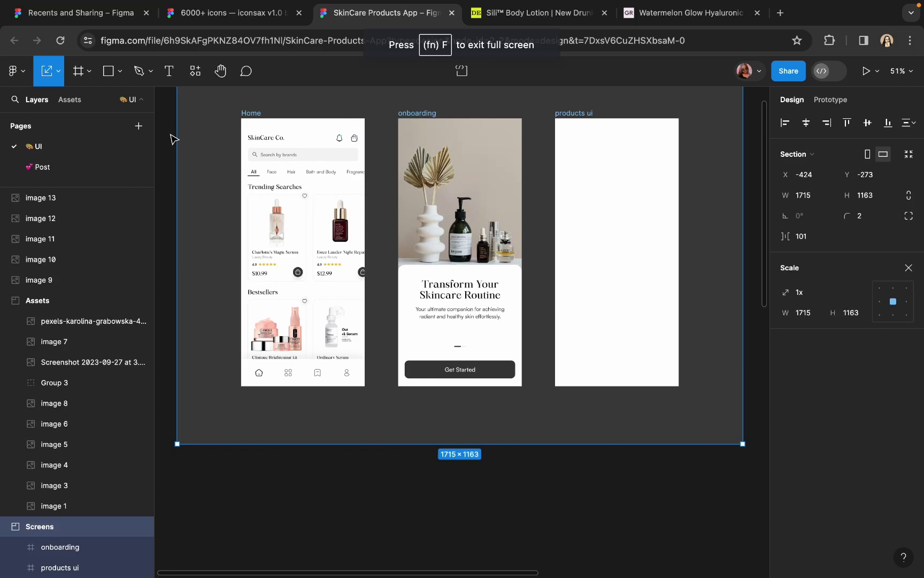
# Step: Look over the Home, onboarding and empty products ui frames and the product images beside them
pyautogui.click(173, 138)
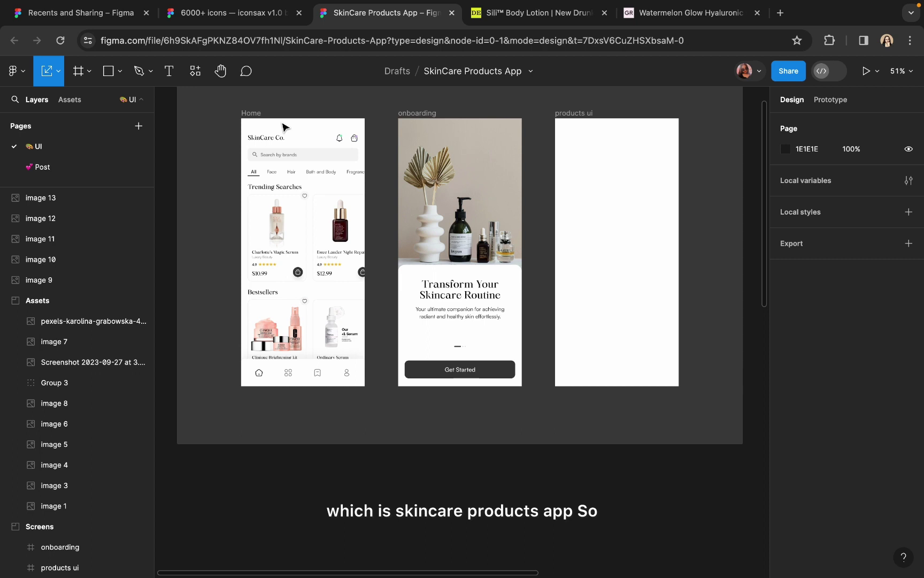
pyautogui.scroll(2, 292, 214)
pyautogui.hscroll(2, 292, 214)
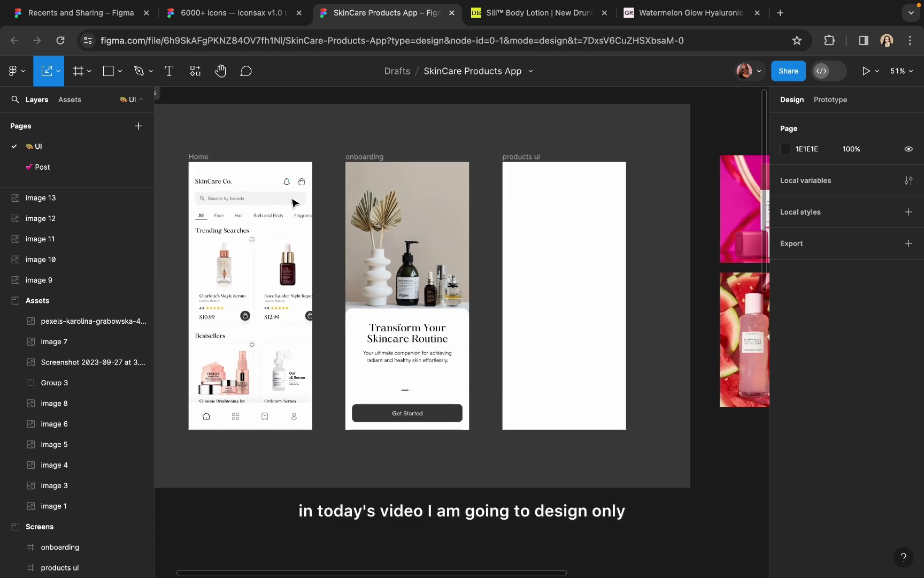
pyautogui.click(515, 161)
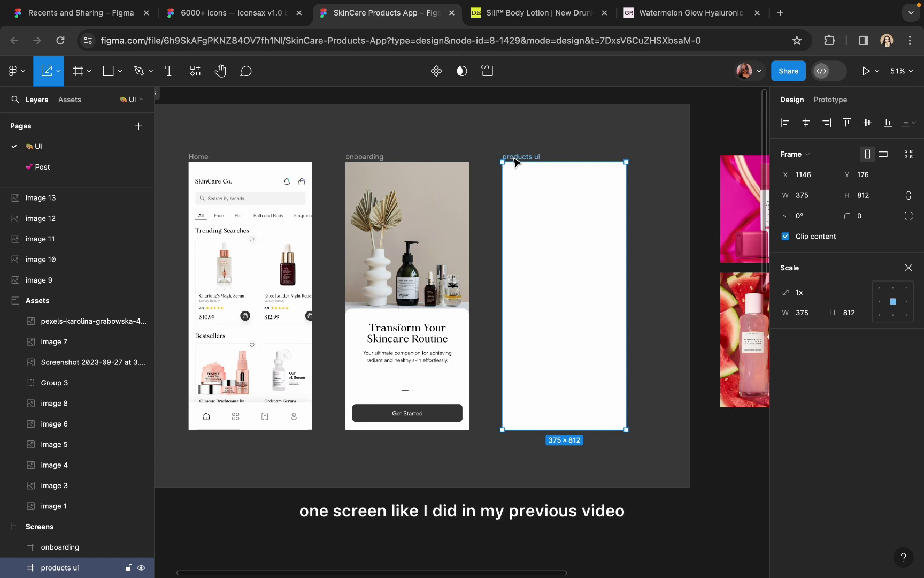
pyautogui.click(373, 158)
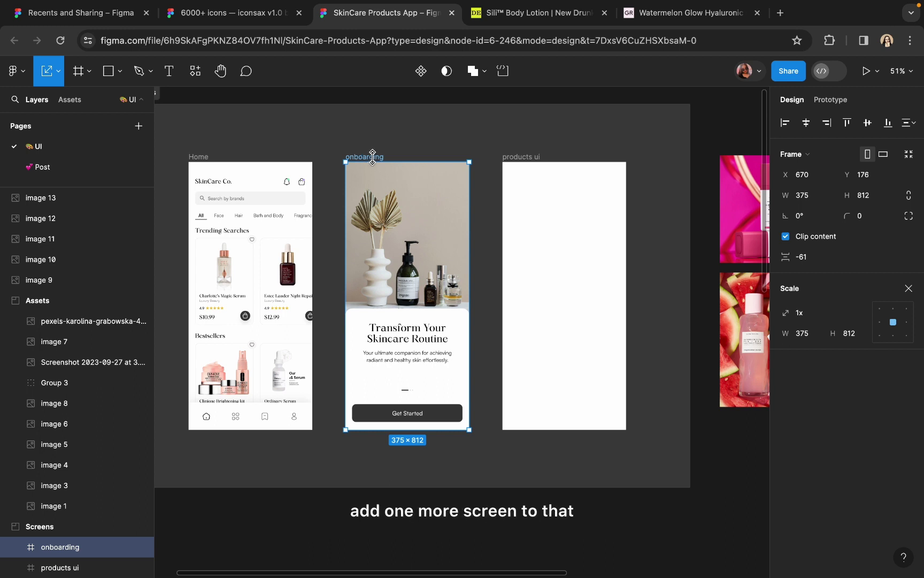
pyautogui.hscroll(3, 373, 156)
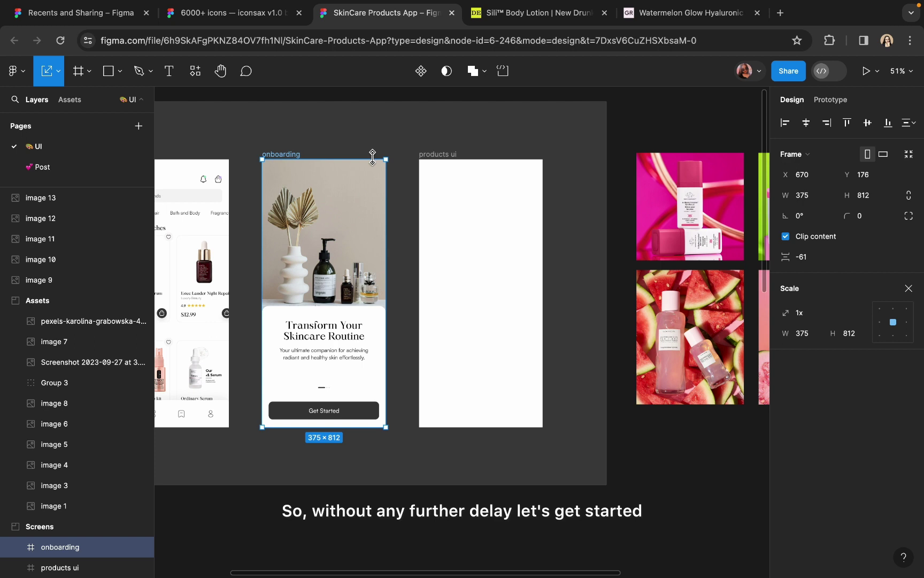
pyautogui.click(504, 118)
pyautogui.hscroll(3, 505, 118)
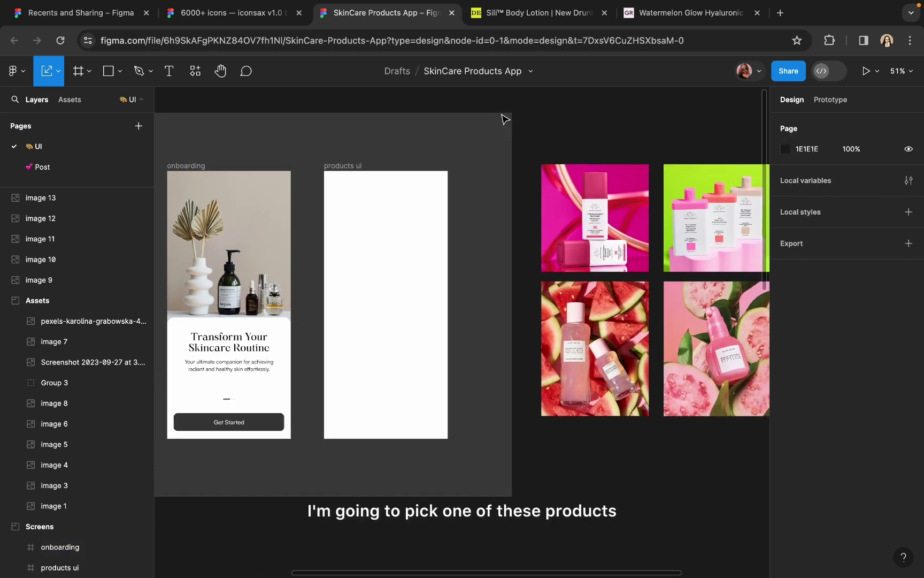
pyautogui.hscroll(2, 503, 118)
pyautogui.hscroll(3, 664, 356)
pyautogui.scroll(-2, 663, 356)
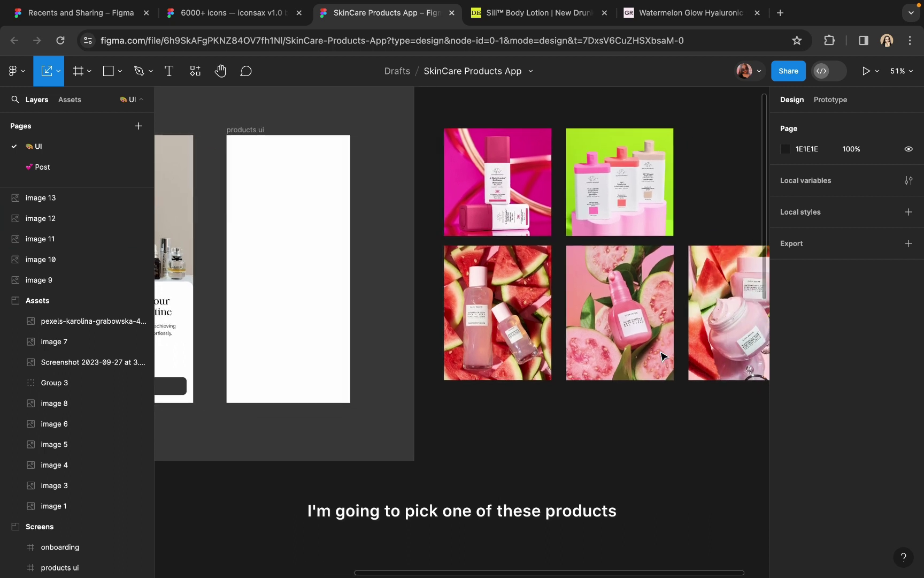
pyautogui.scroll(1, 664, 356)
pyautogui.hscroll(-1, 664, 355)
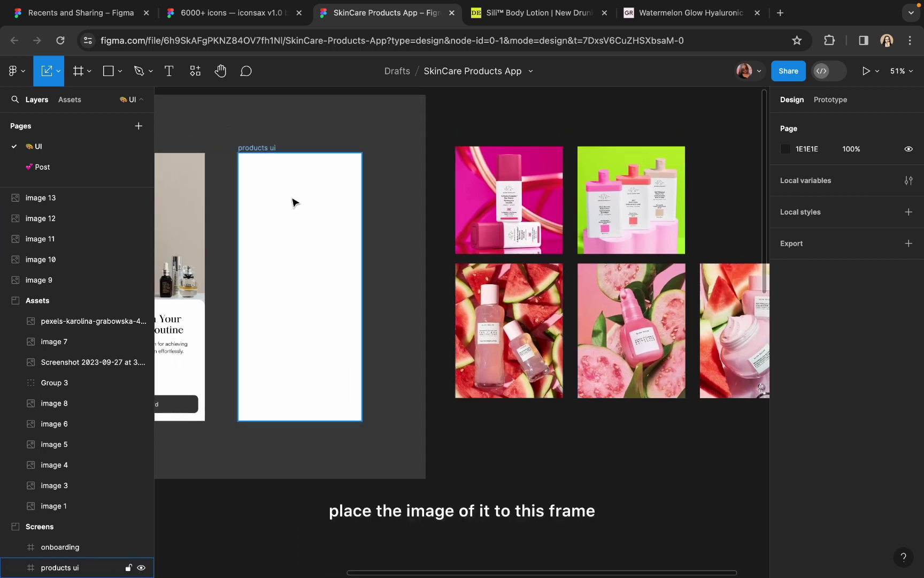
pyautogui.scroll(-3, 306, 208)
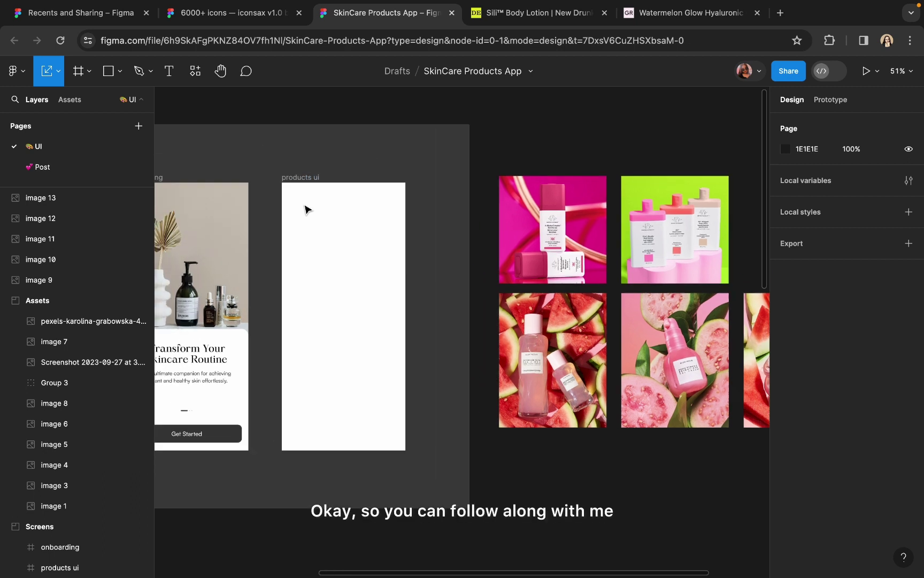
pyautogui.hscroll(2, 307, 209)
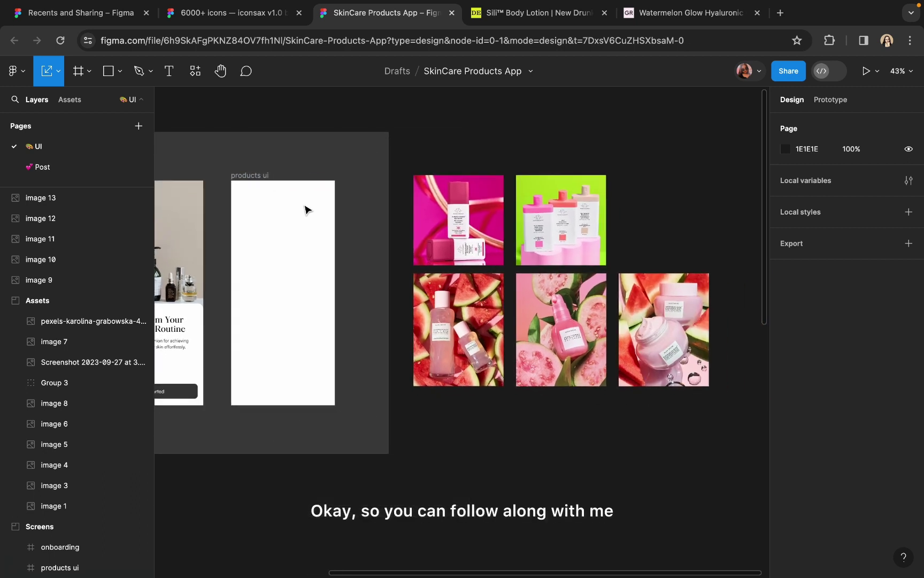
pyautogui.scroll(-1, 306, 209)
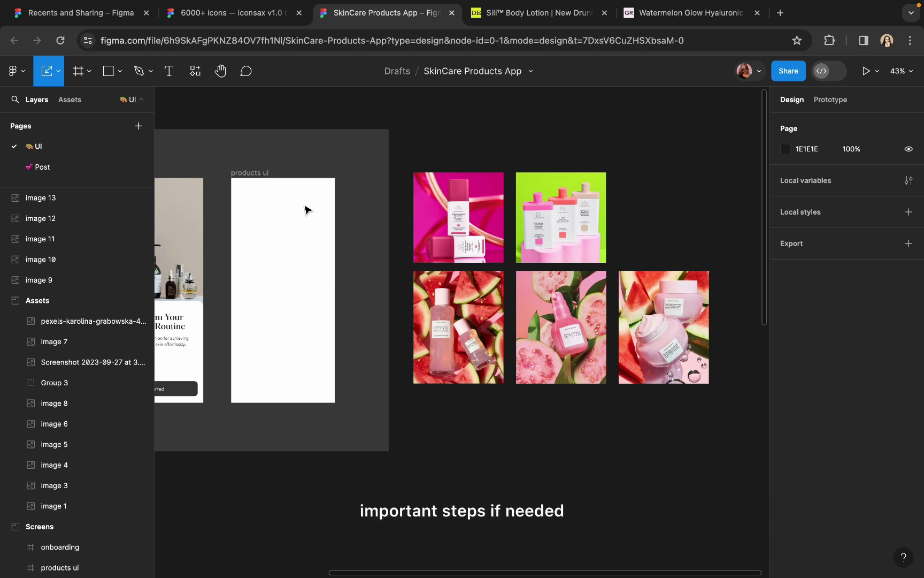
pyautogui.scroll(5, 307, 209)
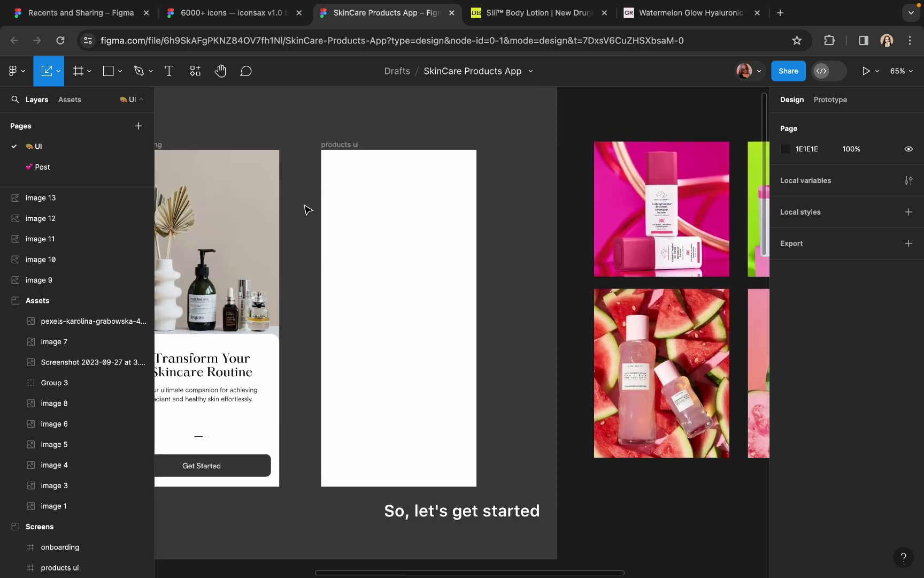
# Step: Switch to the iconsax icon file and copy the linear arrow-left chevron from the Arrow set
pyautogui.click(214, 16)
pyautogui.scroll(-3, 410, 276)
pyautogui.hscroll(10, 580, 285)
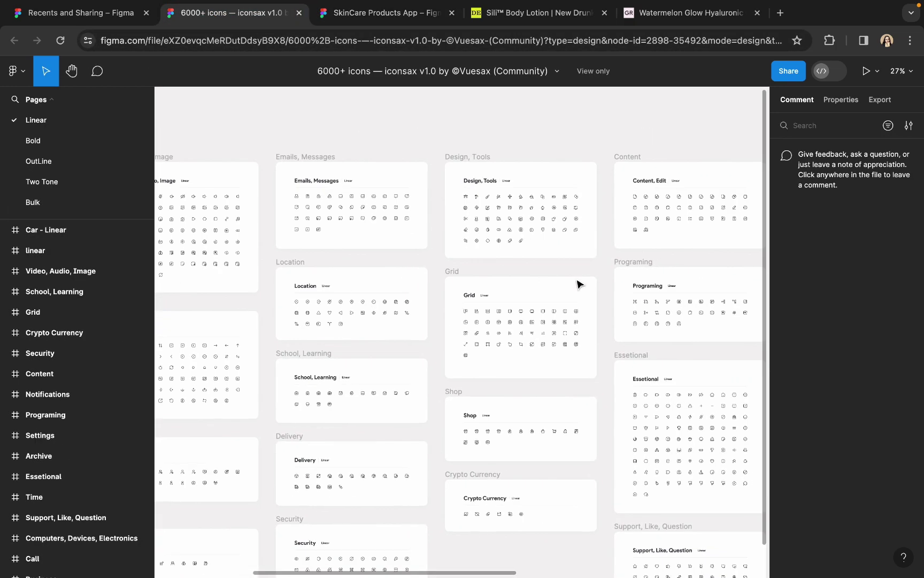
pyautogui.hscroll(10, 587, 281)
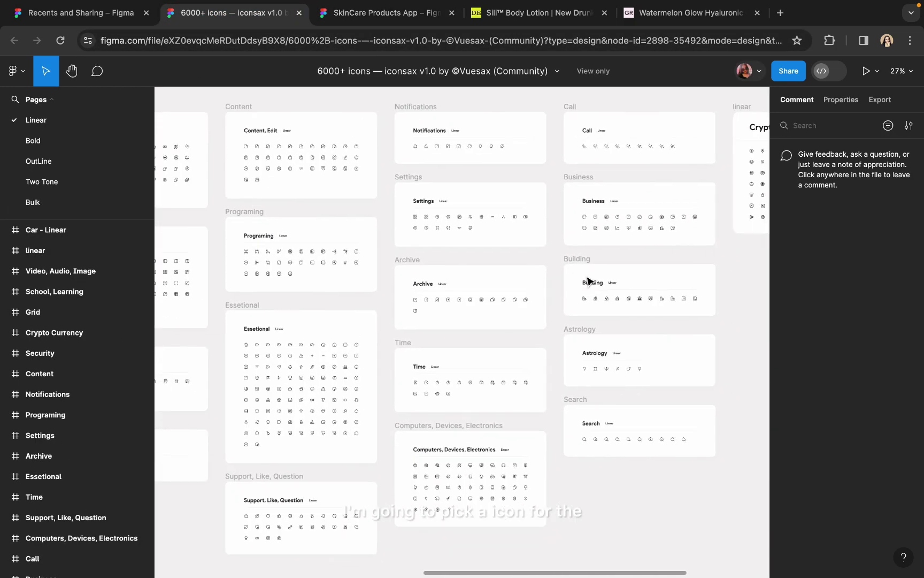
pyautogui.hscroll(-15, 434, 243)
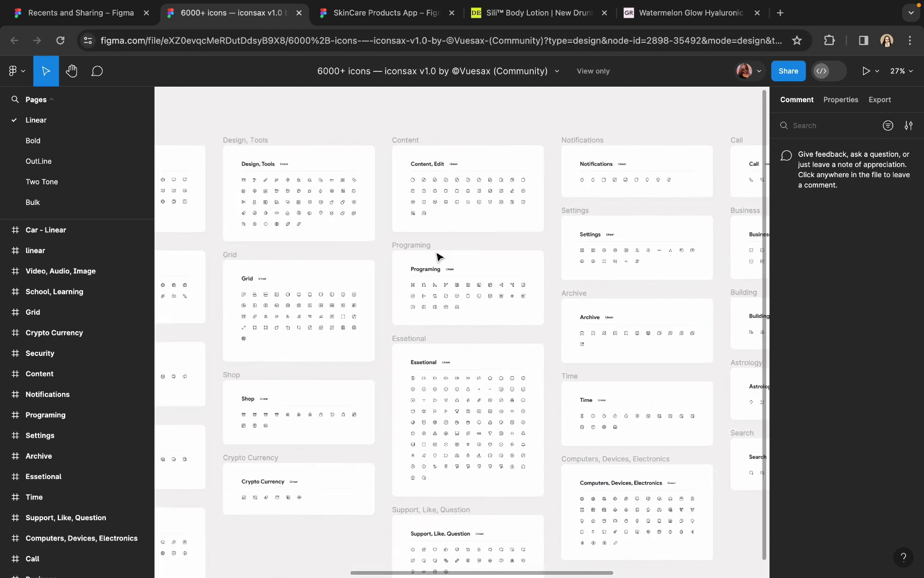
pyautogui.hscroll(-5, 438, 257)
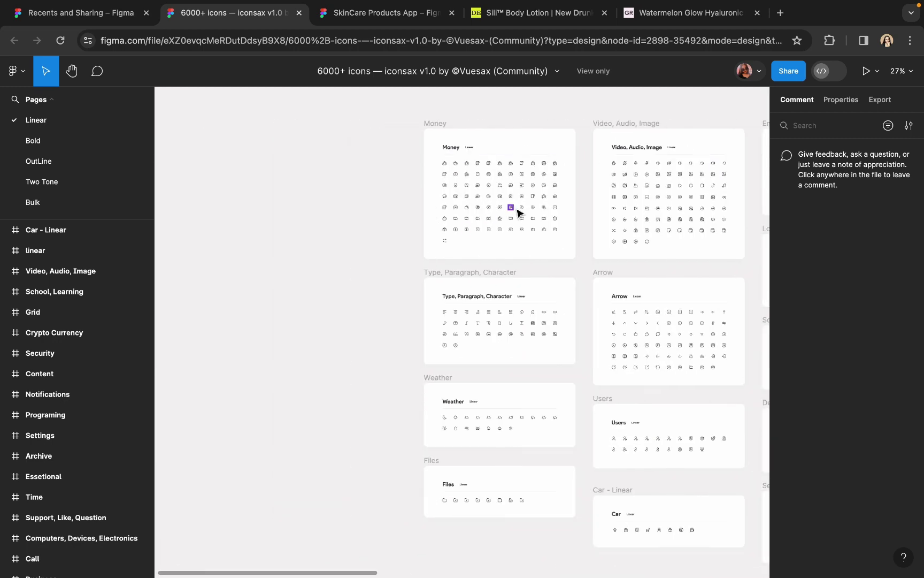
pyautogui.scroll(5, 516, 209)
pyautogui.hscroll(3, 455, 163)
pyautogui.scroll(1, 454, 163)
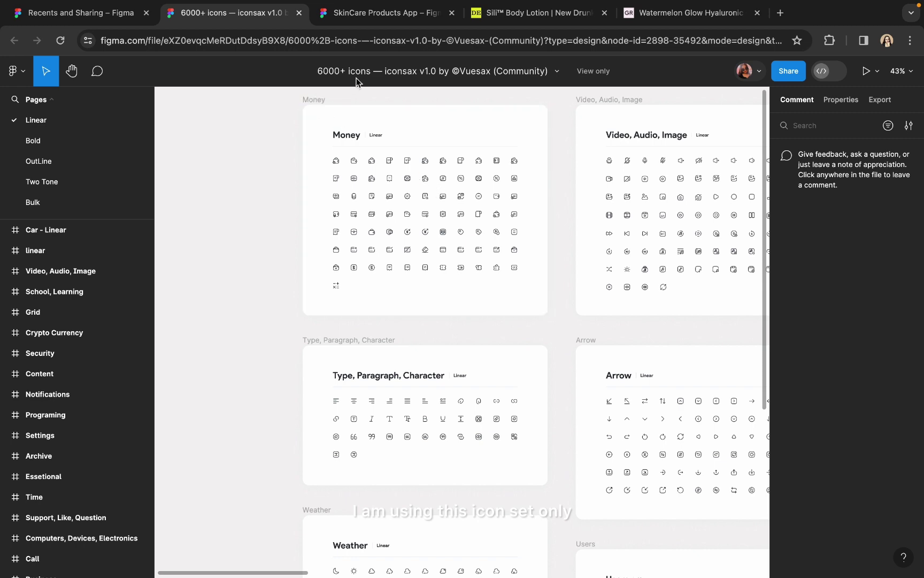
pyautogui.scroll(-3, 391, 163)
pyautogui.hscroll(5, 392, 164)
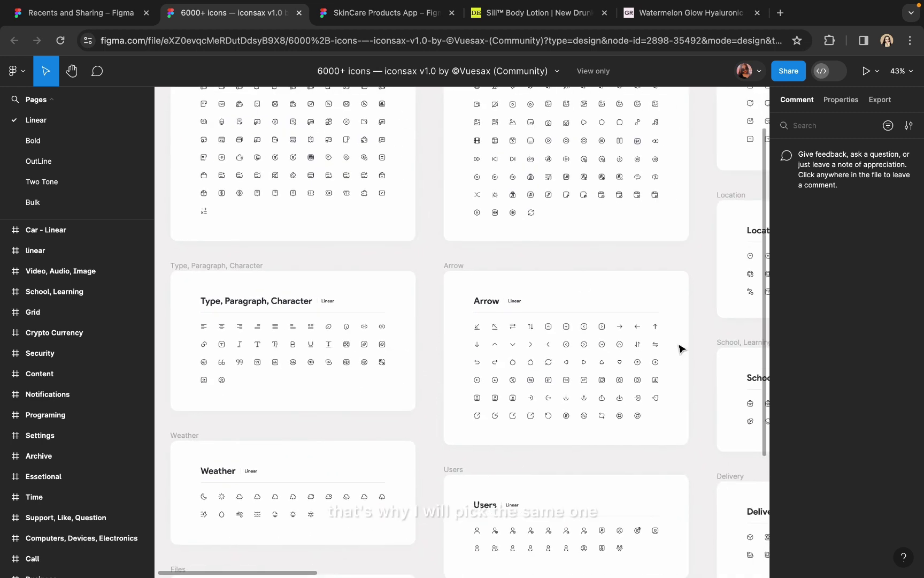
pyautogui.scroll(5, 682, 348)
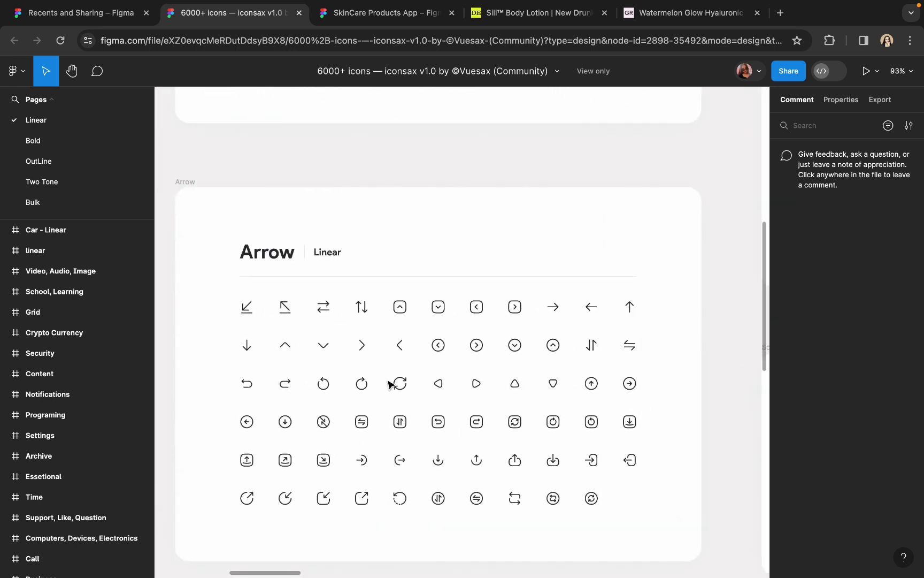
pyautogui.click(400, 345)
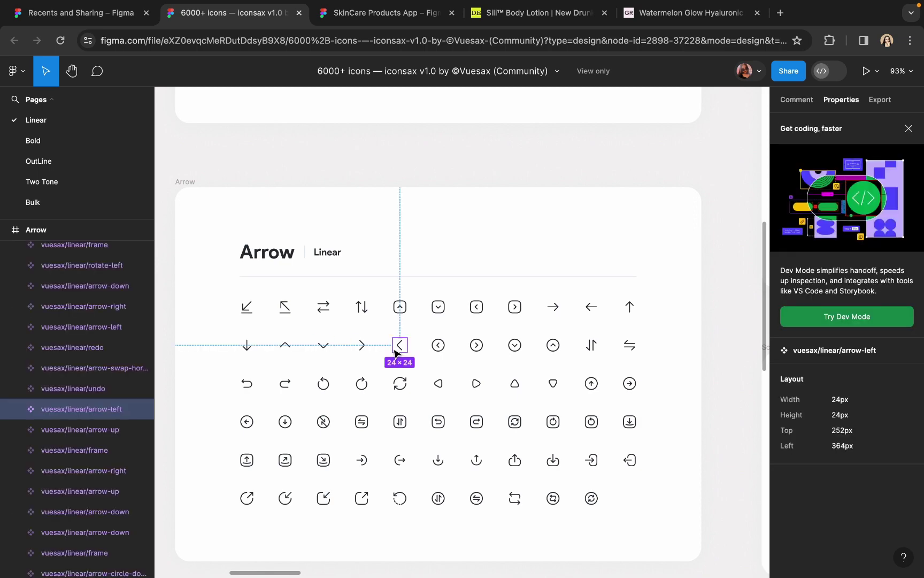
pyautogui.click(735, 288)
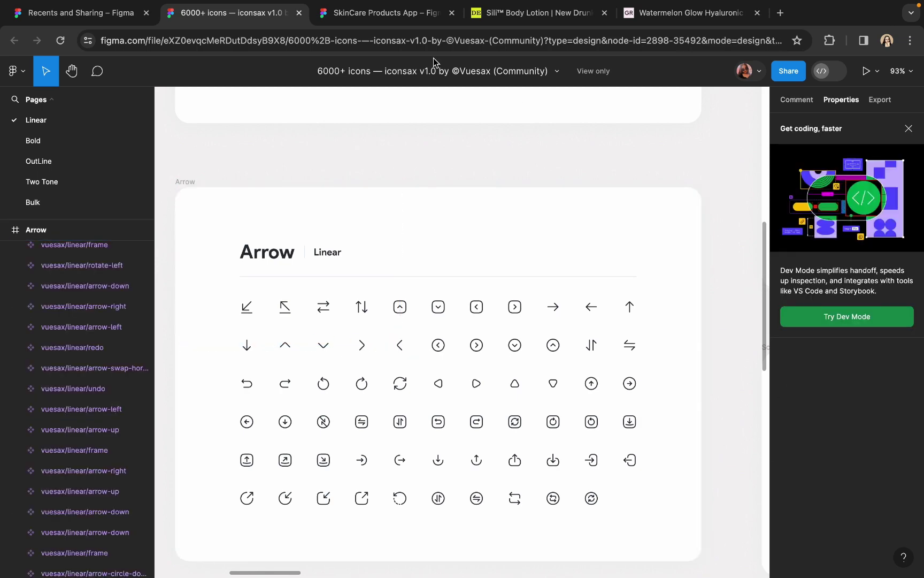
# Step: Return to the SkinCare Products App file, leave the Scale tool, and show the four-column layout grid on the products ui frame
pyautogui.click(381, 19)
pyautogui.scroll(3, 340, 241)
pyautogui.scroll(2, 340, 241)
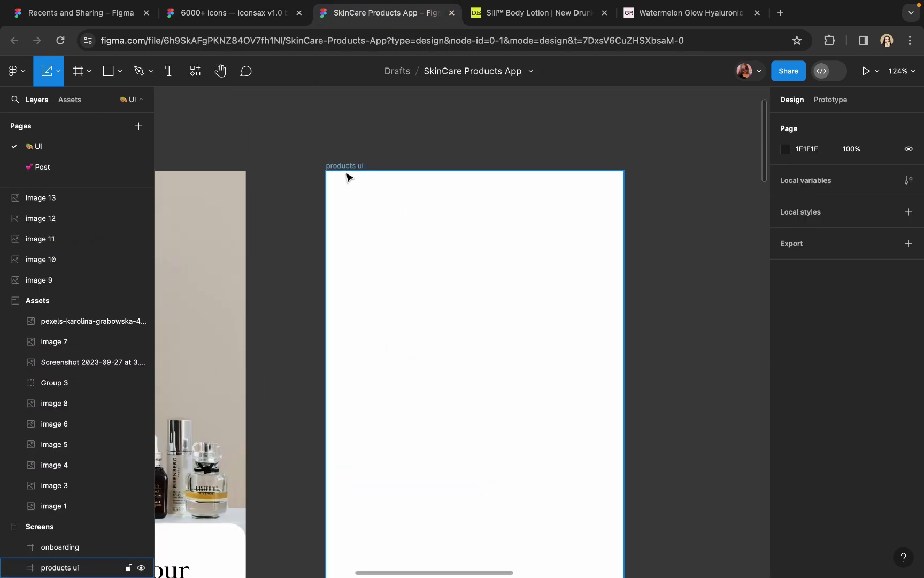
pyautogui.click(349, 167)
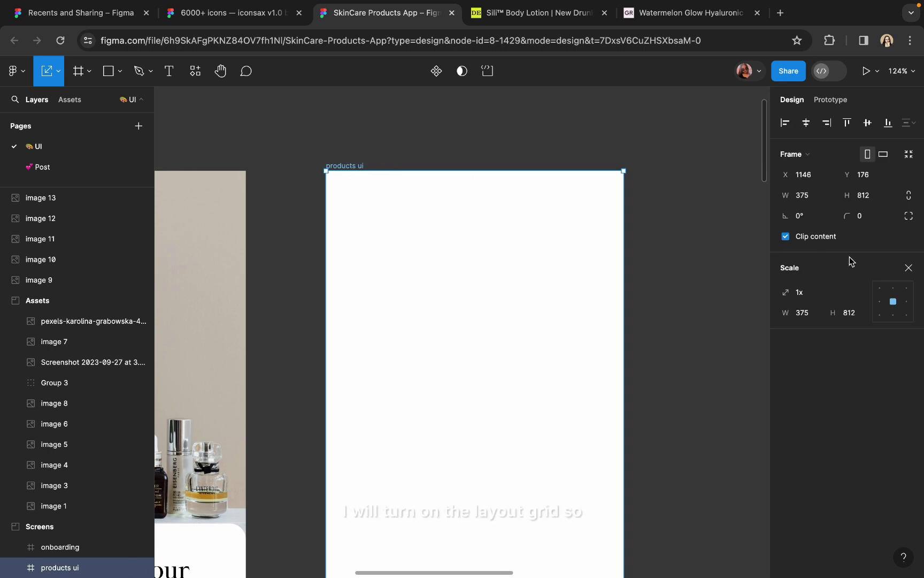
pyautogui.click(909, 268)
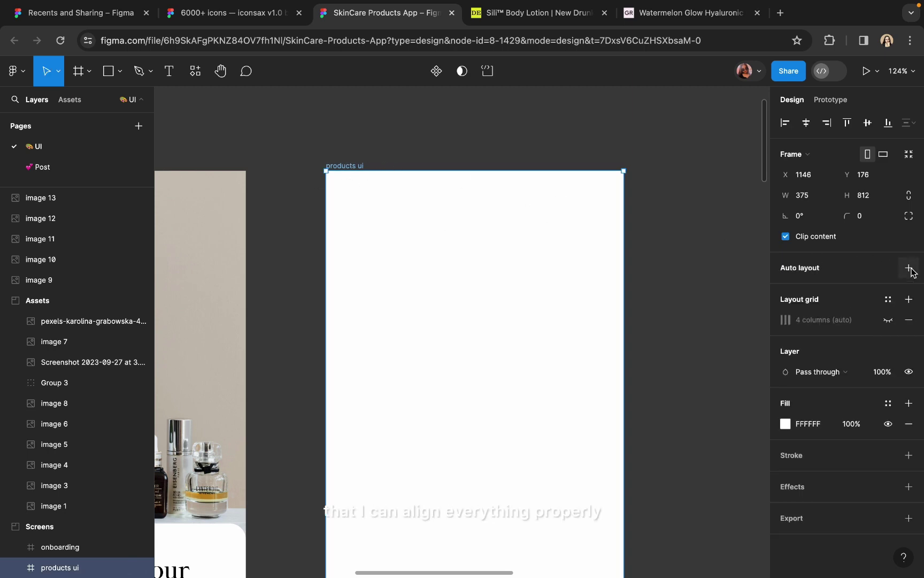
pyautogui.click(888, 320)
pyautogui.click(380, 142)
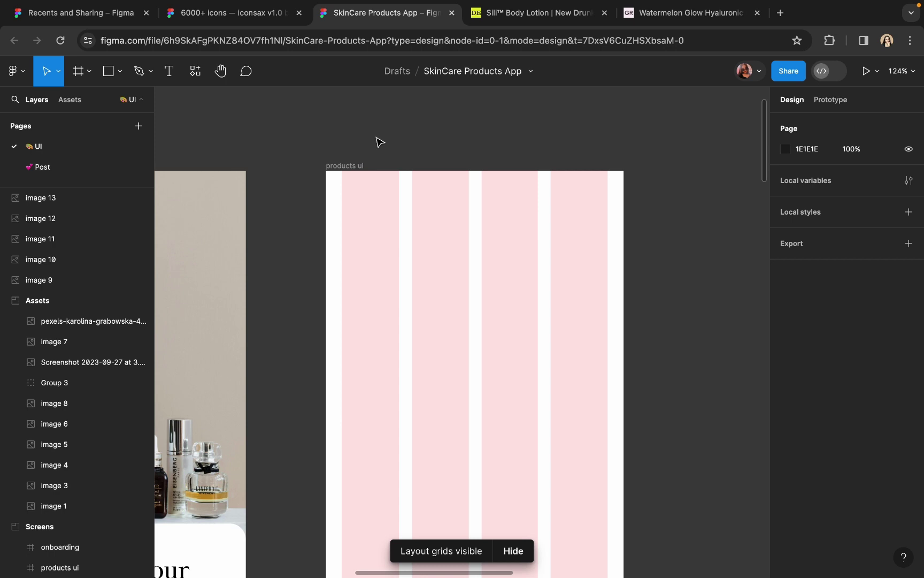
# Step: Paste the arrow-left icon into the products ui frame and place it near the top of the first grid column at X 20, Y 49
pyautogui.hotkey('ctrl', 'v')
pyautogui.moveTo(466, 337); pyautogui.dragTo(354, 221)
pyautogui.scroll(10, 354, 221)
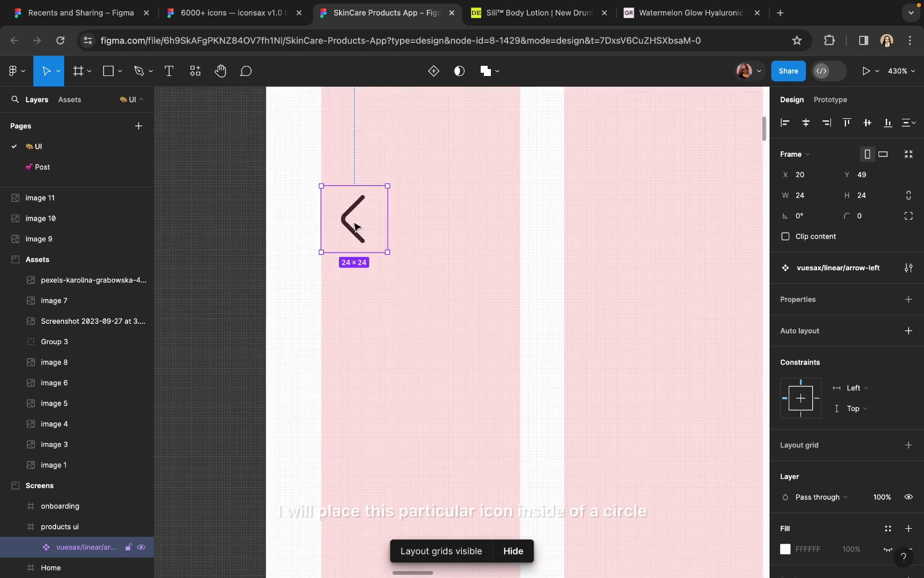
# Step: Draw a small circle, slightly larger than the arrow icon, beside it in the first grid column
pyautogui.click(119, 71)
pyautogui.click(109, 150)
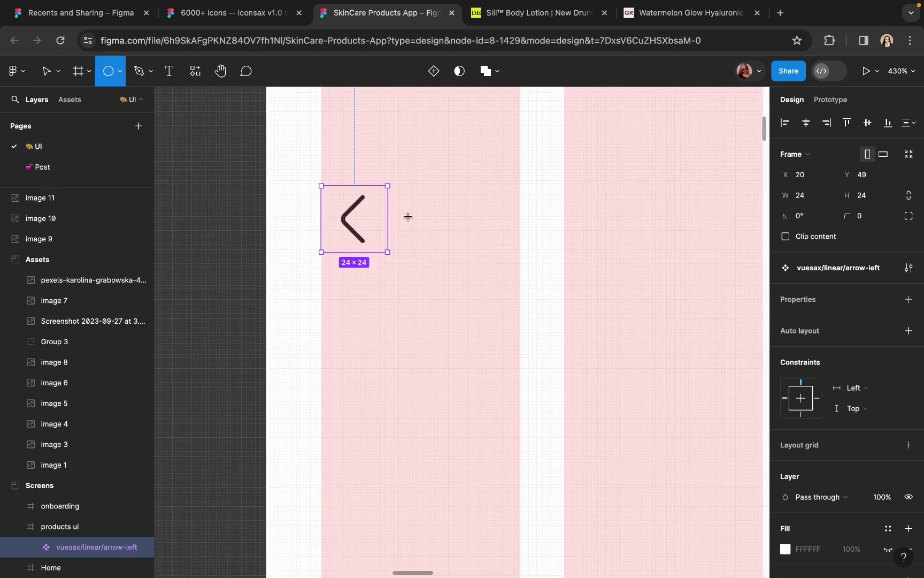
pyautogui.moveTo(409, 217); pyautogui.dragTo(473, 298)
# Step: Move the arrow icon onto the circle, bring it to the front, and position it near the circle's centre at X 53, Y 63
pyautogui.click(348, 233)
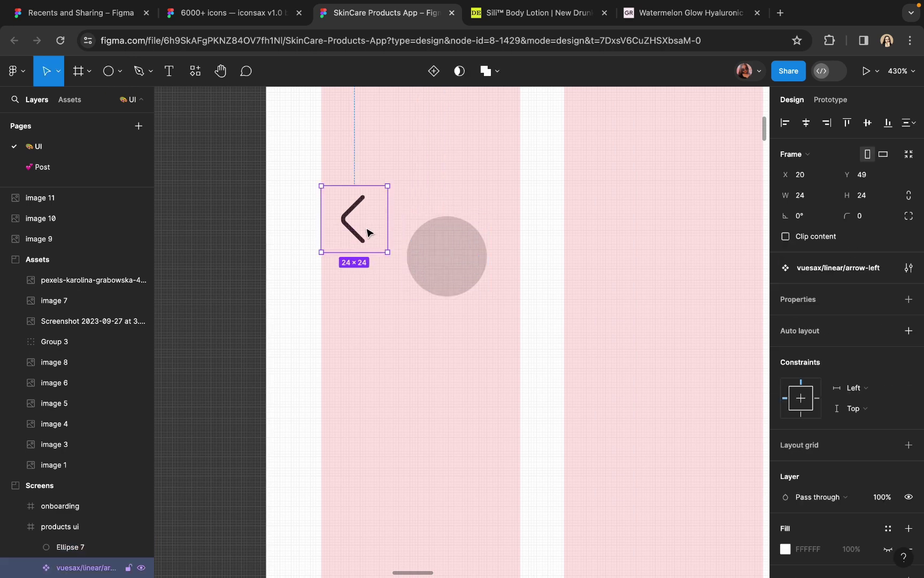
pyautogui.moveTo(348, 233); pyautogui.dragTo(442, 275)
pyautogui.rightClick(443, 275)
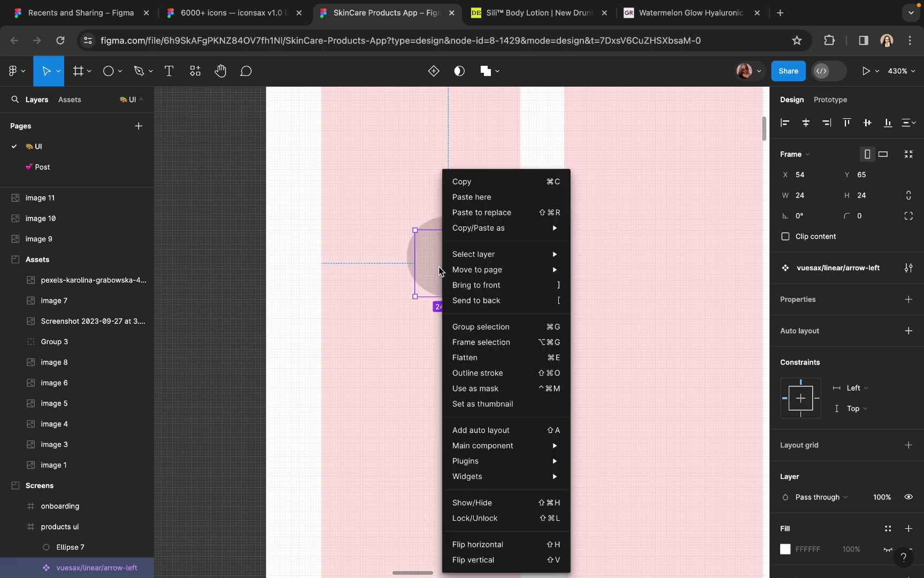
pyautogui.click(464, 294)
pyautogui.scroll(5, 447, 268)
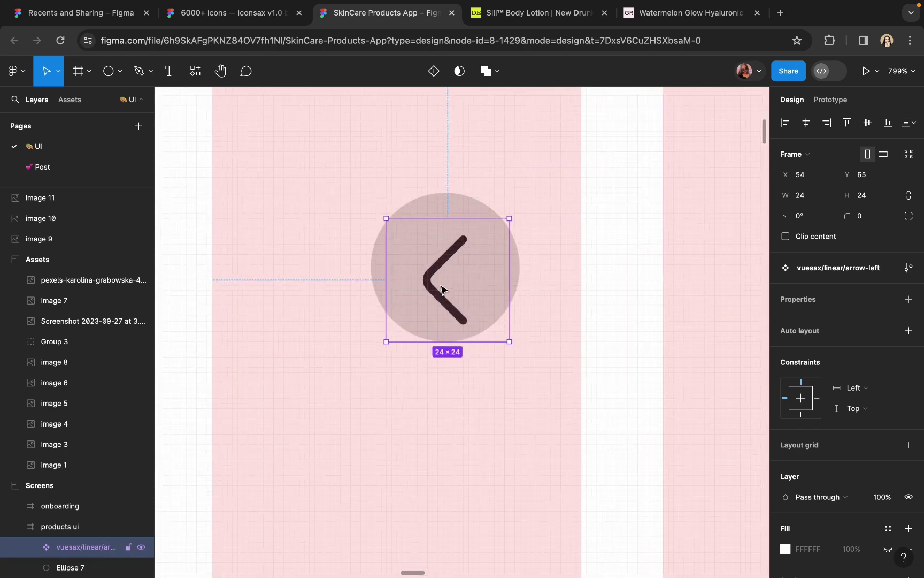
pyautogui.moveTo(444, 292); pyautogui.dragTo(436, 276)
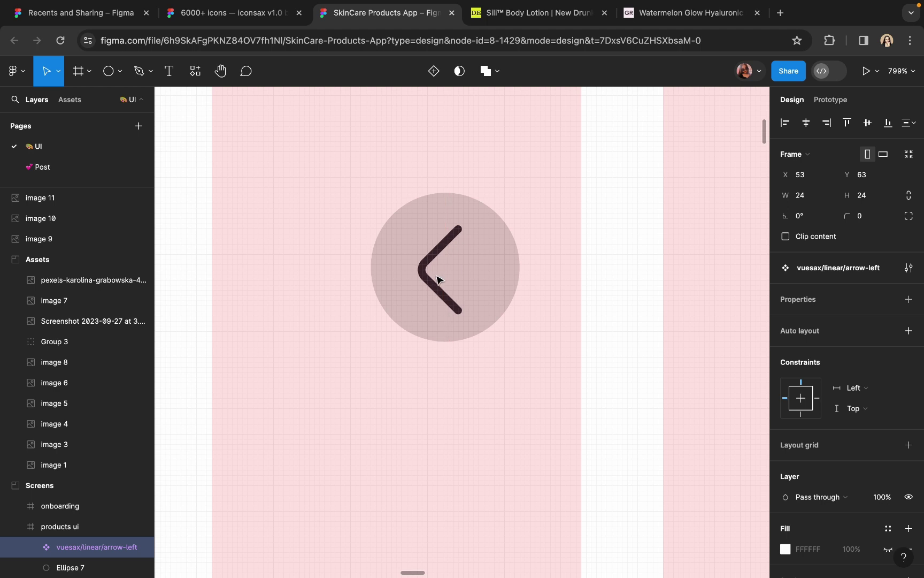
# Step: Set the arrow icon's width and height to 18
pyautogui.click(801, 199)
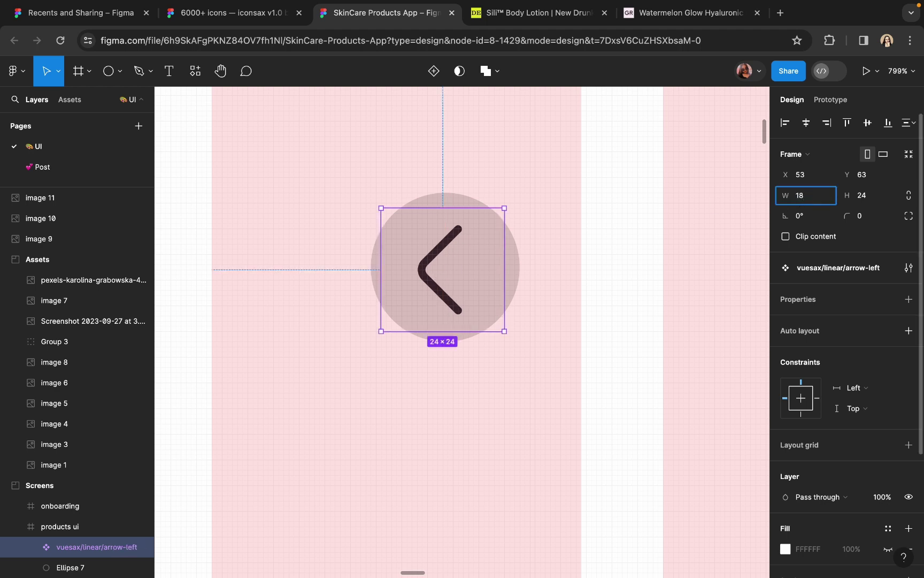
pyautogui.click(869, 201)
pyautogui.write('18')
pyautogui.press('Return')
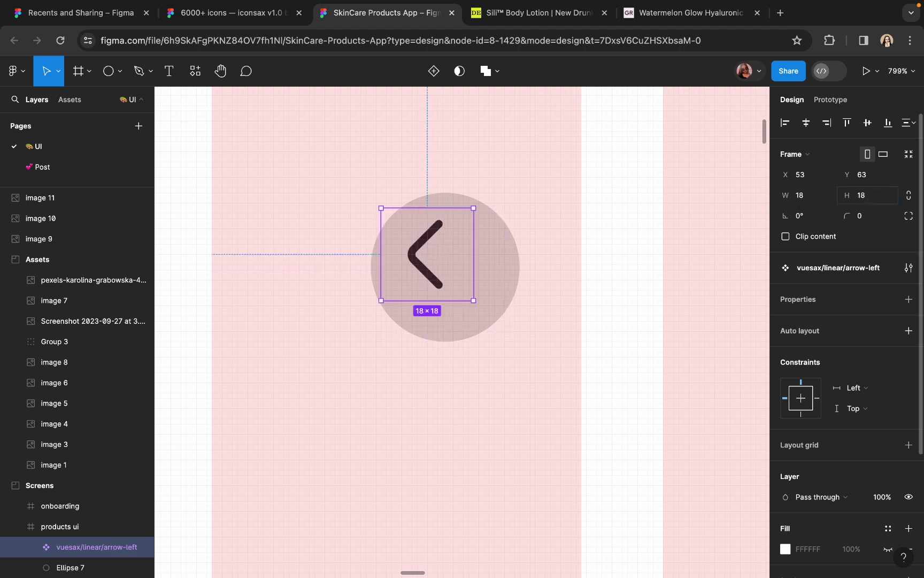
# Step: Set the stroke weight of the arrow icon's inner group to 1.2
pyautogui.doubleClick(429, 278)
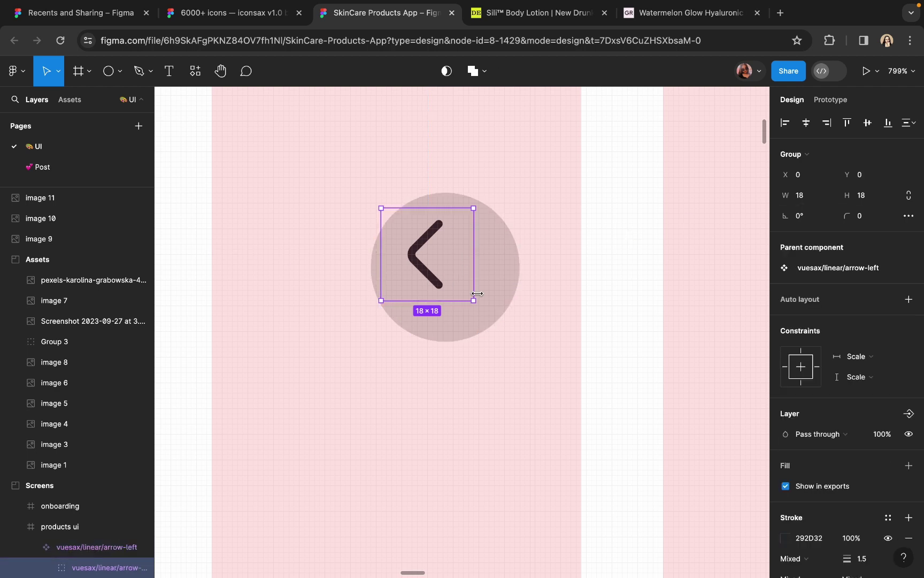
pyautogui.click(866, 562)
pyautogui.write('1')
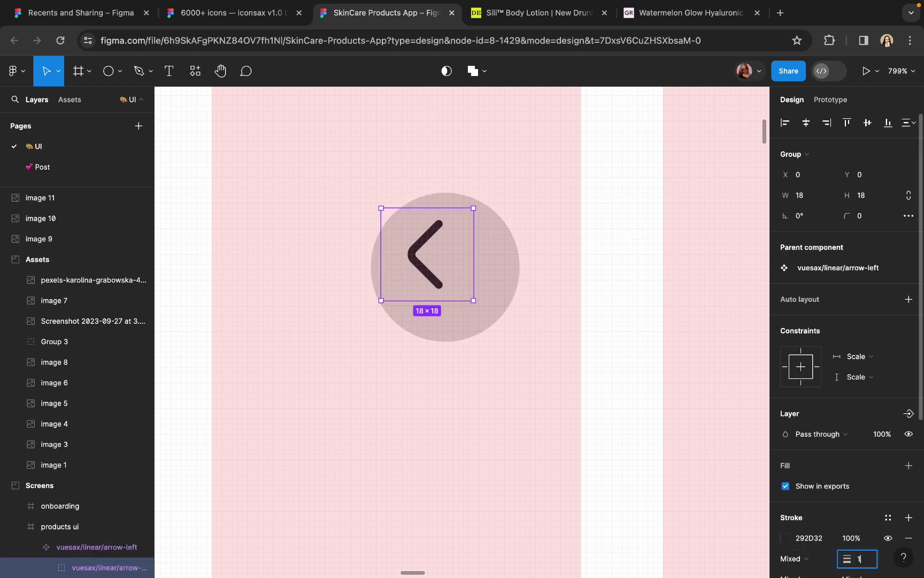
pyautogui.write('.2')
pyautogui.press('Return')
pyautogui.click(496, 380)
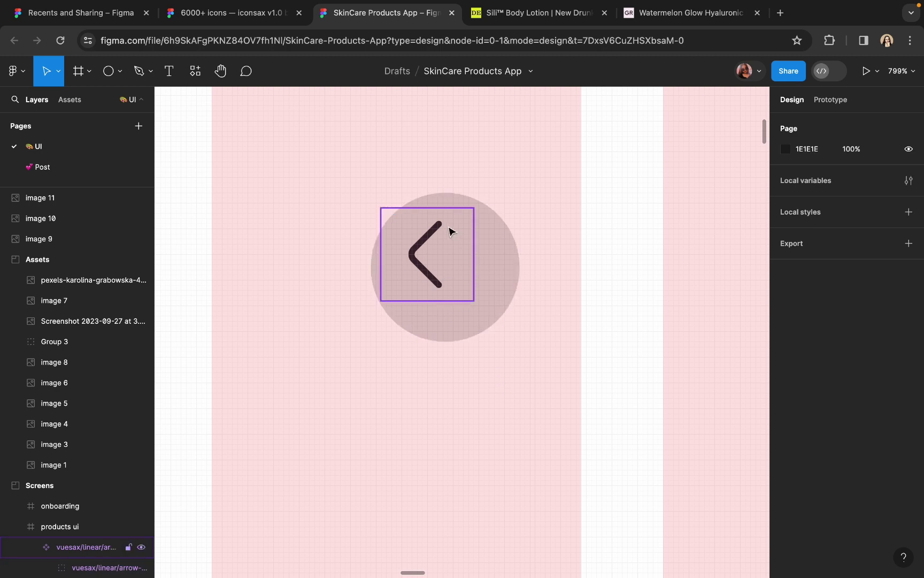
# Step: Centre the arrow icon on the circle at X 56, Y 65 and group the two together
pyautogui.click(435, 245)
pyautogui.moveTo(434, 245); pyautogui.dragTo(453, 258)
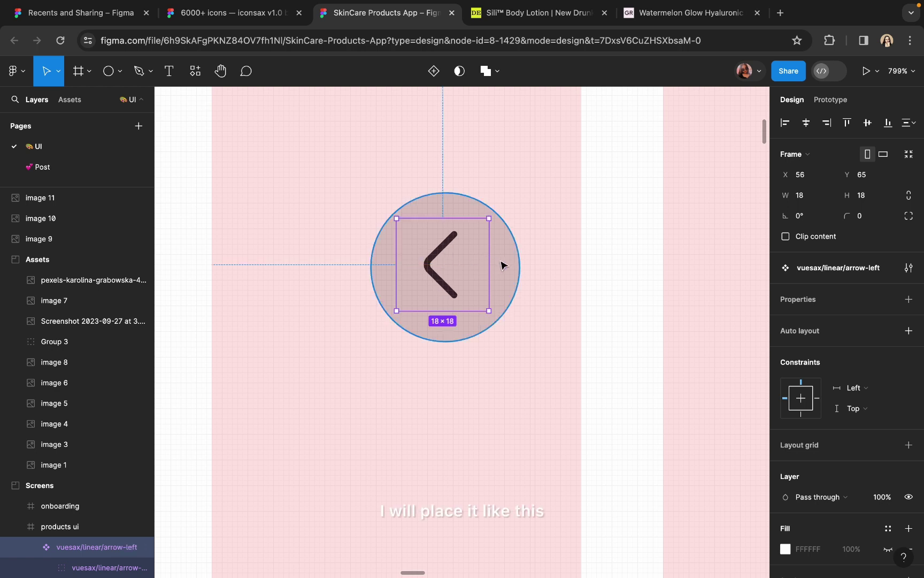
pyautogui.keyDown('shift'); pyautogui.click(448, 212); pyautogui.keyUp('shift')
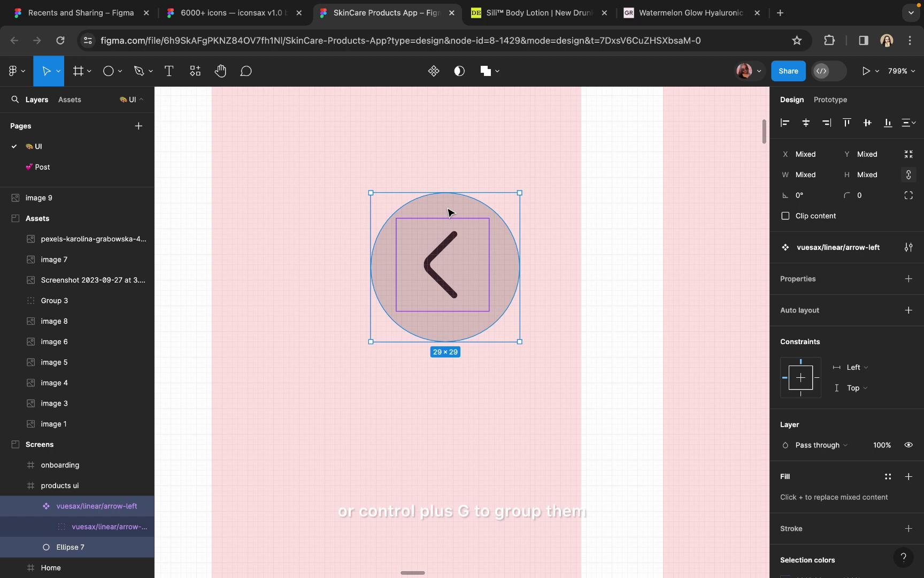
pyautogui.press('super+g')
# Step: Change the fill of the circle behind the arrow to white, FFFFFF
pyautogui.scroll(-2, 444, 299)
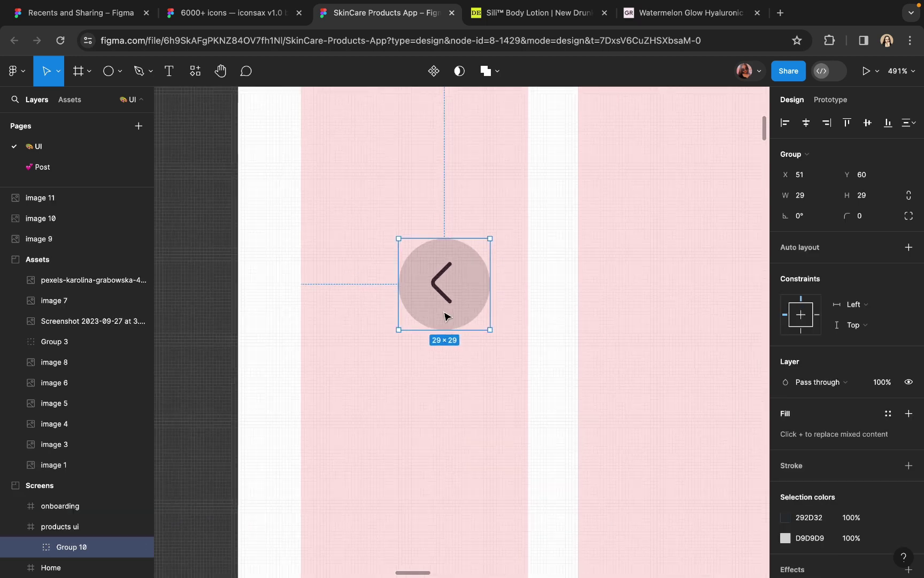
pyautogui.scroll(2, 452, 283)
pyautogui.doubleClick(488, 289)
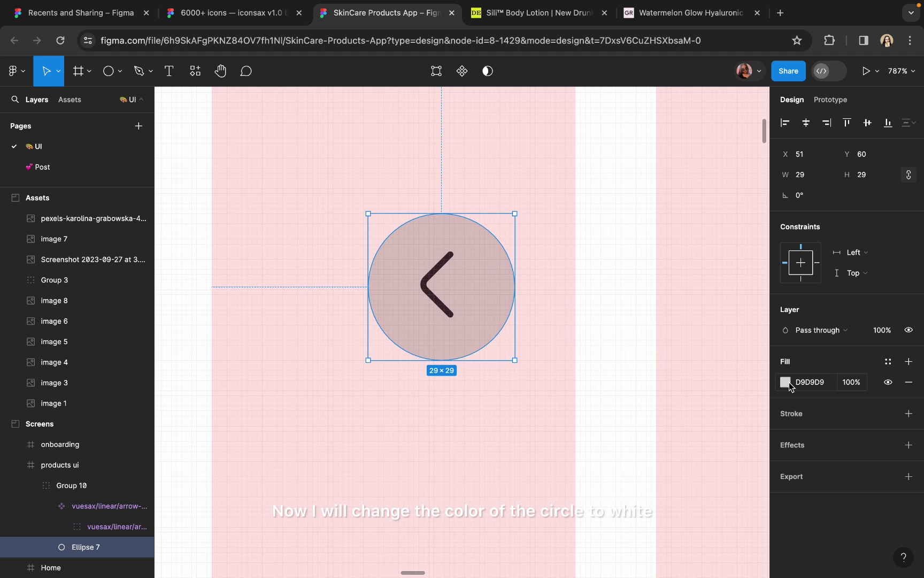
pyautogui.click(785, 382)
pyautogui.moveTo(671, 241); pyautogui.dragTo(542, 163)
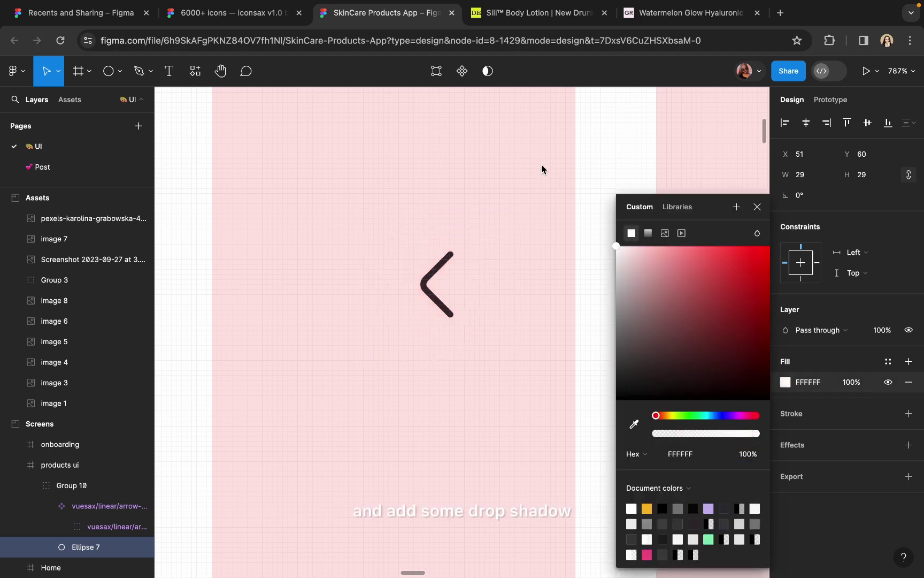
# Step: Add a drop shadow to the circle with 5% opacity and a larger blur
pyautogui.click(909, 445)
pyautogui.click(785, 466)
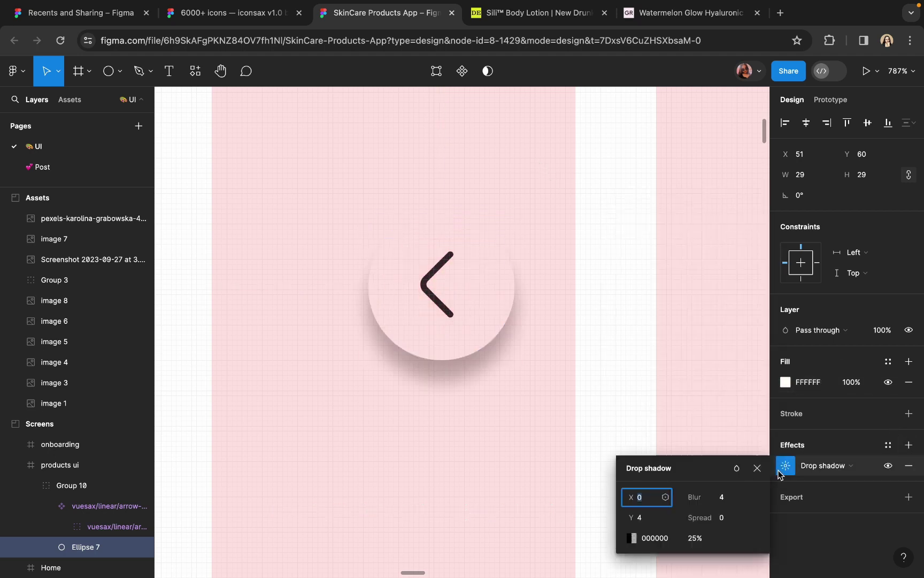
pyautogui.click(638, 518)
pyautogui.click(693, 539)
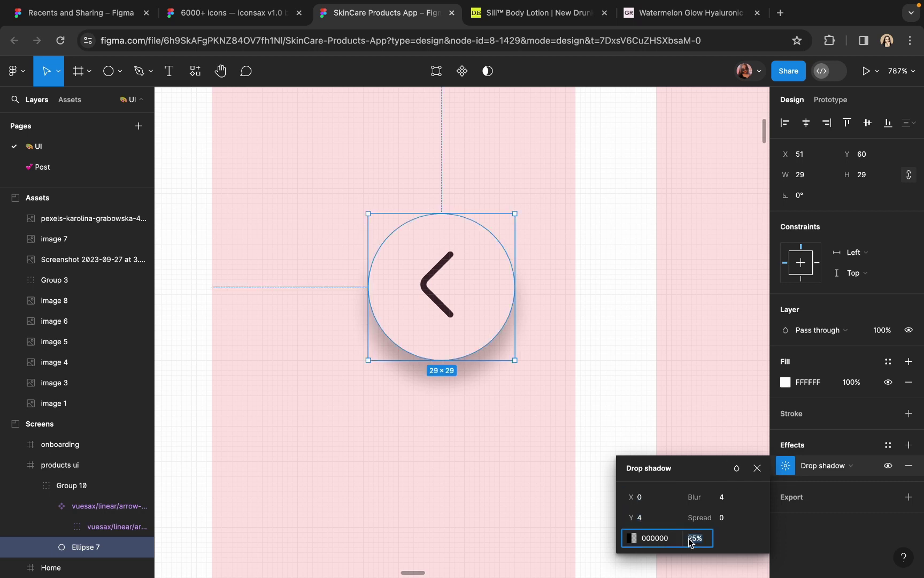
pyautogui.write('5')
pyautogui.press('Return')
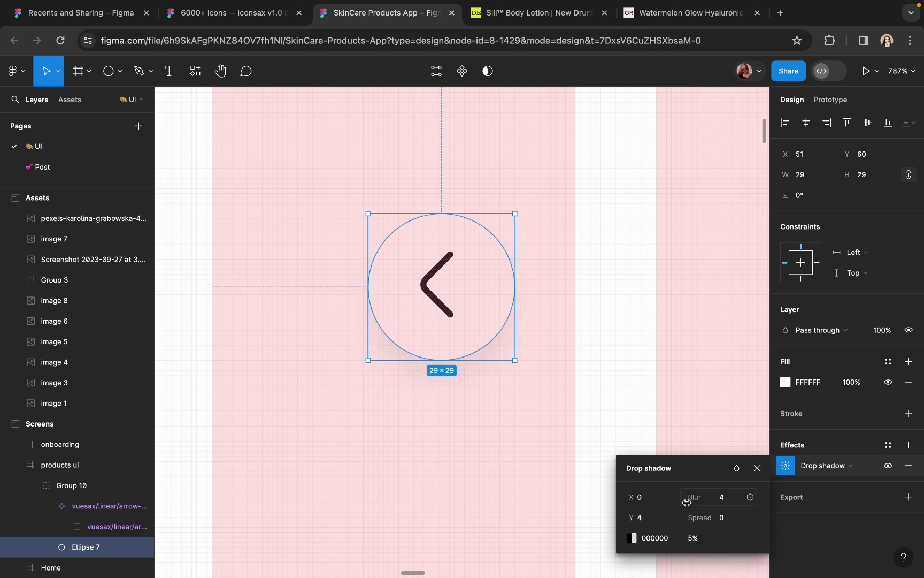
pyautogui.moveTo(690, 497); pyautogui.dragTo(802, 487)
pyautogui.click(551, 335)
# Step: Move the back button group to the first grid column's left edge at X 20, Y 56
pyautogui.scroll(-10, 551, 335)
pyautogui.click(455, 336)
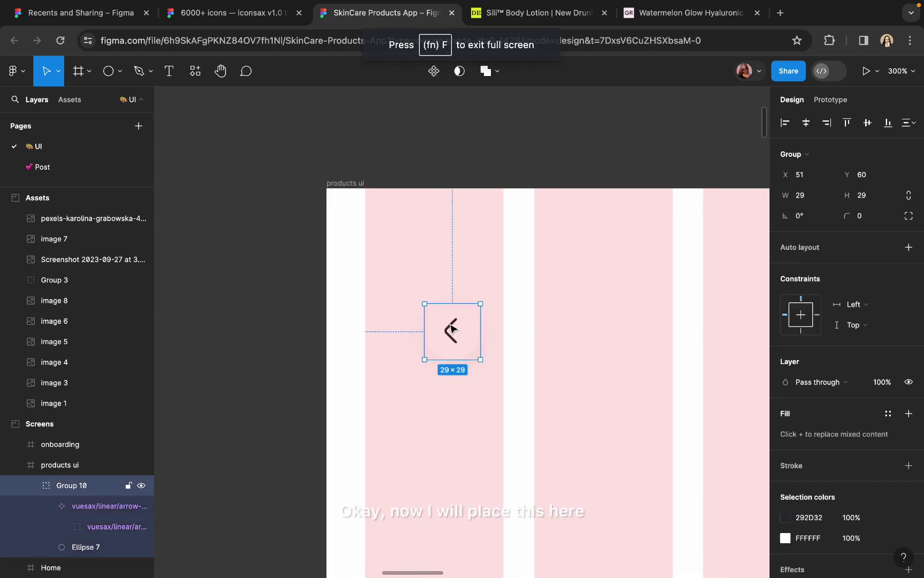
pyautogui.moveTo(458, 338); pyautogui.dragTo(398, 318)
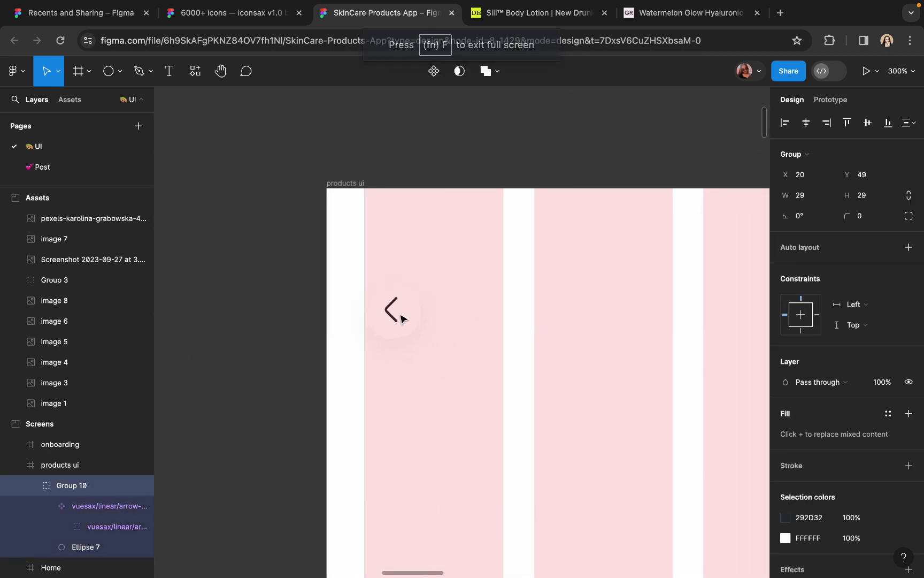
pyautogui.press('Down')
pyautogui.press('Down')
pyautogui.press('Down')
pyautogui.press('Down')
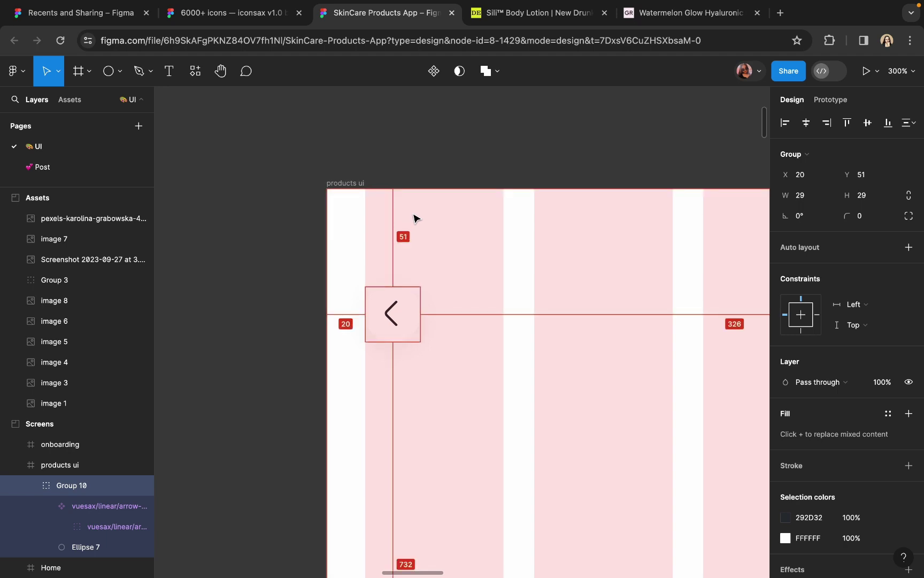
pyautogui.press('Down')
pyautogui.press('Down')
pyautogui.press('Down')
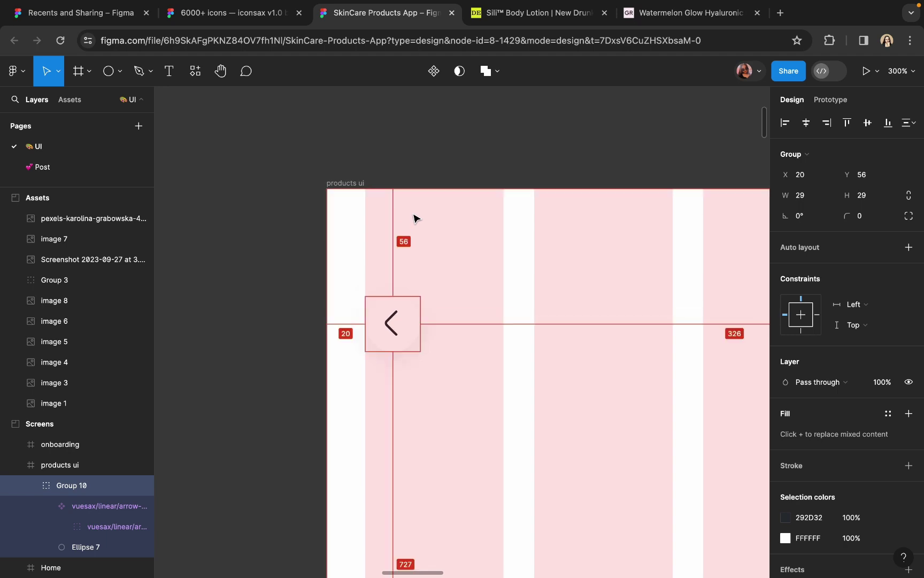
pyautogui.click(413, 164)
# Step: Examine the colourful product photos beside the Screens section and compare them with the product cards on the Home screen
pyautogui.scroll(-10, 413, 163)
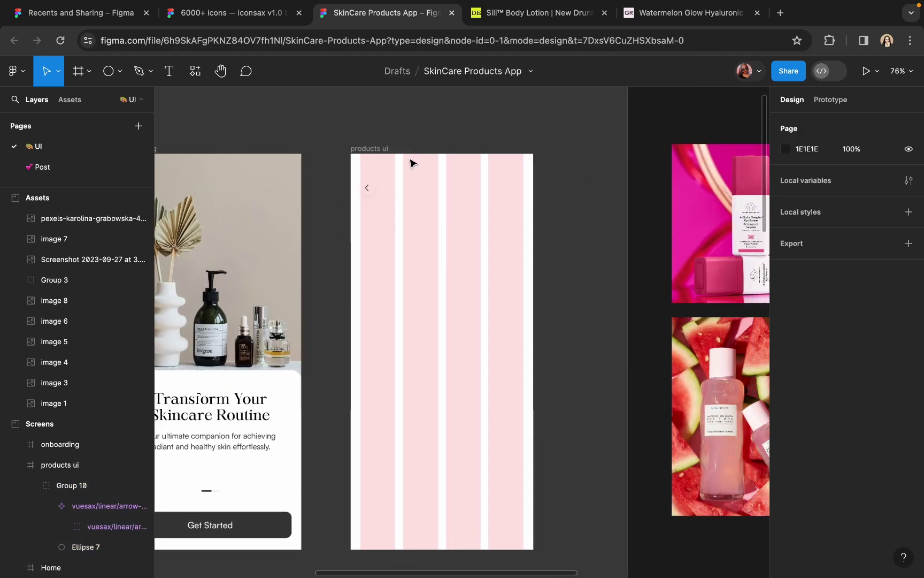
pyautogui.hscroll(3, 412, 163)
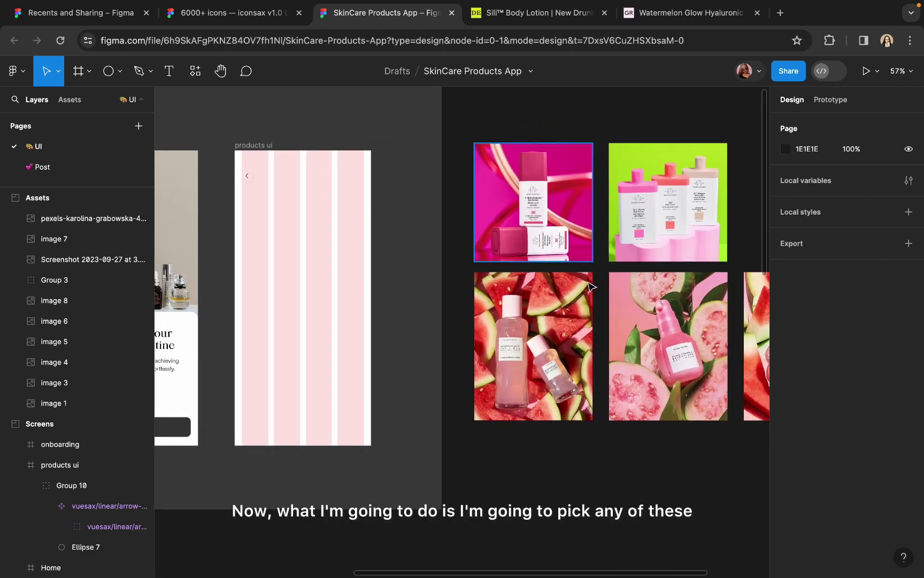
pyautogui.hscroll(5, 526, 423)
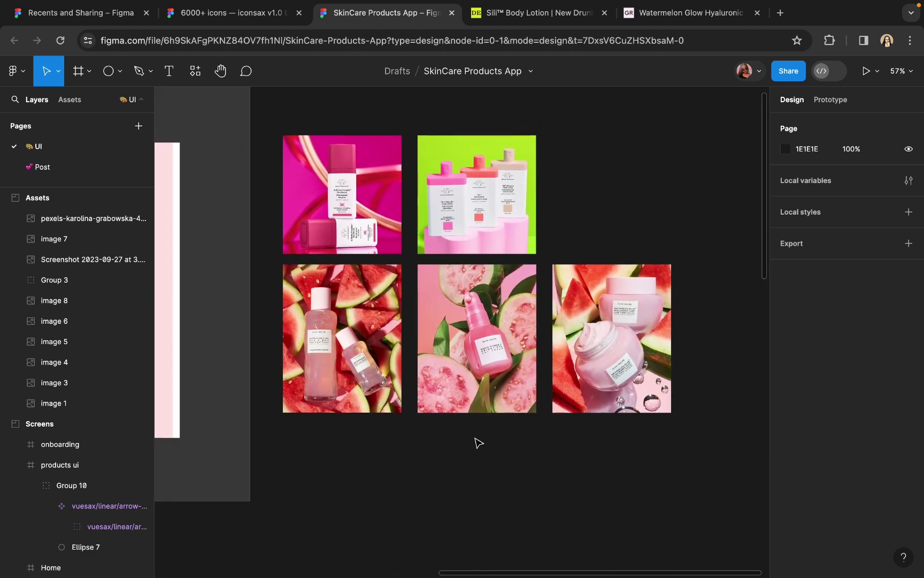
pyautogui.hscroll(-4, 479, 443)
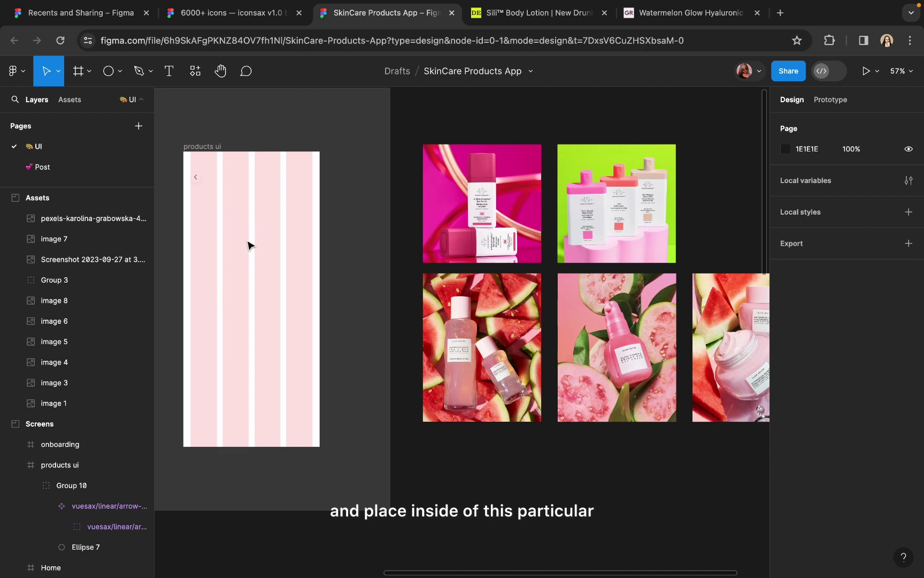
pyautogui.hscroll(-10, 289, 264)
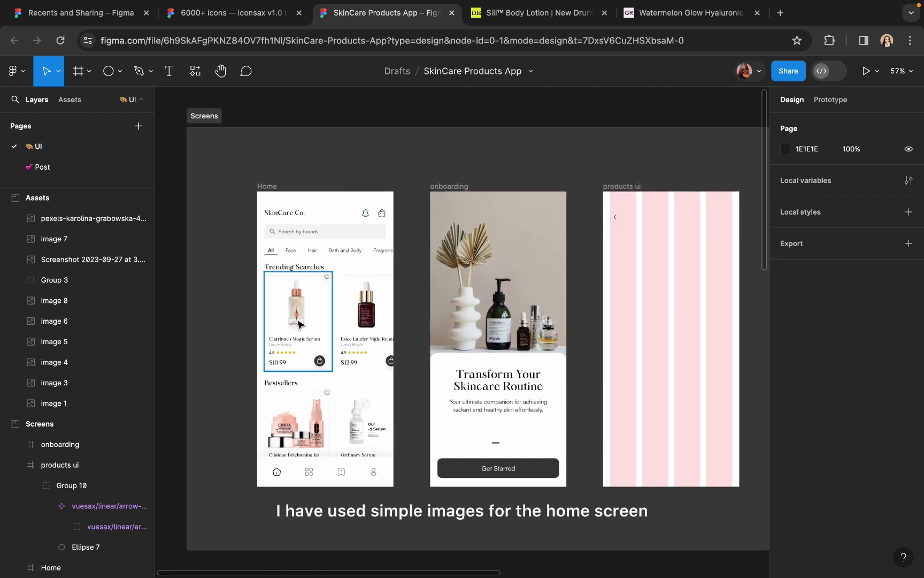
pyautogui.click(309, 312)
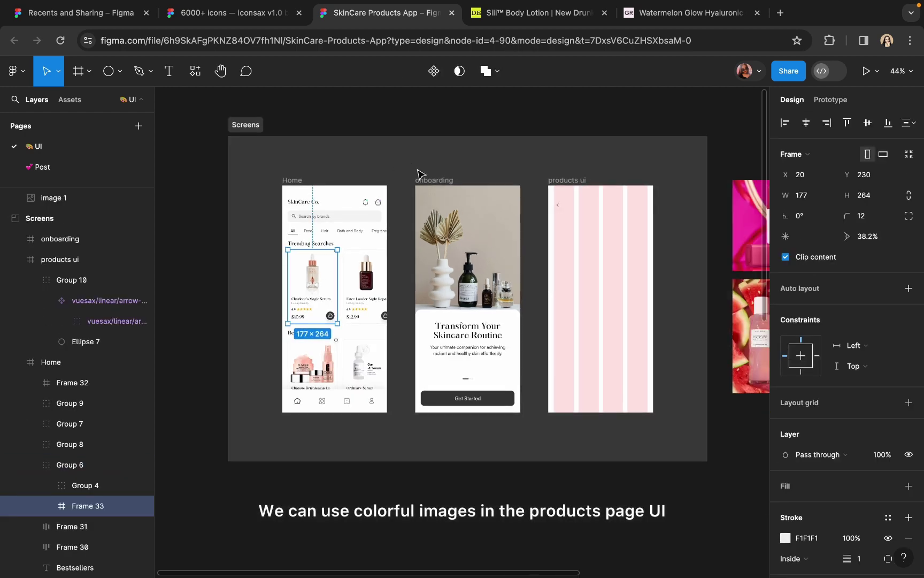
pyautogui.scroll(-3, 423, 174)
pyautogui.click(507, 184)
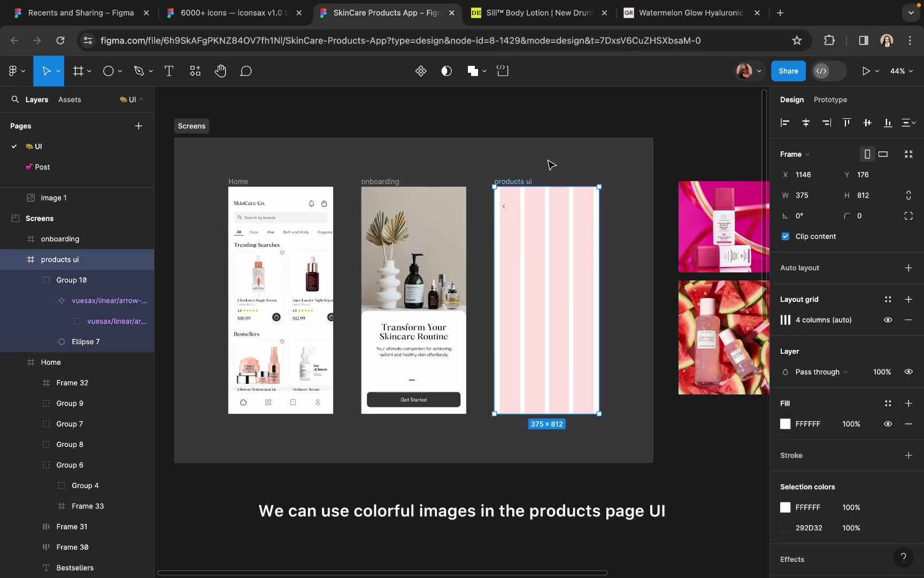
pyautogui.hscroll(5, 551, 162)
pyautogui.scroll(2, 435, 289)
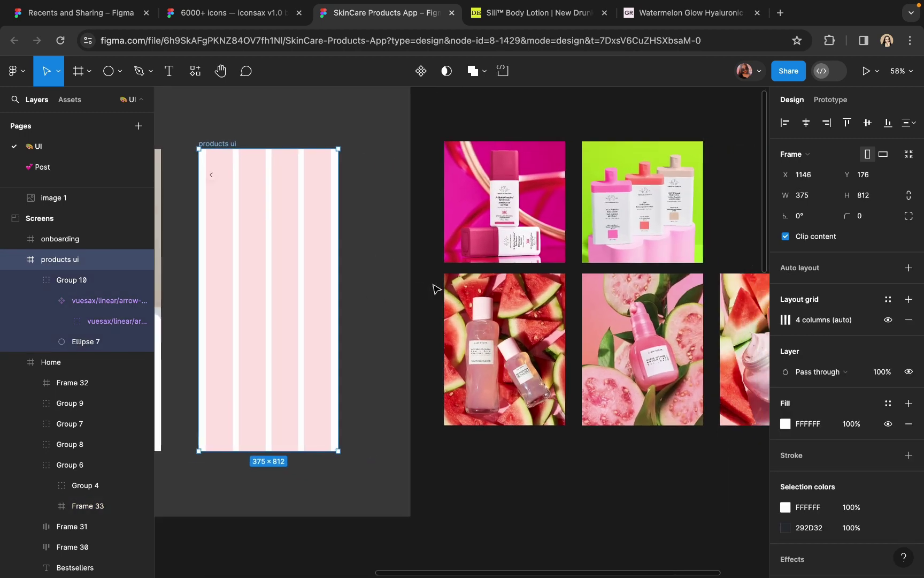
pyautogui.hscroll(3, 476, 291)
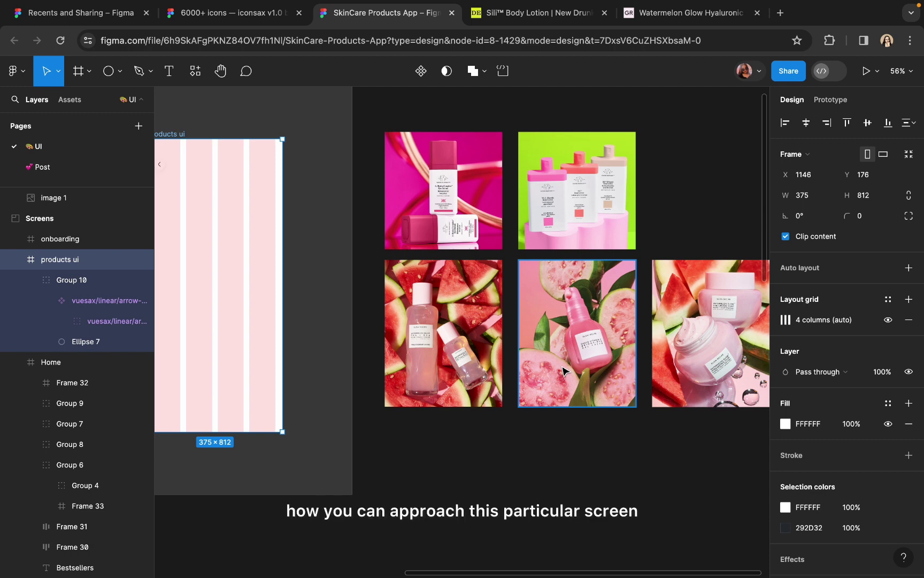
pyautogui.hscroll(-5, 563, 369)
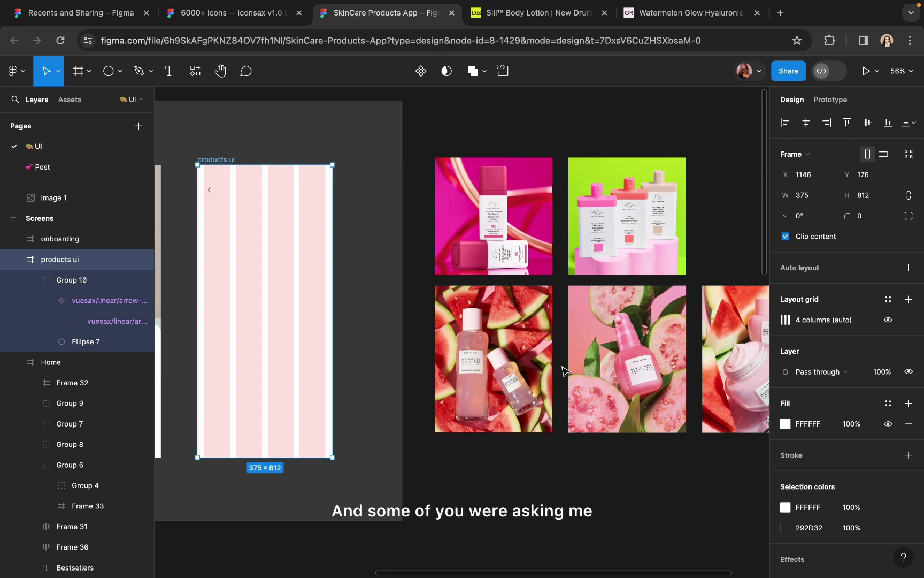
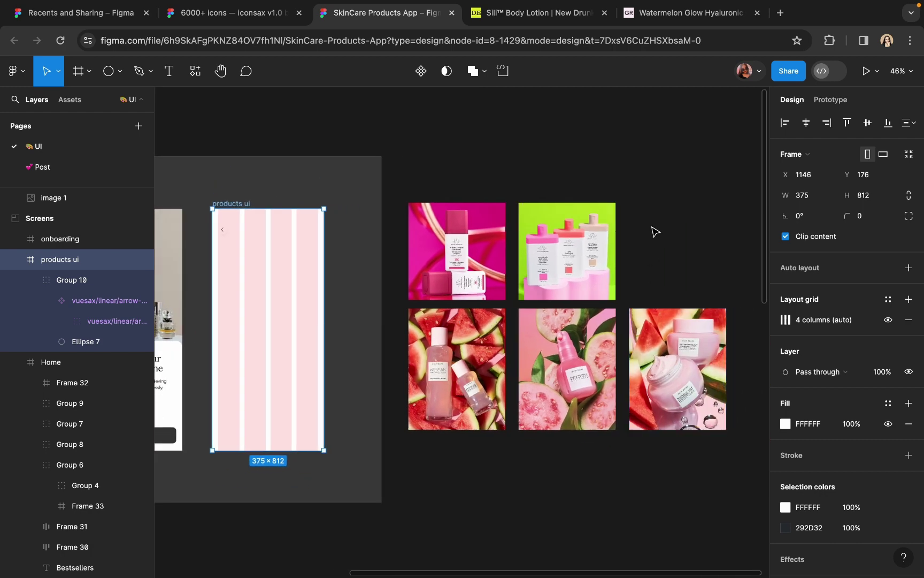
pyautogui.click(653, 227)
pyautogui.hscroll(-3, 652, 227)
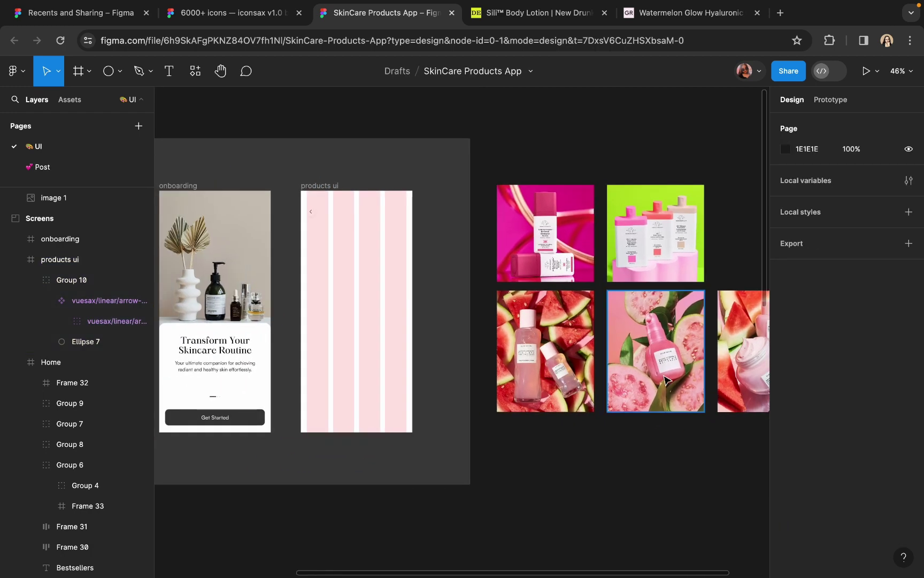
# Step: Move the photo of two bottles on watermelon slices into the products ui frame at X 0, Y -2
pyautogui.click(546, 351)
pyautogui.moveTo(545, 350); pyautogui.dragTo(507, 315)
pyautogui.moveTo(383, 241); pyautogui.dragTo(528, 349)
pyautogui.hscroll(5, 535, 353)
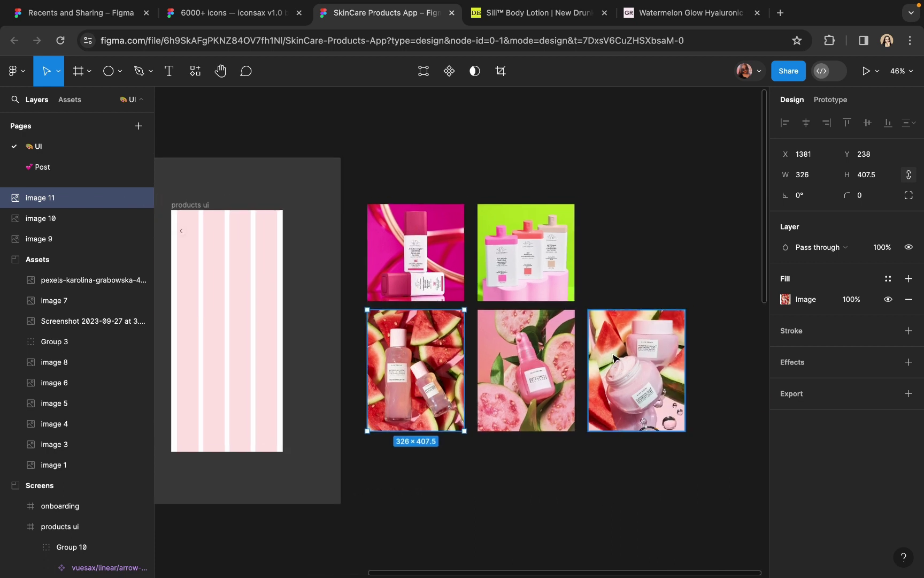
pyautogui.hscroll(-5, 614, 357)
pyautogui.hscroll(-2, 614, 357)
pyautogui.scroll(-2, 571, 349)
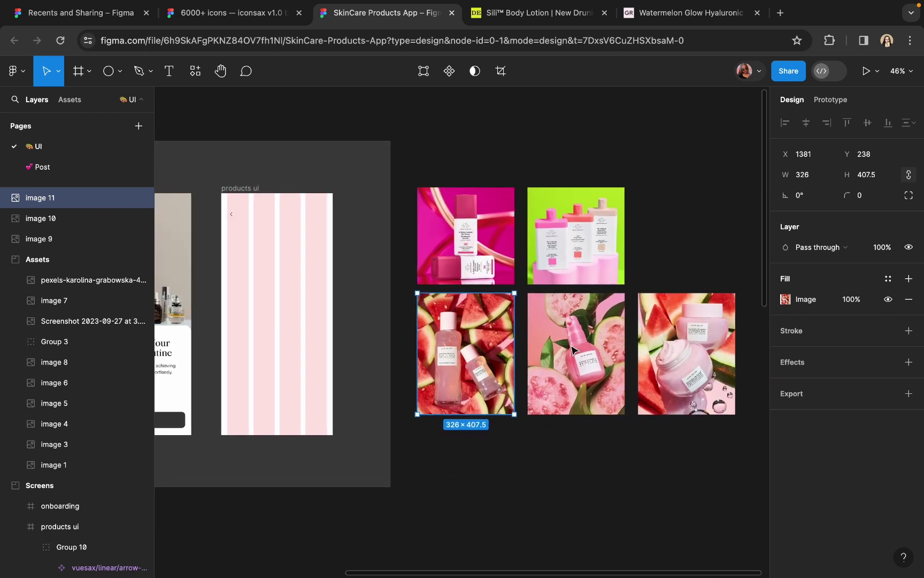
pyautogui.moveTo(510, 349); pyautogui.dragTo(338, 259)
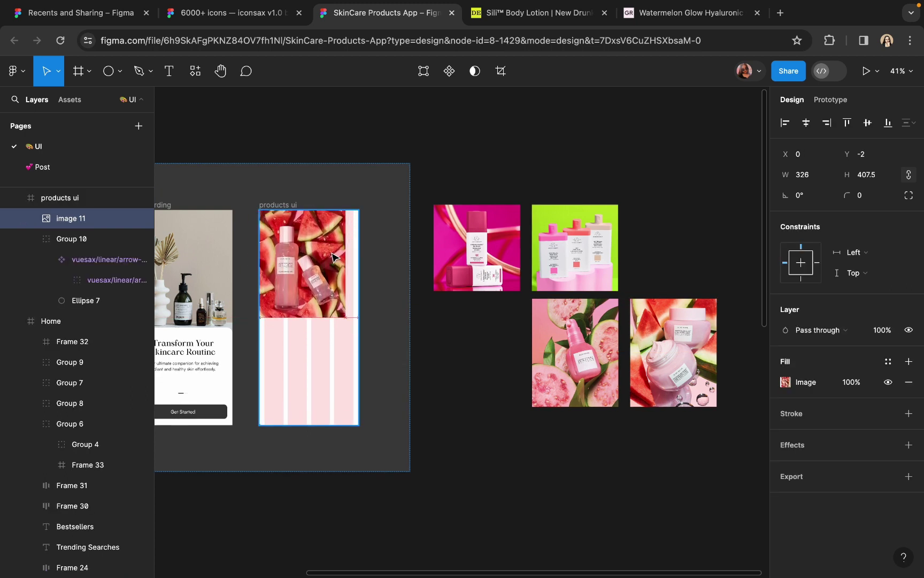
# Step: Scale the watermelon photo to the frame's 375 width, then adjust its edges to a height of 498 starting at Y 0
pyautogui.scroll(5, 346, 319)
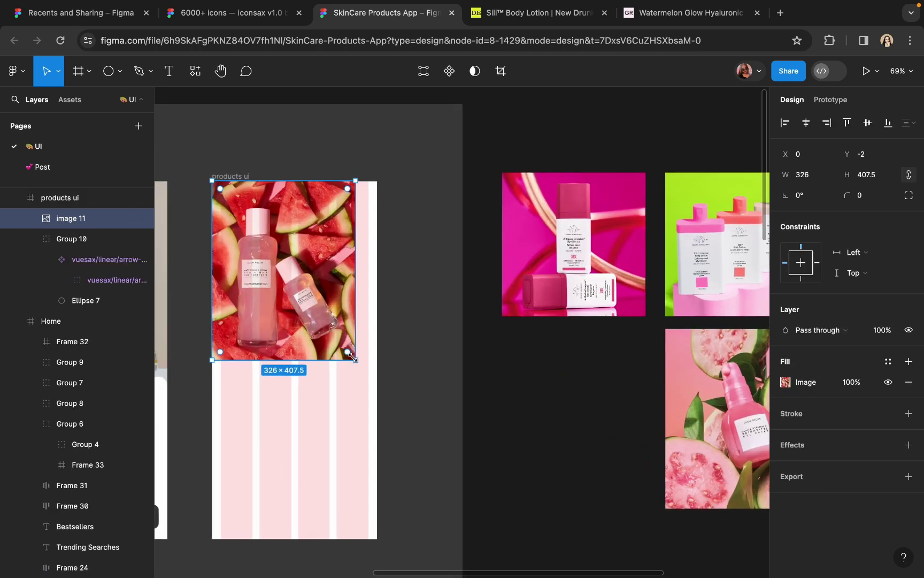
pyautogui.press('k')
pyautogui.moveTo(352, 357); pyautogui.dragTo(377, 386)
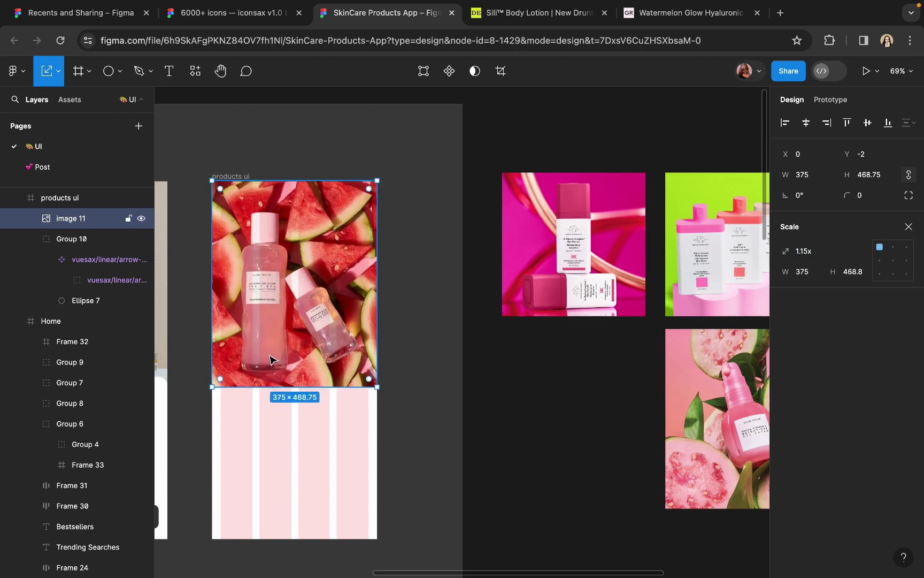
pyautogui.press('v')
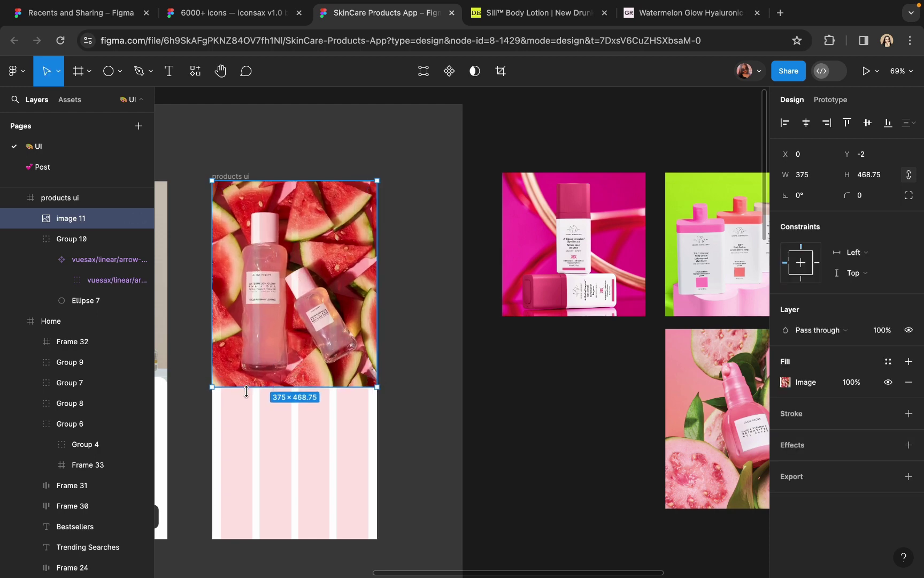
pyautogui.moveTo(246, 392); pyautogui.dragTo(246, 401)
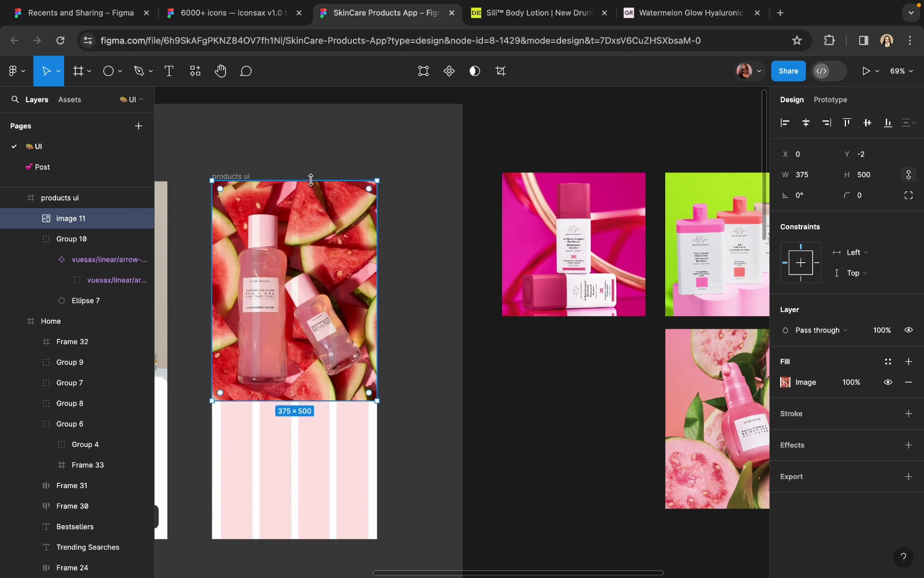
pyautogui.moveTo(311, 180); pyautogui.dragTo(311, 182)
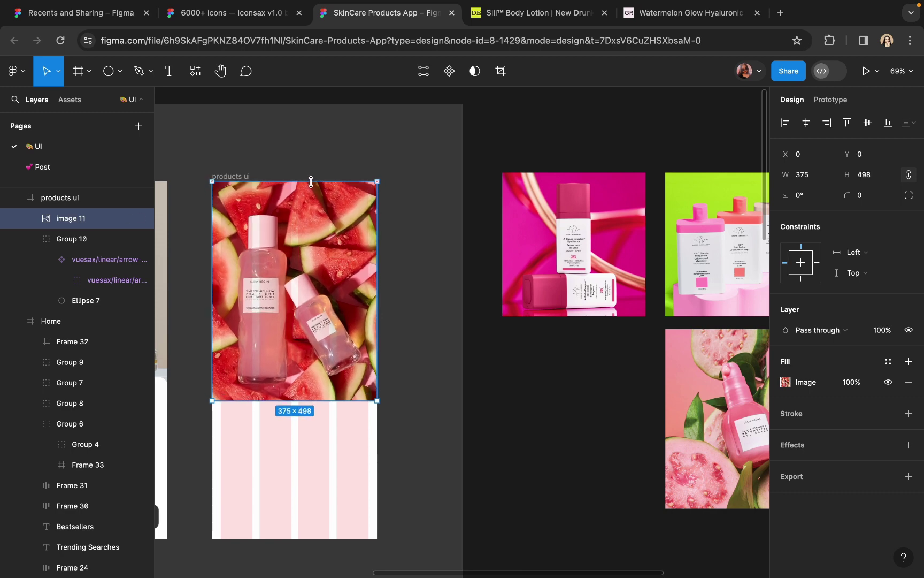
# Step: Send the watermelon photo to the back of the products ui frame, behind the back button
pyautogui.rightClick(309, 234)
pyautogui.click(329, 314)
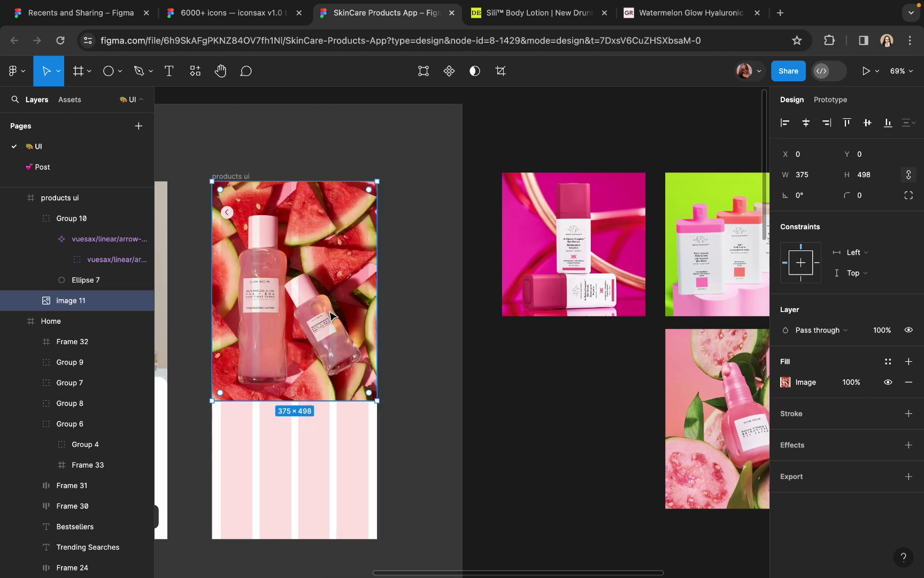
pyautogui.click(419, 298)
# Step: Copy the heart button from the first Bestsellers card on the Home screen into the products ui frame at X 315, Y 61
pyautogui.hscroll(-1, 418, 297)
pyautogui.hscroll(-5, 418, 298)
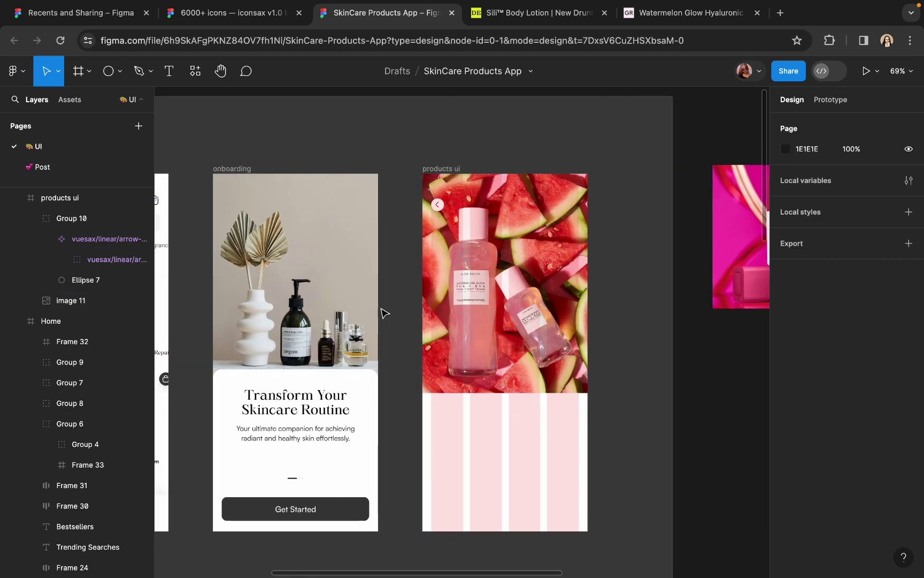
pyautogui.hscroll(-5, 384, 313)
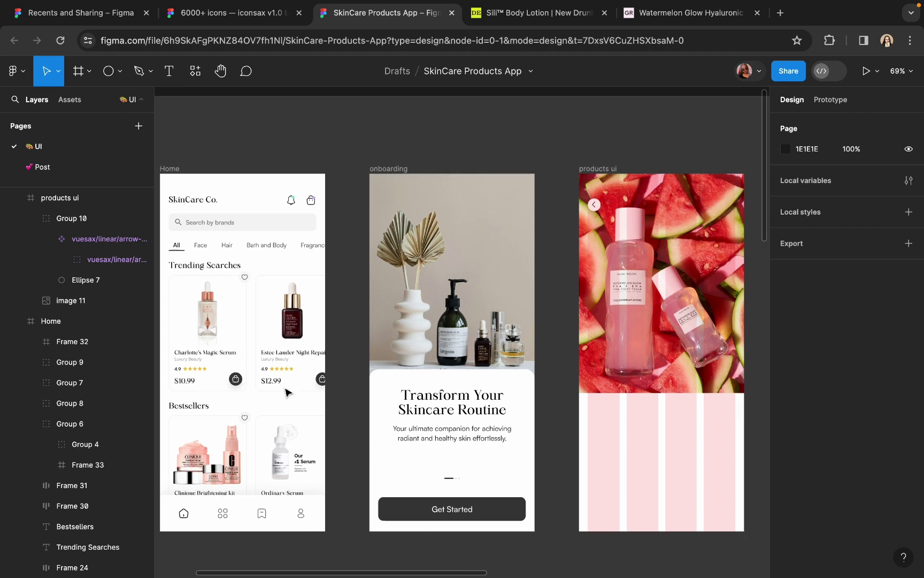
pyautogui.hscroll(5, 288, 393)
pyautogui.scroll(5, 357, 262)
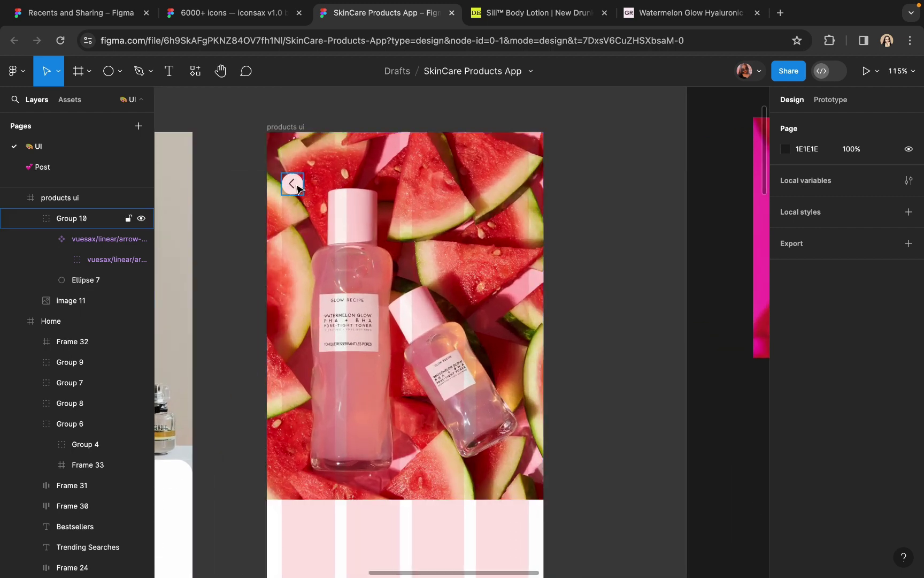
pyautogui.scroll(-5, 298, 188)
pyautogui.hscroll(-5, 289, 343)
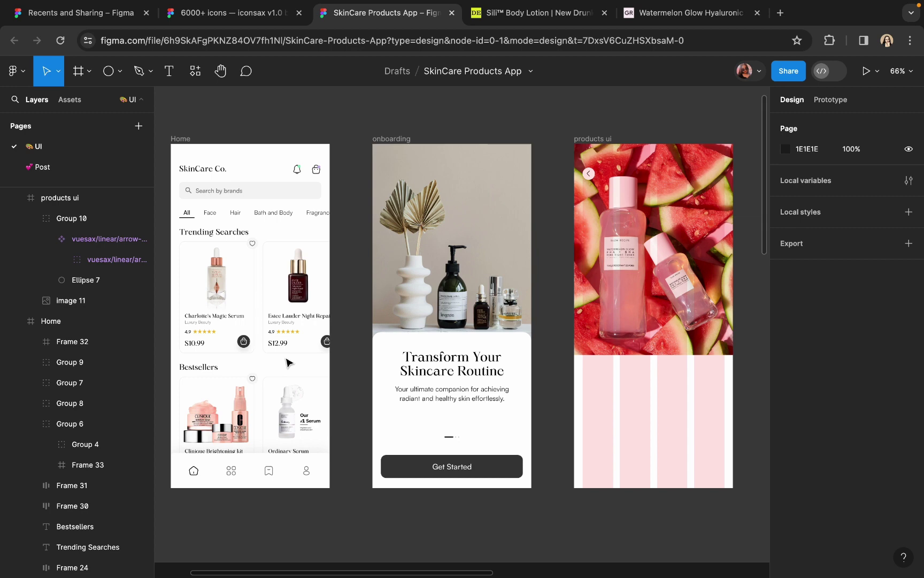
pyautogui.click(250, 378)
pyautogui.scroll(5, 250, 378)
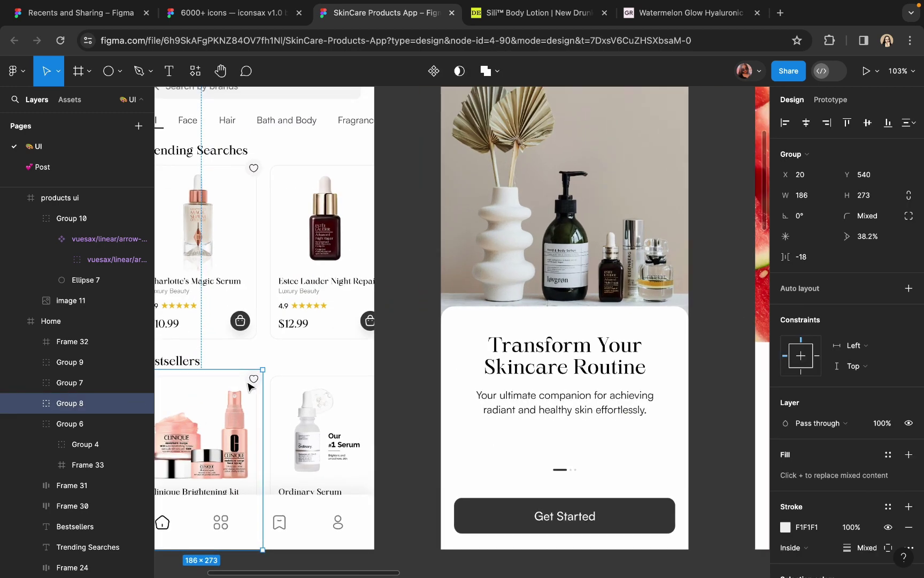
pyautogui.click(249, 383)
pyautogui.moveTo(257, 385); pyautogui.dragTo(489, 191)
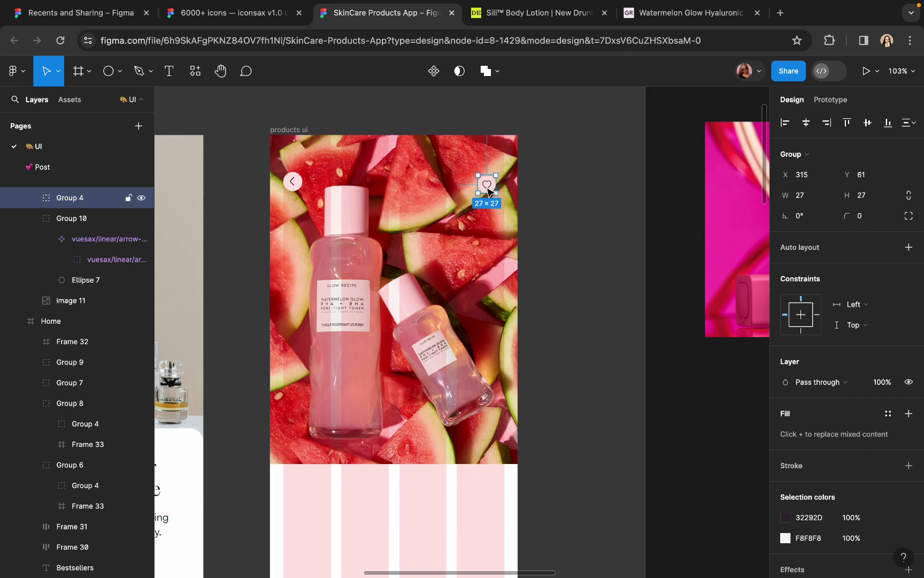
# Step: Scale the heart button to about 32 × 32 and move it to the last grid column's right edge at X 323, Y 56
pyautogui.scroll(5, 488, 191)
pyautogui.press('k')
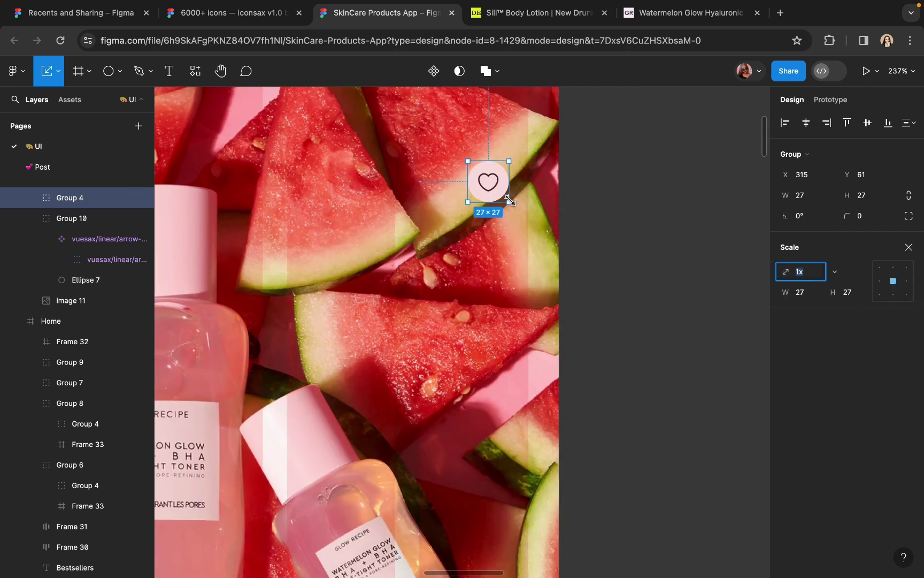
pyautogui.moveTo(509, 201); pyautogui.dragTo(516, 208)
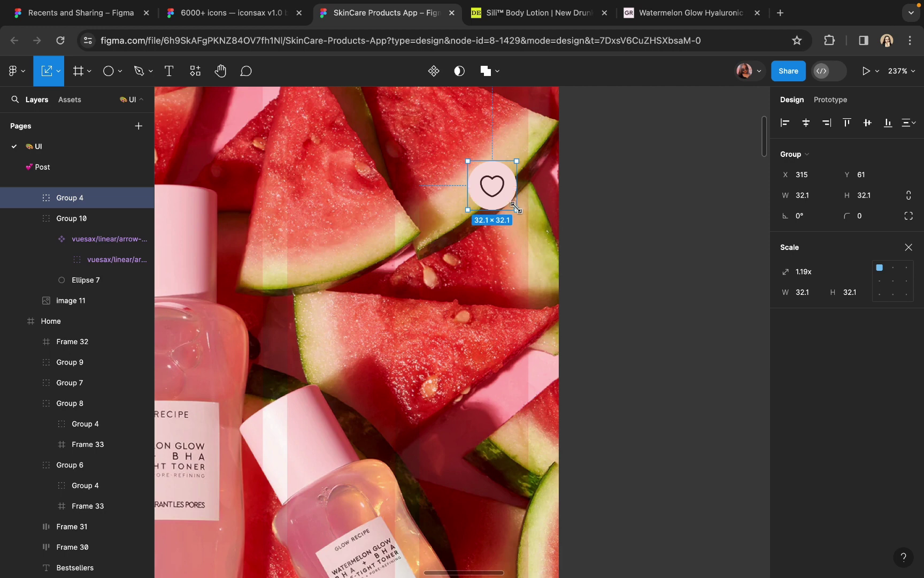
pyautogui.scroll(-5, 513, 210)
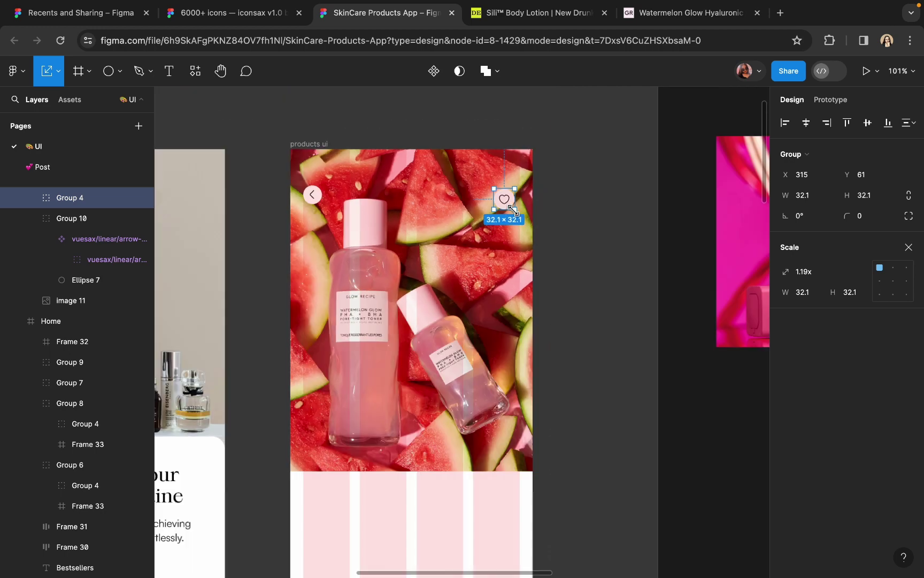
pyautogui.moveTo(541, 219); pyautogui.dragTo(546, 216)
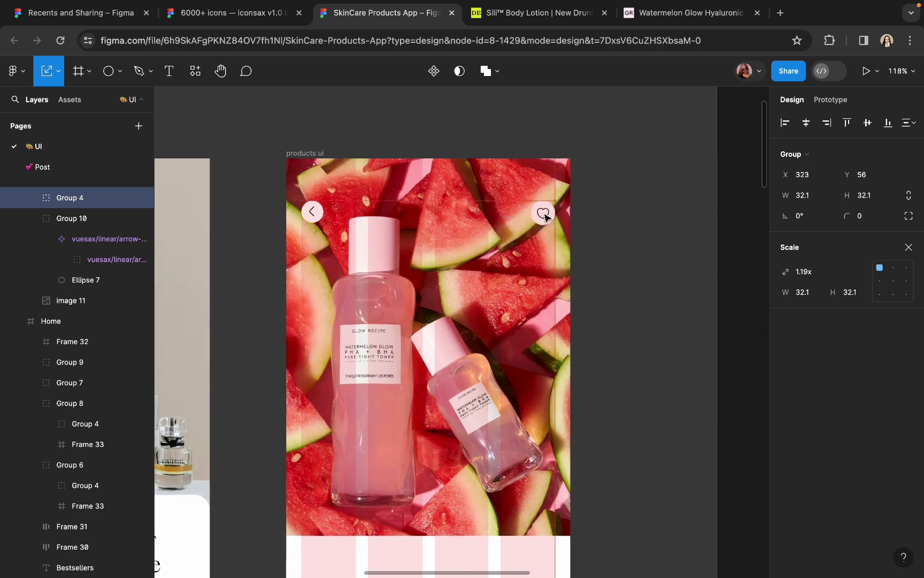
pyautogui.click(909, 247)
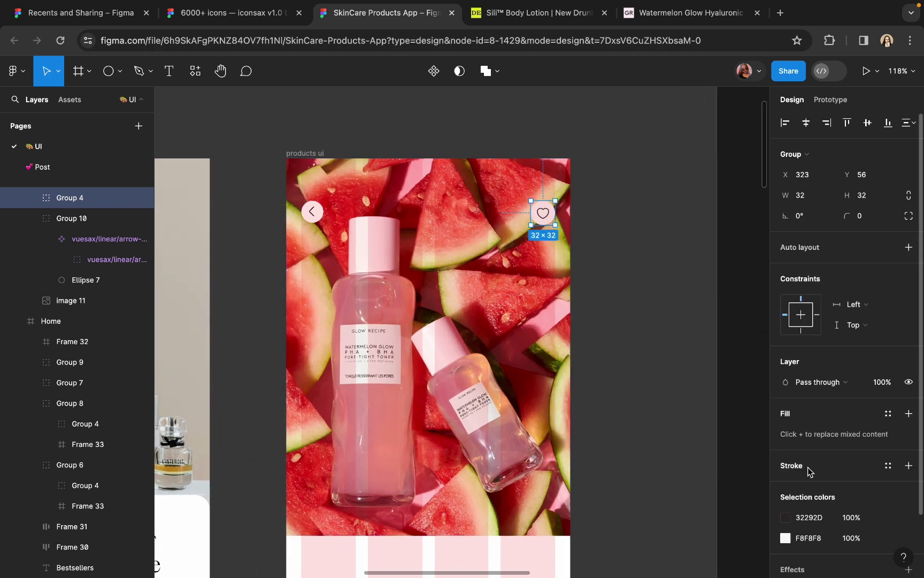
# Step: Change the heart button's F8F8F8 circle colour to pure white FFFFFF
pyautogui.click(785, 484)
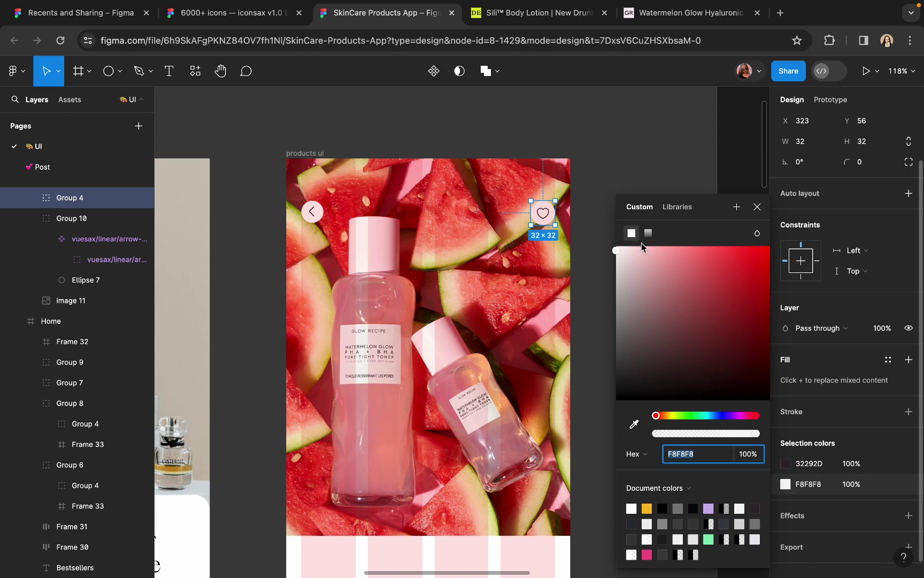
pyautogui.moveTo(636, 287); pyautogui.dragTo(616, 246)
pyautogui.scroll(5, 562, 220)
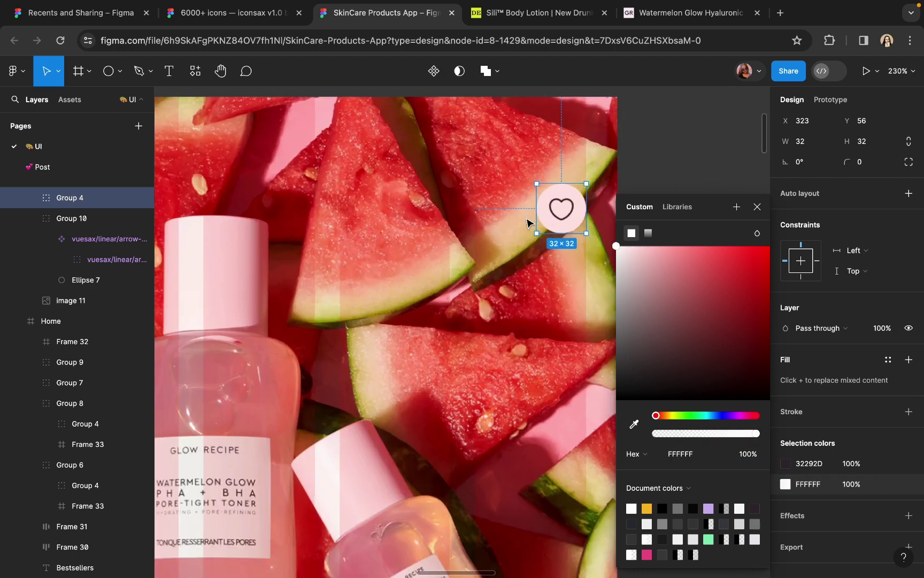
# Step: Add a solid fill to the heart vector inside the button and set it to the pinkish red FA1149
pyautogui.keyDown('super'); pyautogui.click(563, 223); pyautogui.keyUp('super')
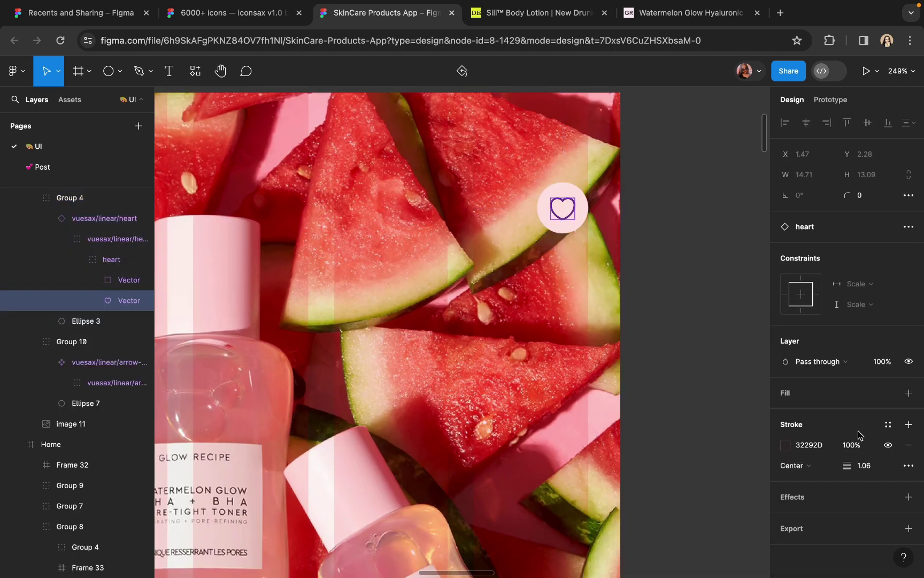
pyautogui.click(888, 395)
pyautogui.click(909, 392)
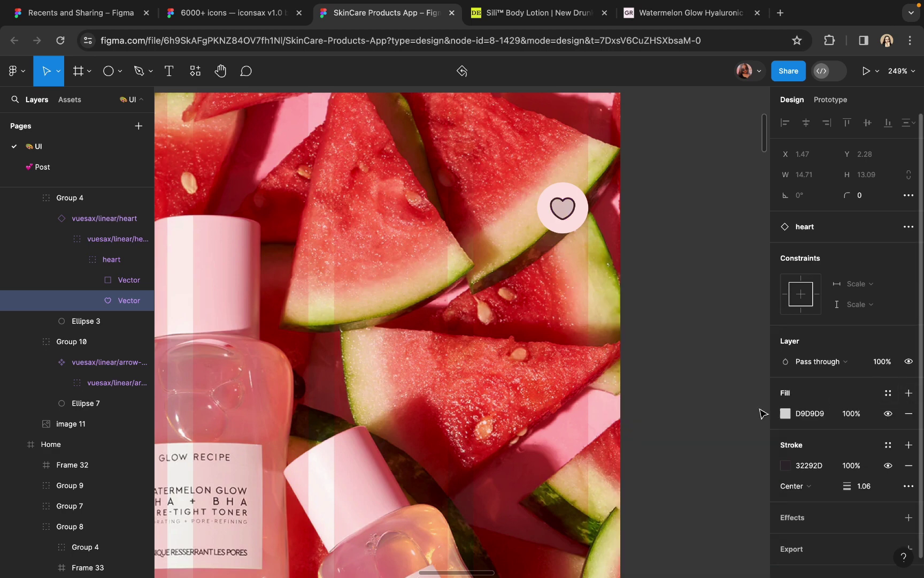
pyautogui.click(785, 414)
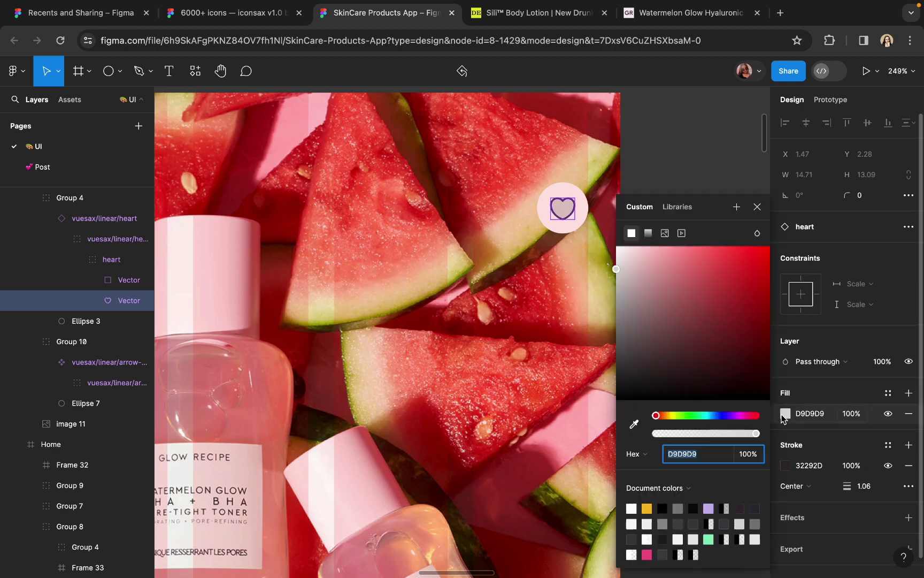
pyautogui.click(747, 416)
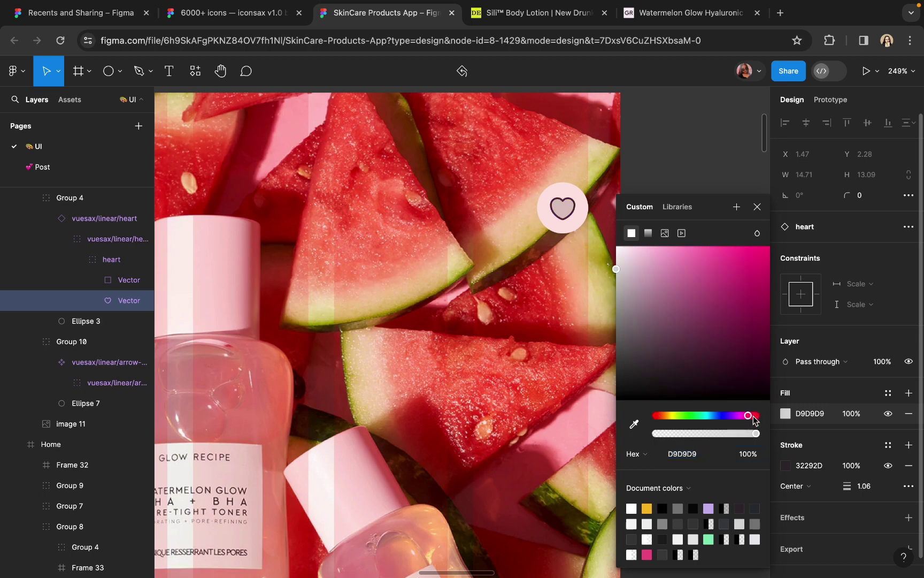
pyautogui.click(754, 416)
pyautogui.click(760, 251)
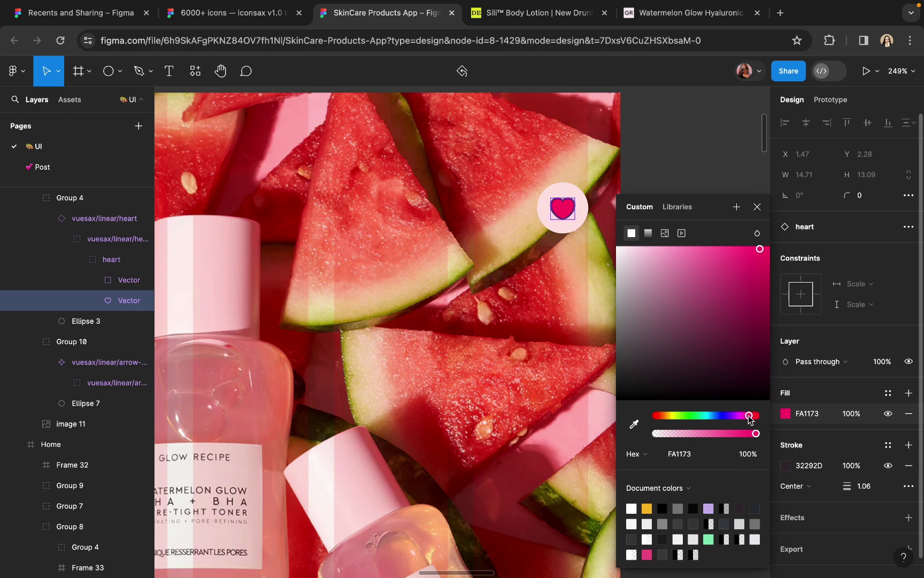
pyautogui.moveTo(750, 417); pyautogui.dragTo(748, 416)
# Step: Match the heart vector's stroke colour to its FA1149 fill by sampling the fill with the eyedropper
pyautogui.click(786, 465)
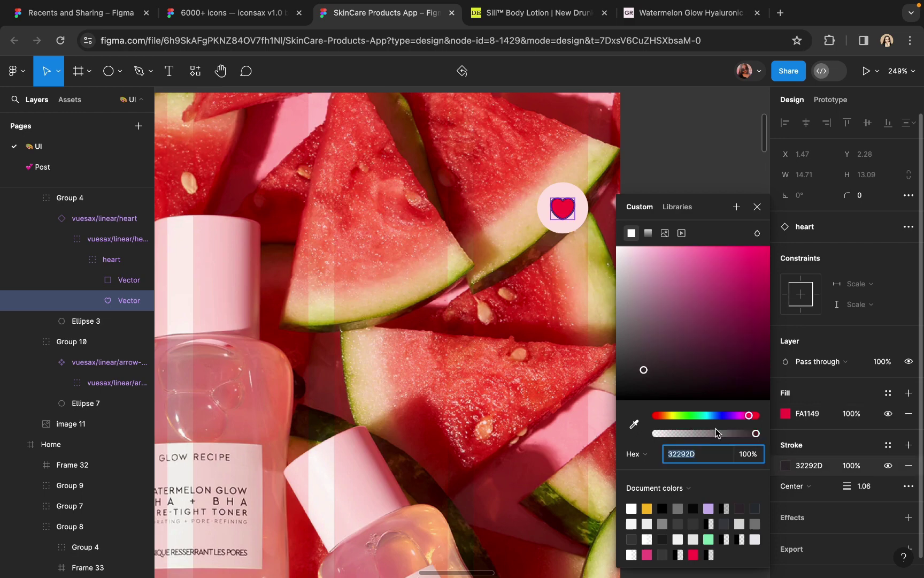
pyautogui.click(634, 424)
pyautogui.click(563, 208)
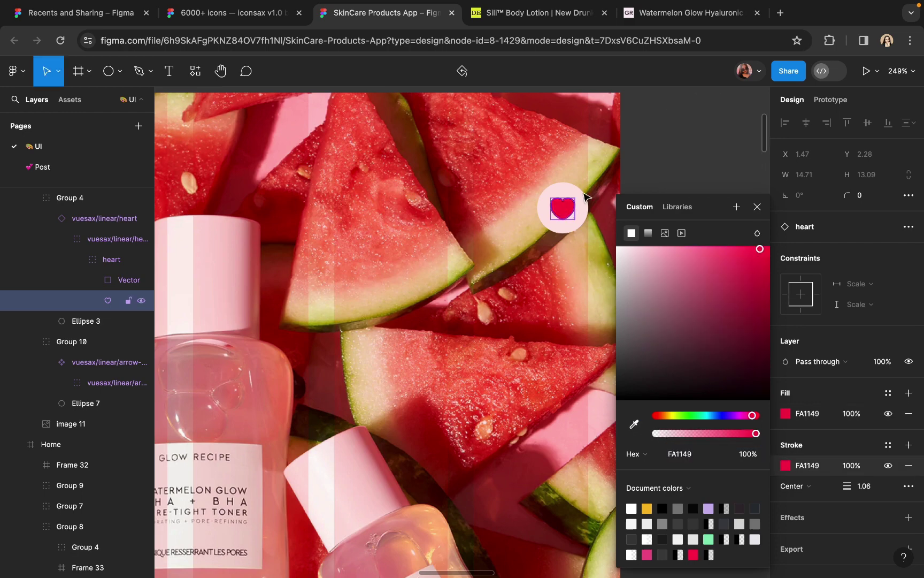
pyautogui.click(671, 138)
# Step: Draw a white frame over the lower part of the products ui frame, sized 375 × 354 and placed at X 0, Y 458
pyautogui.scroll(-5, 675, 138)
pyautogui.scroll(-4, 673, 137)
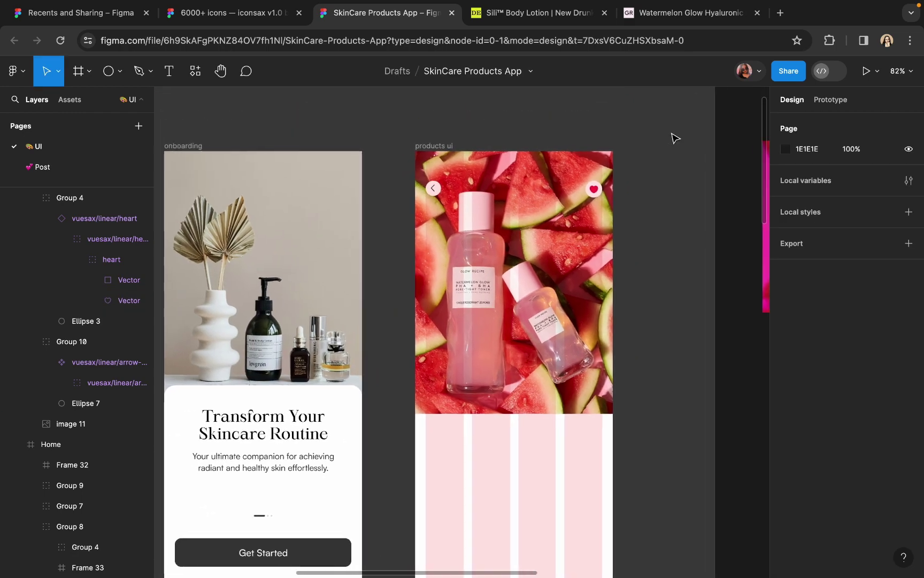
pyautogui.scroll(-2, 562, 316)
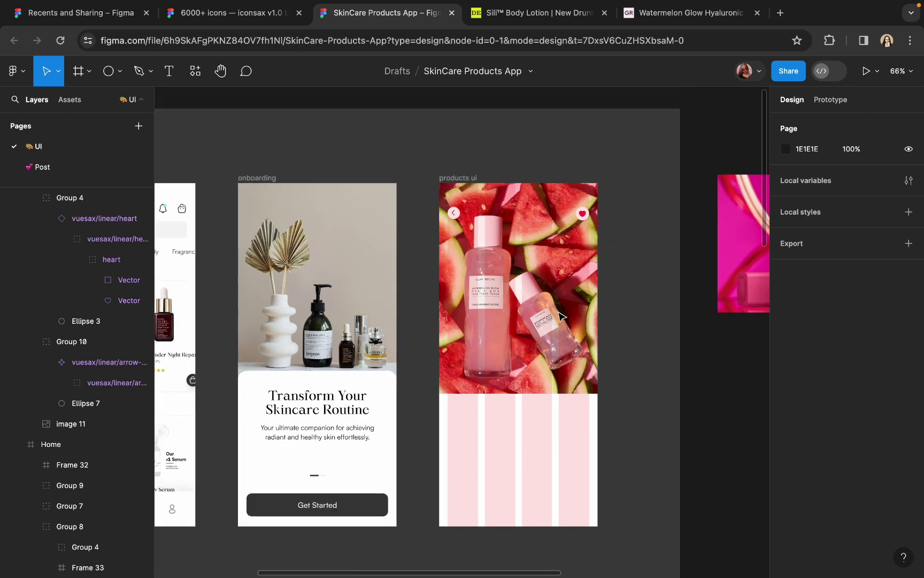
pyautogui.click(79, 71)
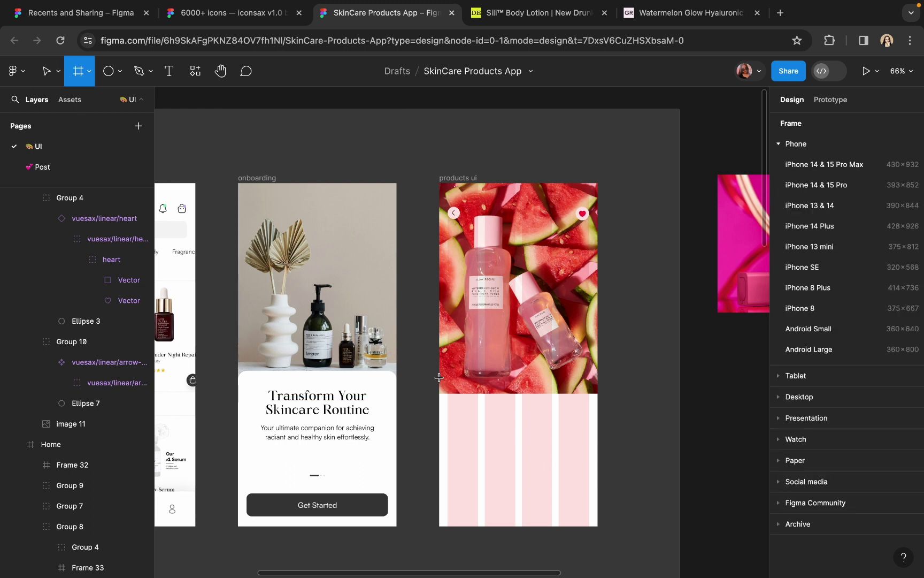
pyautogui.moveTo(439, 377); pyautogui.dragTo(598, 528)
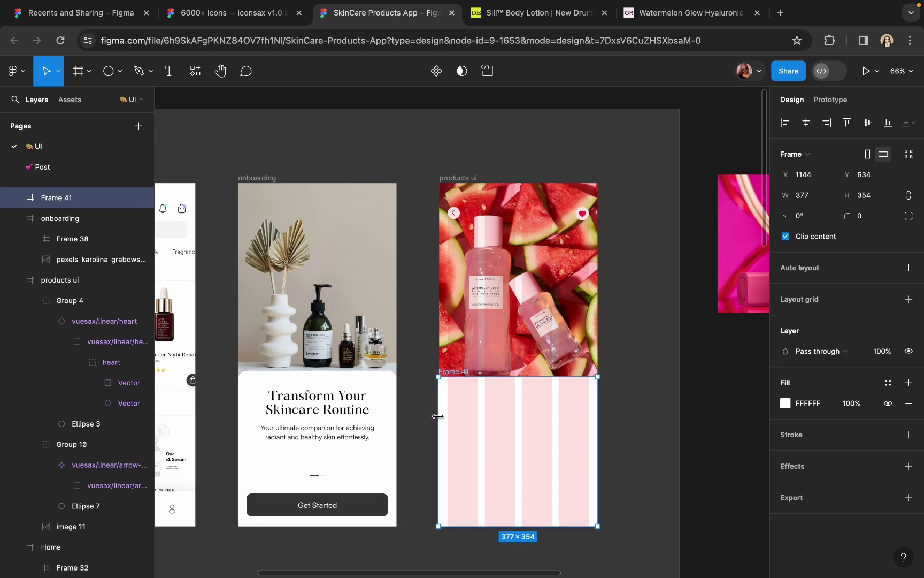
pyautogui.moveTo(438, 417); pyautogui.dragTo(442, 416)
pyautogui.moveTo(505, 423); pyautogui.dragTo(485, 411)
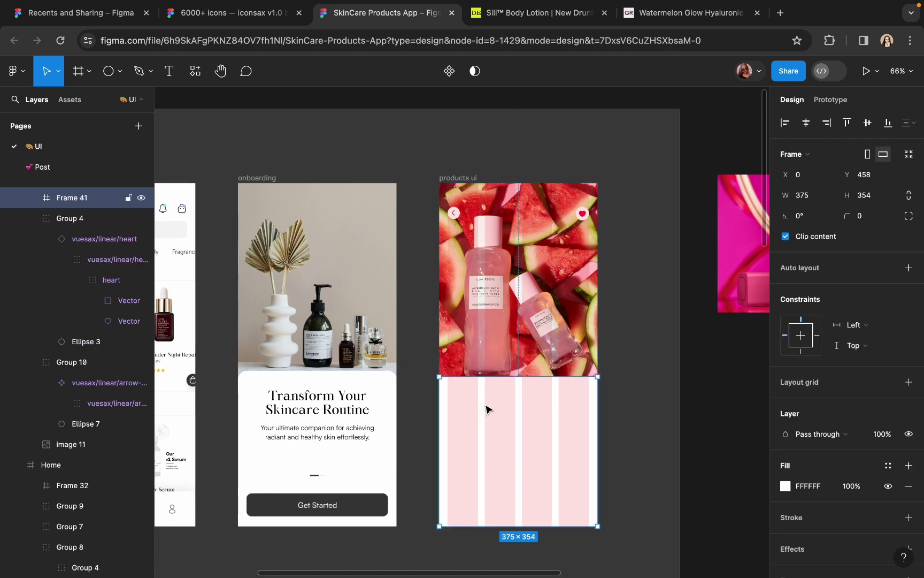
# Step: Align the white content frame to the horizontal centre and bottom of the products ui frame
pyautogui.click(806, 123)
pyautogui.click(888, 122)
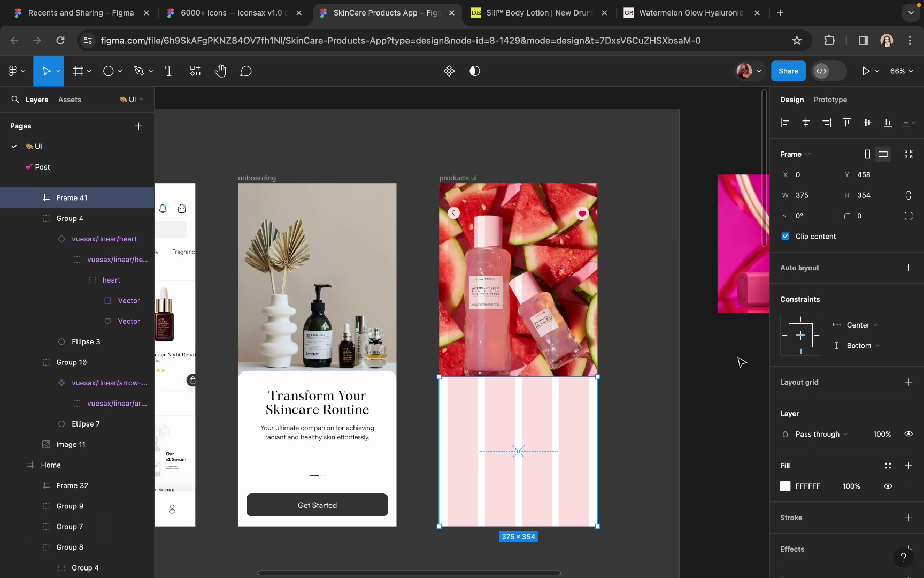
pyautogui.click(555, 320)
pyautogui.moveTo(514, 393); pyautogui.dragTo(515, 377)
pyautogui.click(648, 356)
# Step: Round only the top-left and top-right corners of the white content frame with a radius of 16
pyautogui.hscroll(2, 645, 355)
pyautogui.scroll(-1, 645, 355)
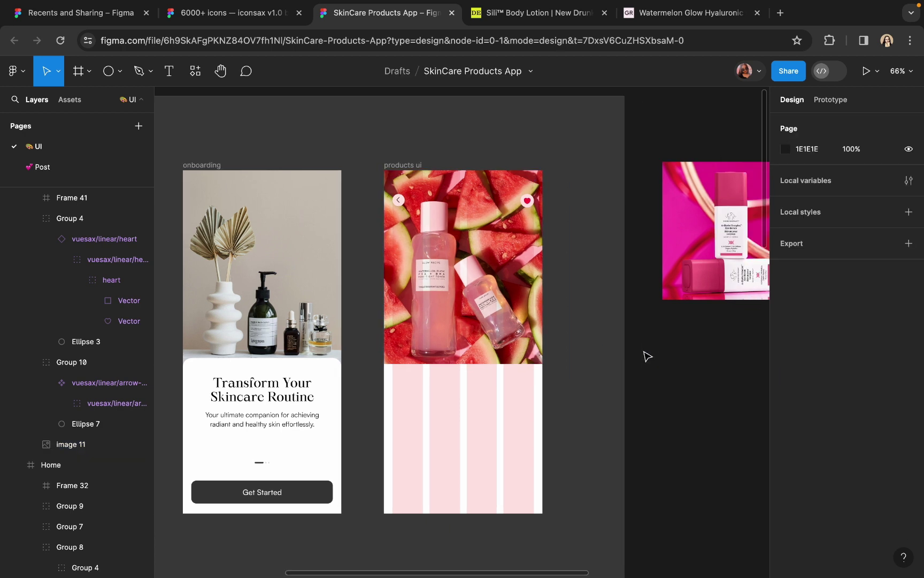
pyautogui.click(432, 417)
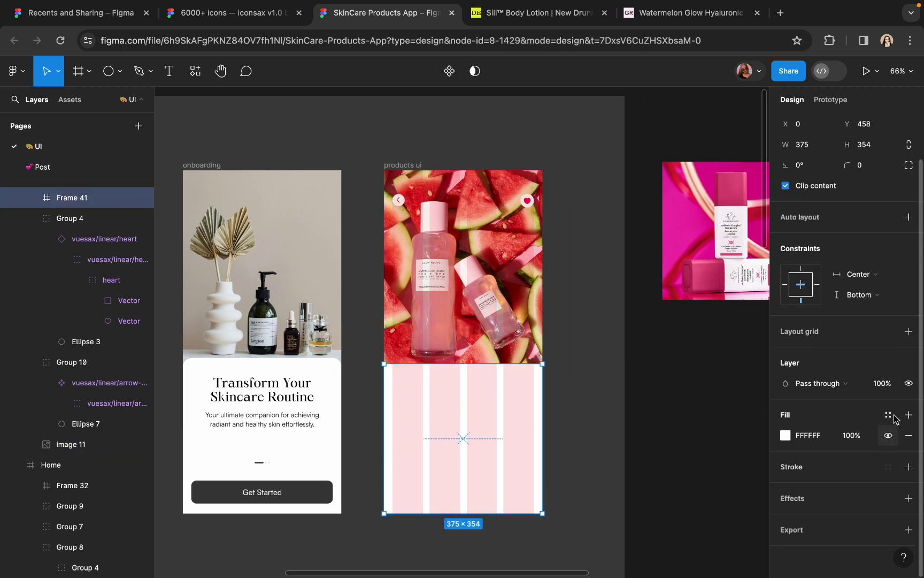
pyautogui.click(909, 164)
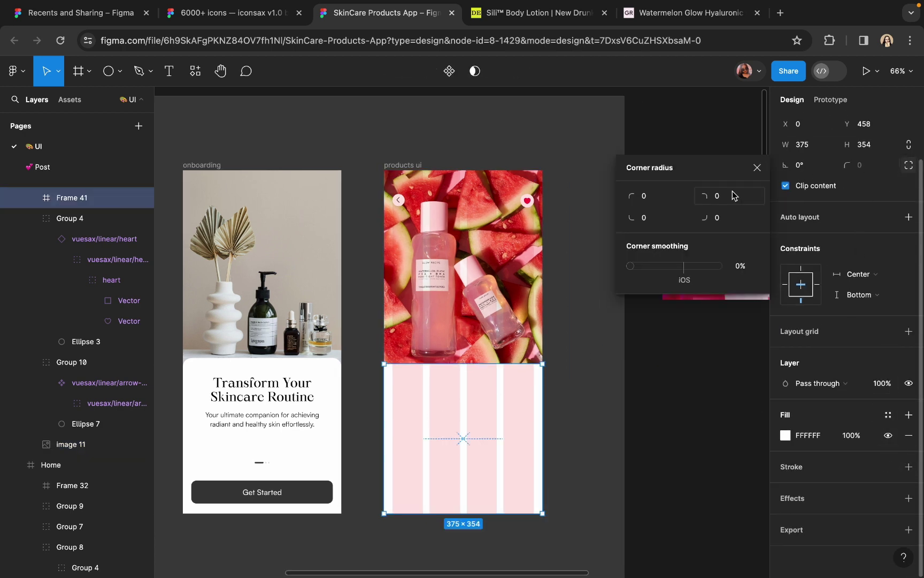
pyautogui.click(649, 199)
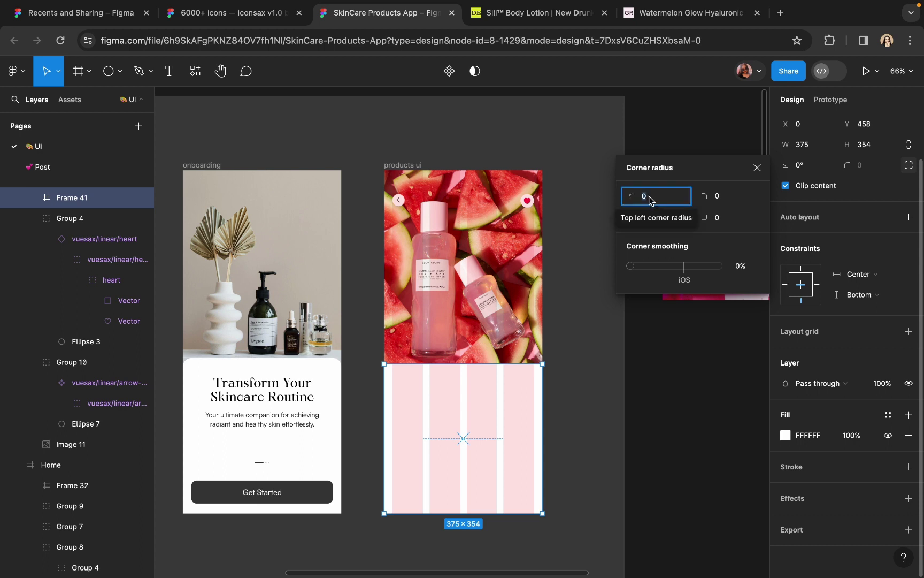
pyautogui.write('16')
pyautogui.click(720, 199)
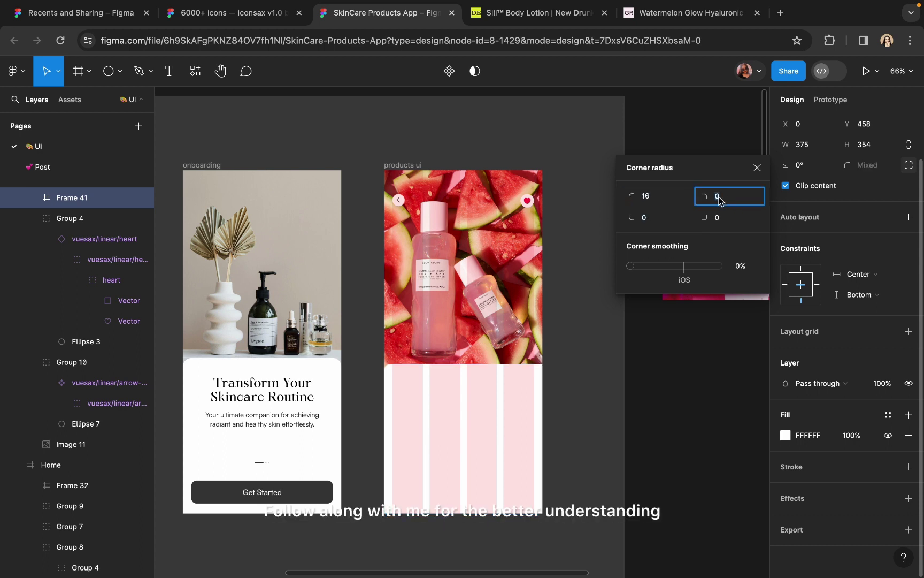
pyautogui.write('16')
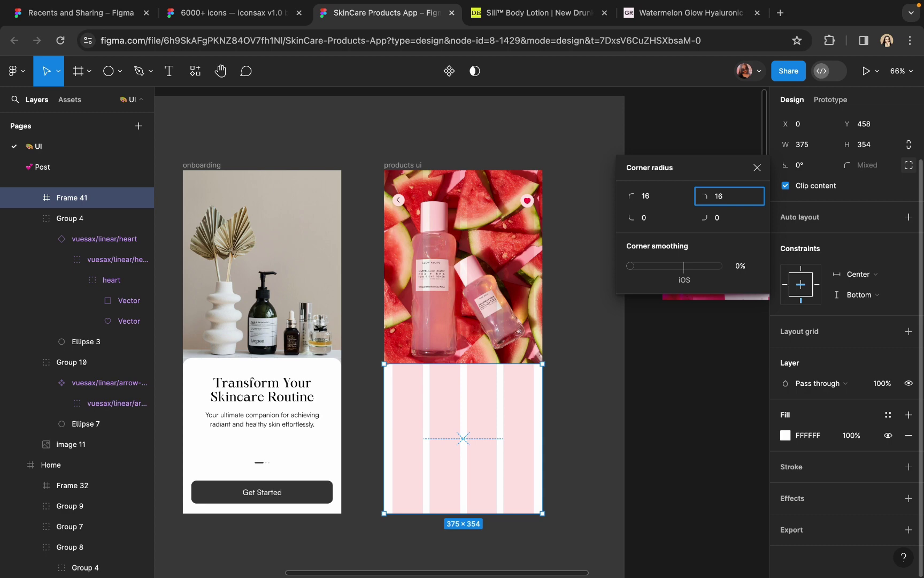
pyautogui.click(681, 460)
# Step: Hide the products ui frame's column grid to check the rounded content panel, and show the grid again
pyautogui.scroll(1, 436, 409)
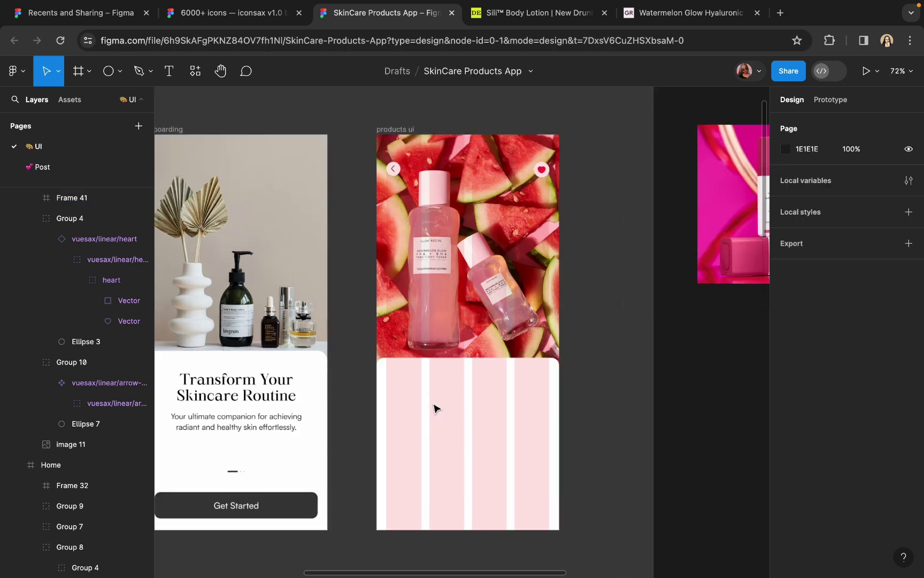
pyautogui.scroll(3, 436, 409)
pyautogui.click(362, 142)
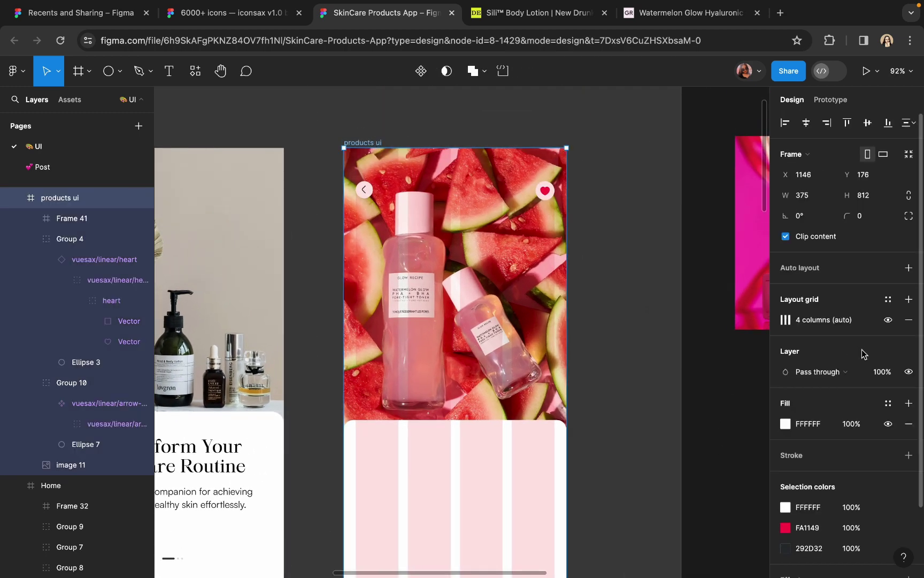
pyautogui.click(888, 320)
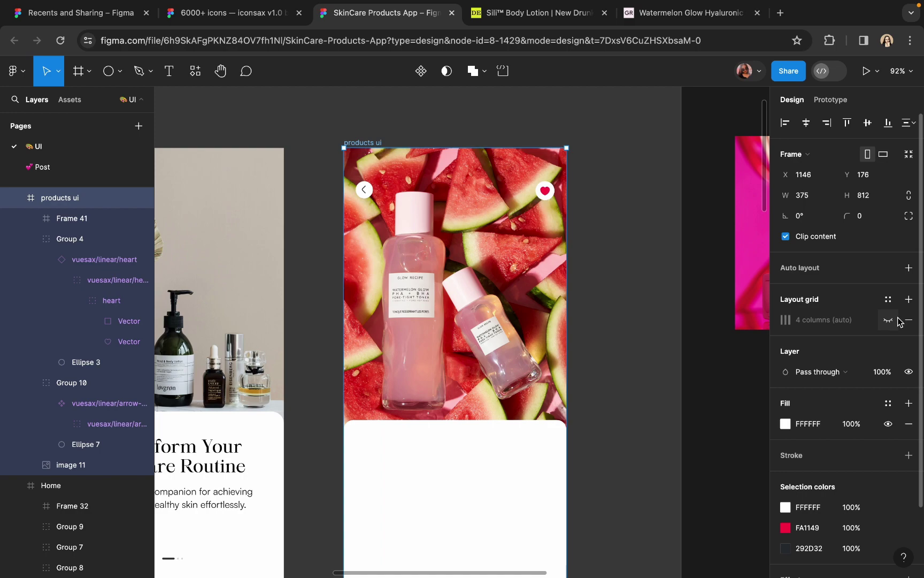
pyautogui.click(889, 320)
pyautogui.scroll(5, 520, 472)
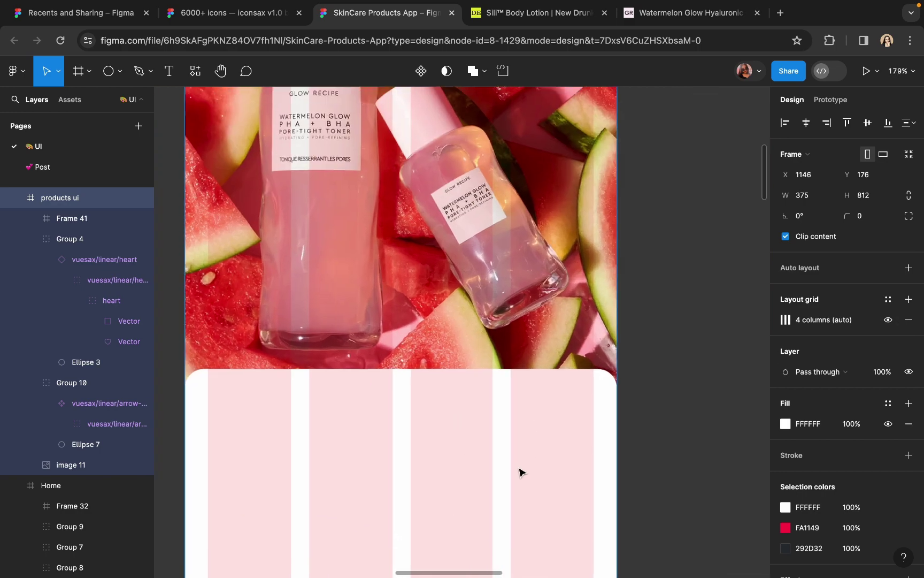
pyautogui.scroll(-5, 520, 472)
# Step: Switch to the Glow Recipe website and open the product page of the Watermelon Glow PHA+BHA Pore-Tight Toner
pyautogui.click(655, 14)
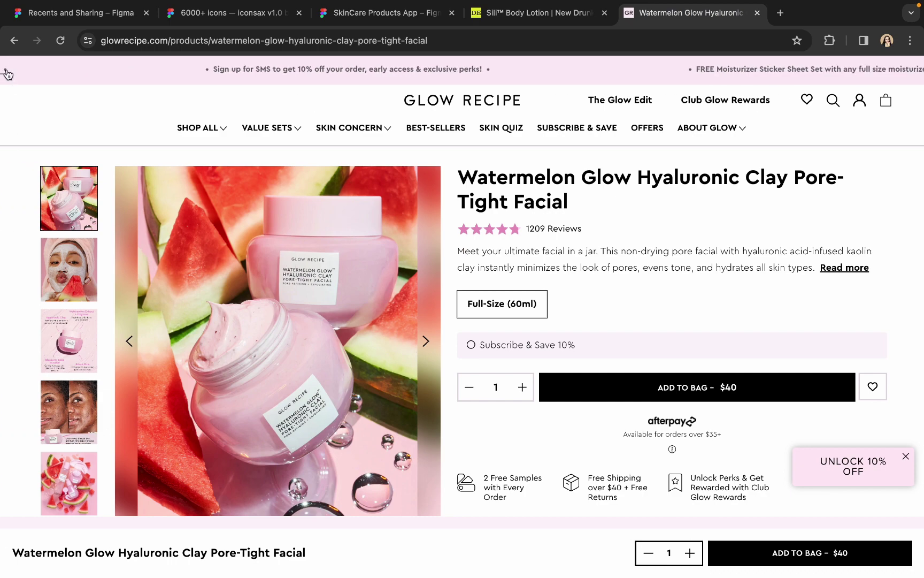
pyautogui.scroll(-4, 121, 232)
pyautogui.scroll(-7, 121, 232)
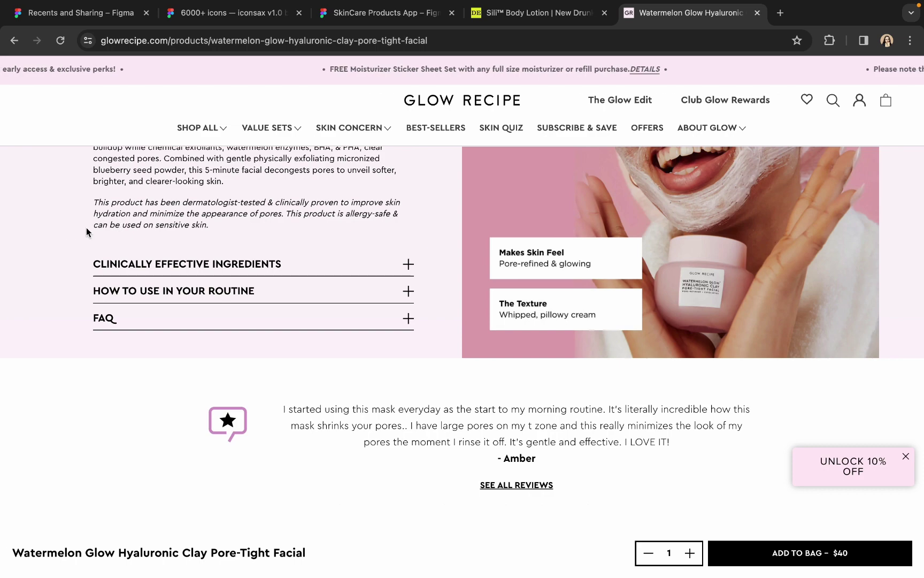
pyautogui.scroll(-5, 122, 378)
pyautogui.scroll(-8, 122, 378)
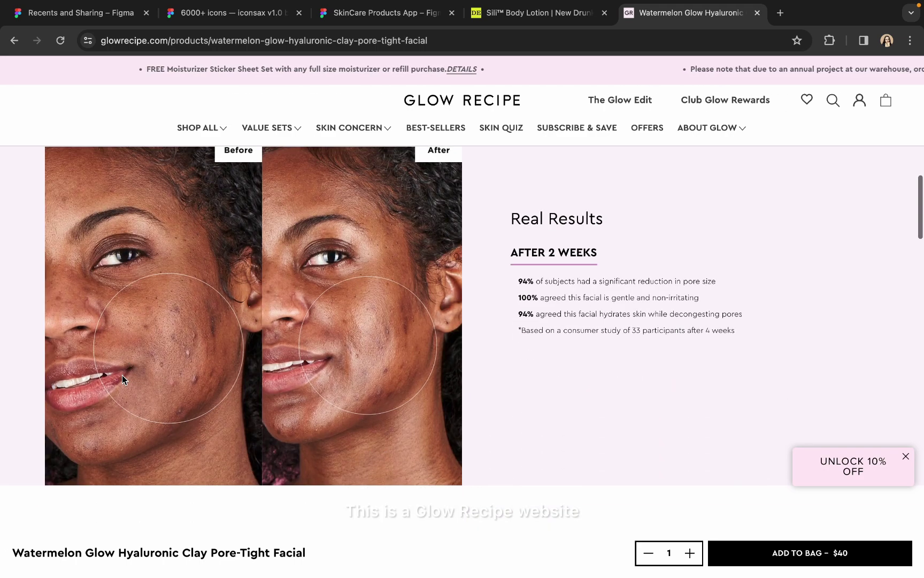
pyautogui.scroll(-3, 122, 375)
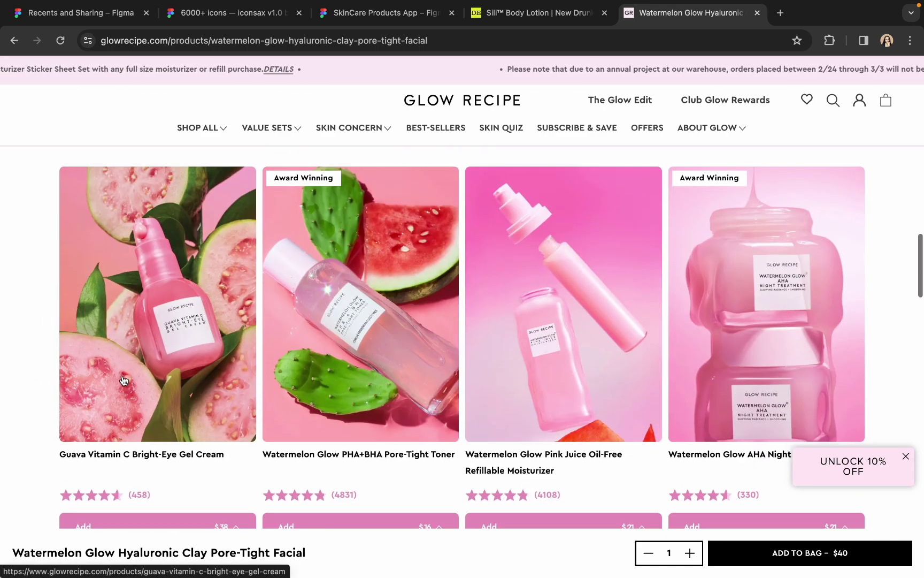
pyautogui.scroll(-2, 369, 239)
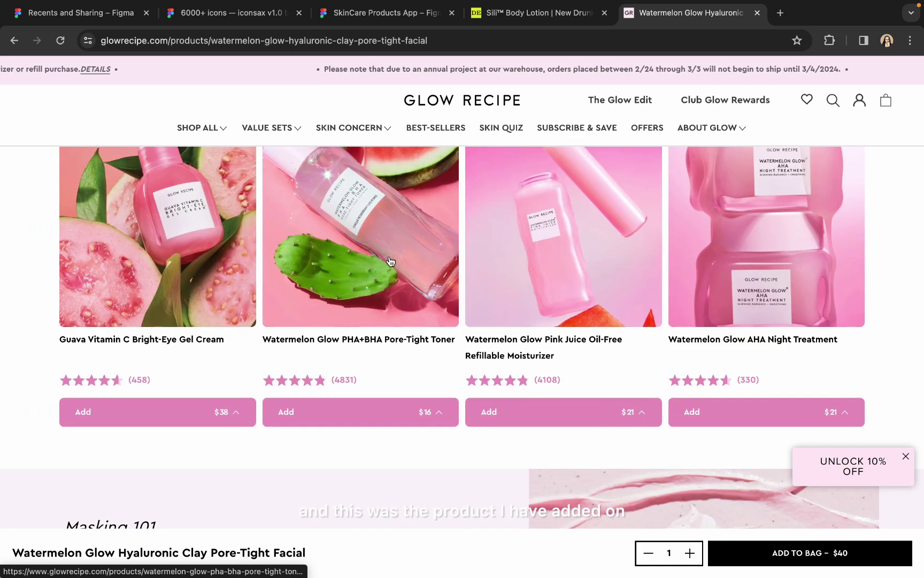
pyautogui.scroll(1, 327, 311)
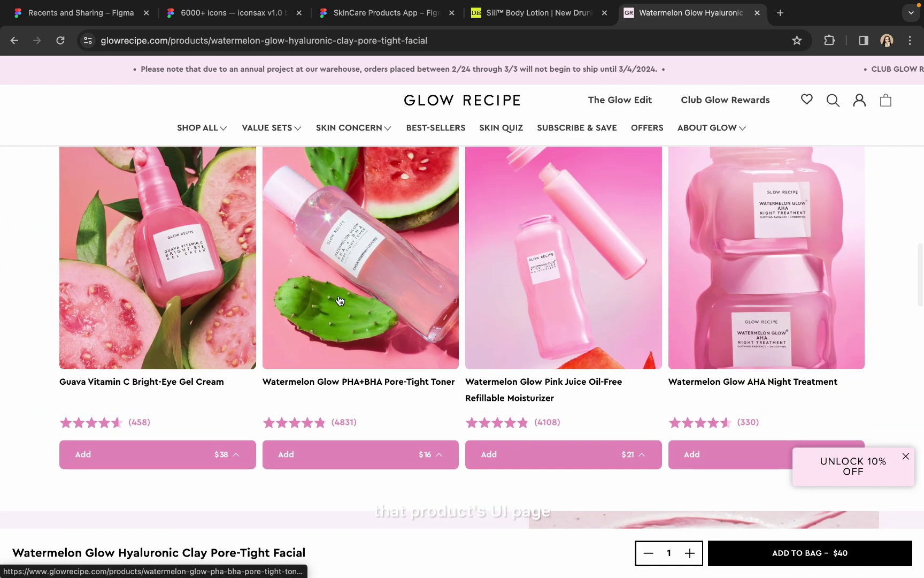
pyautogui.click(339, 301)
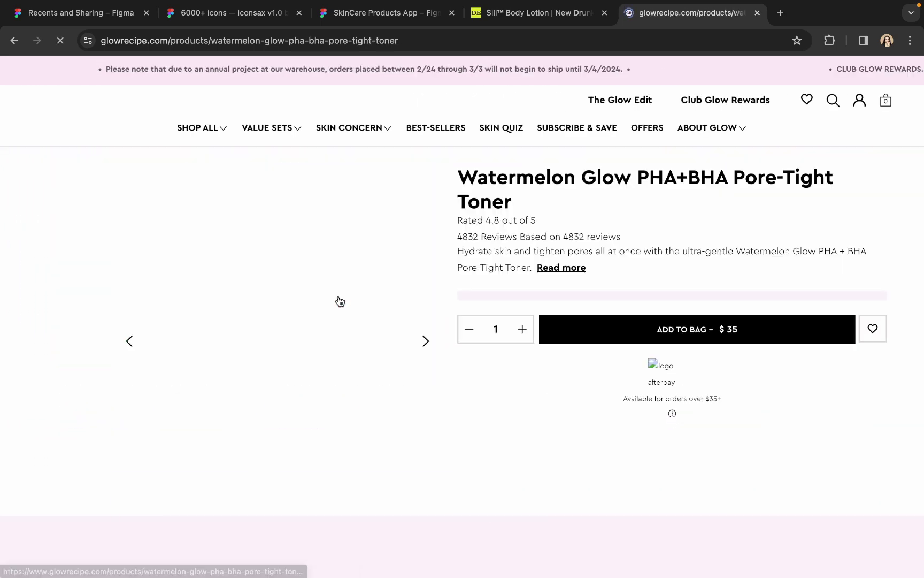
# Step: Back in the Figma design, add the text "Watermelon Glow PHA+BHA Pore-Tight Toner" near the upper edge of the white content frame
pyautogui.click(350, 9)
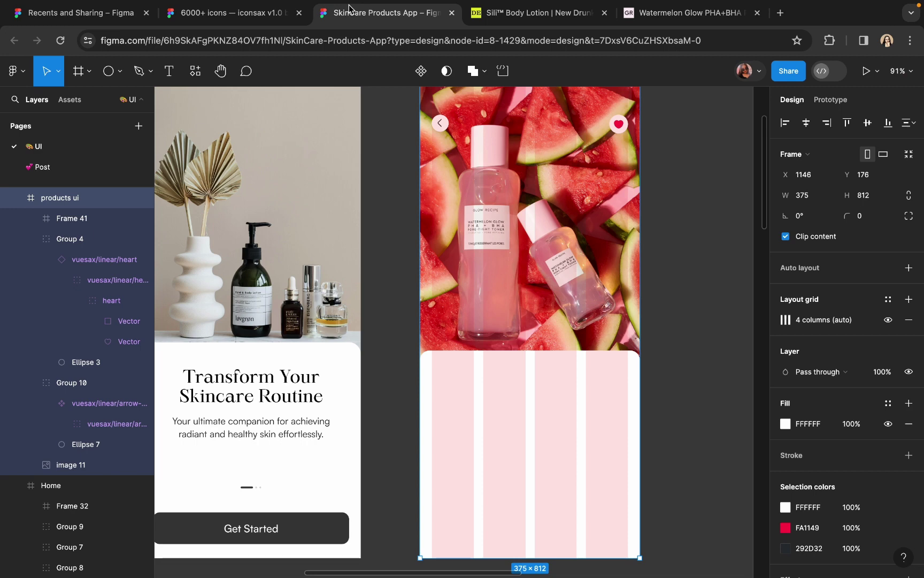
pyautogui.click(169, 71)
pyautogui.scroll(5, 550, 375)
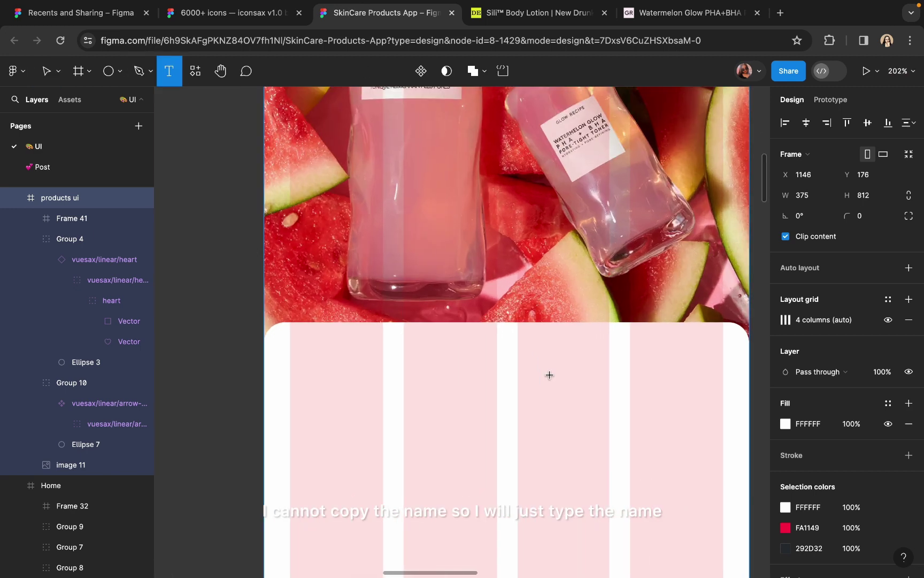
pyautogui.click(301, 364)
pyautogui.write('Wate')
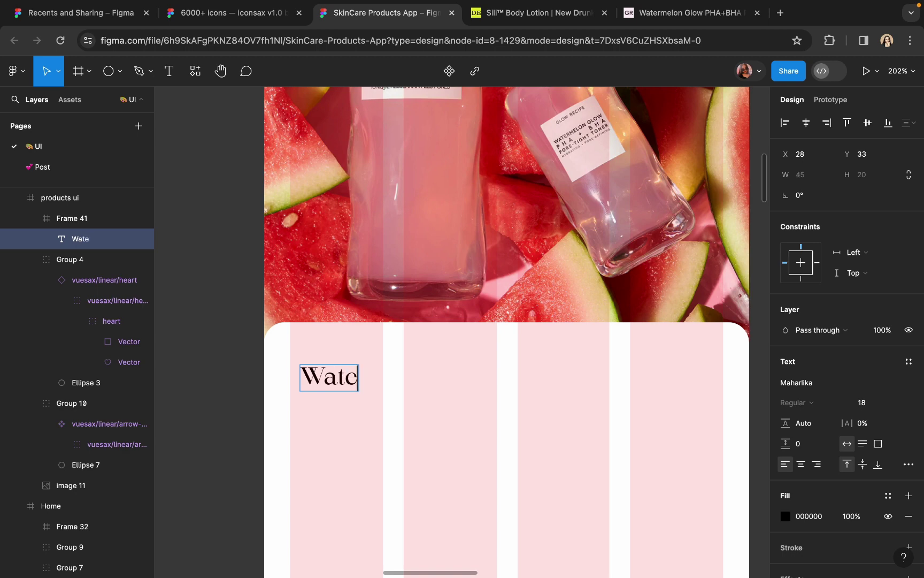
pyautogui.write('rmelon')
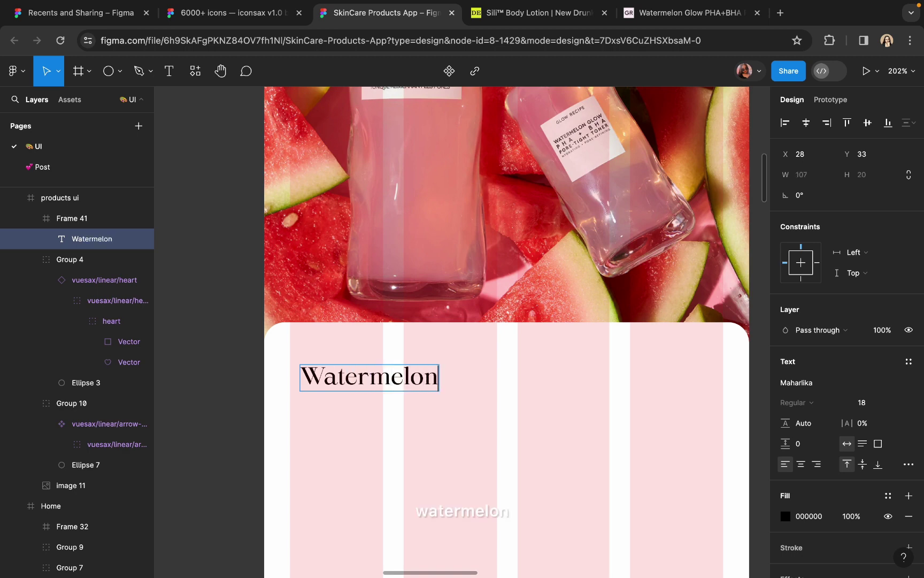
pyautogui.scroll(3, 498, 332)
pyautogui.write('Gkiw')
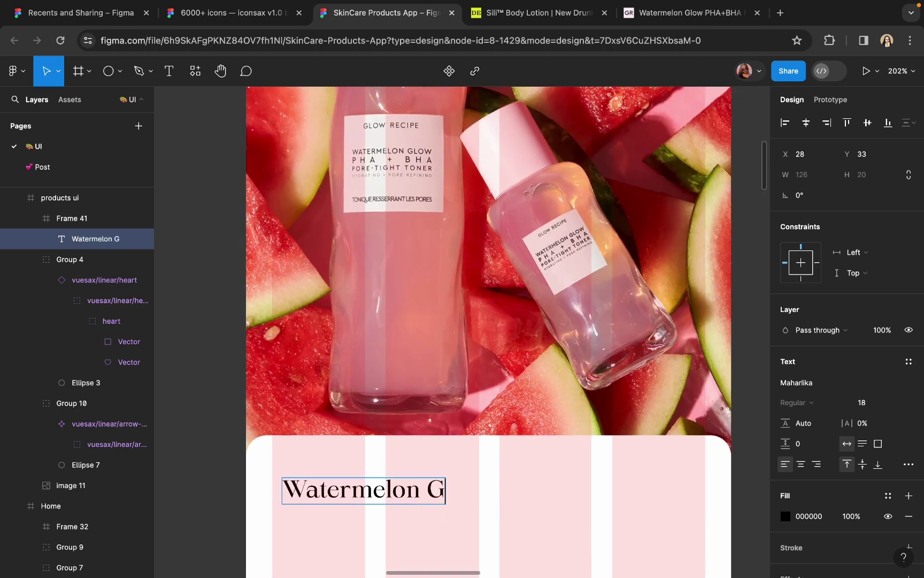
pyautogui.press('BackSpace')
pyautogui.press('BackSpace')
pyautogui.press('BackSpace')
pyautogui.write('low ')
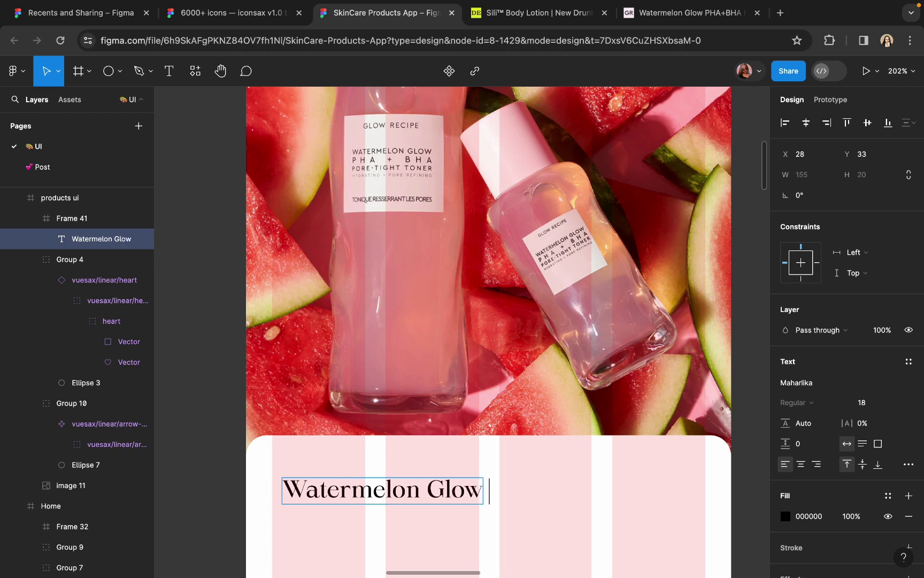
pyautogui.write('PHA ++')
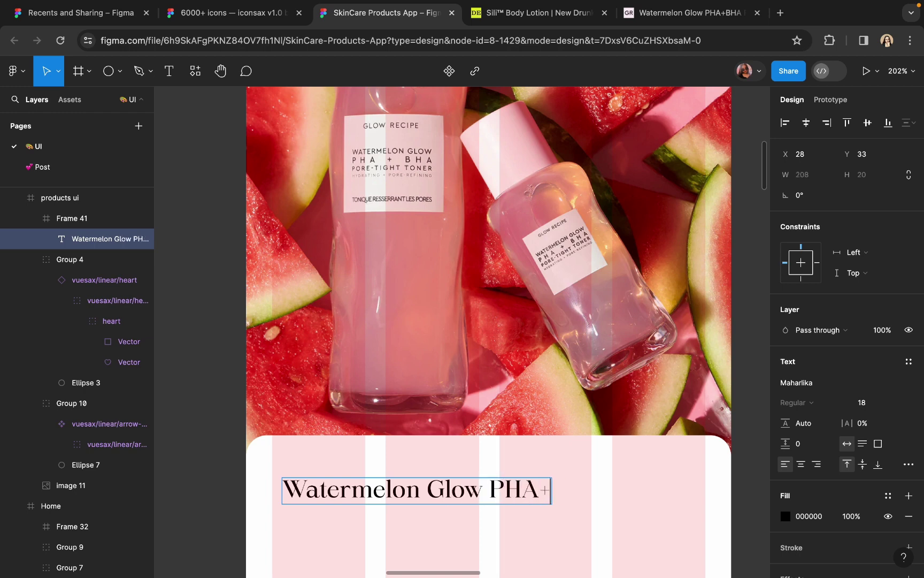
pyautogui.write('b')
pyautogui.press('BackSpace')
pyautogui.write('BHA')
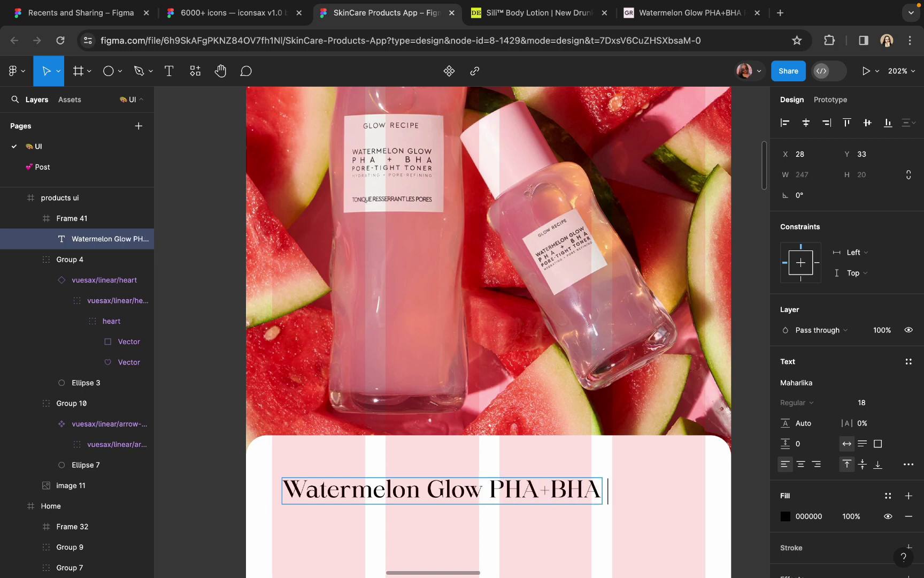
pyautogui.write(' Pore-Tight')
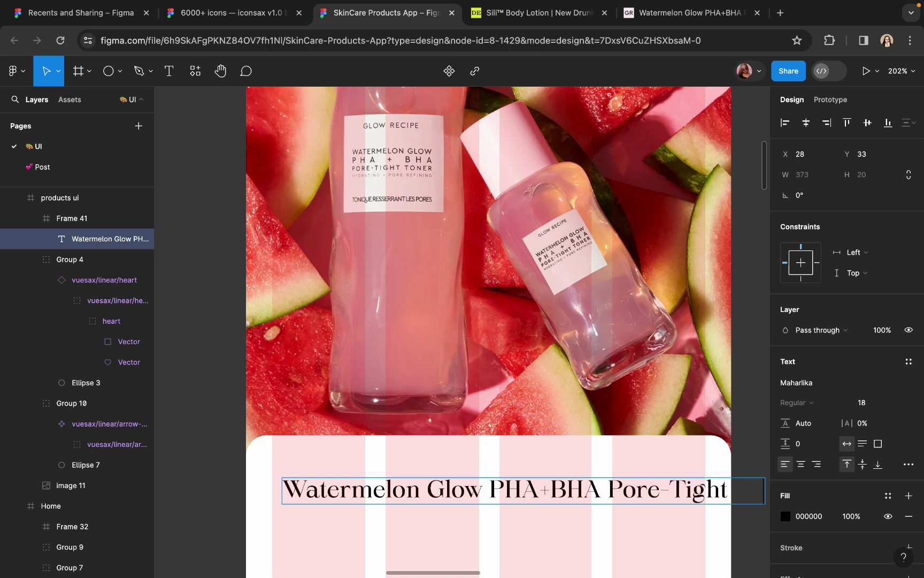
pyautogui.scroll(-5, 279, 403)
pyautogui.scroll(-2, 321, 382)
pyautogui.press('Escape')
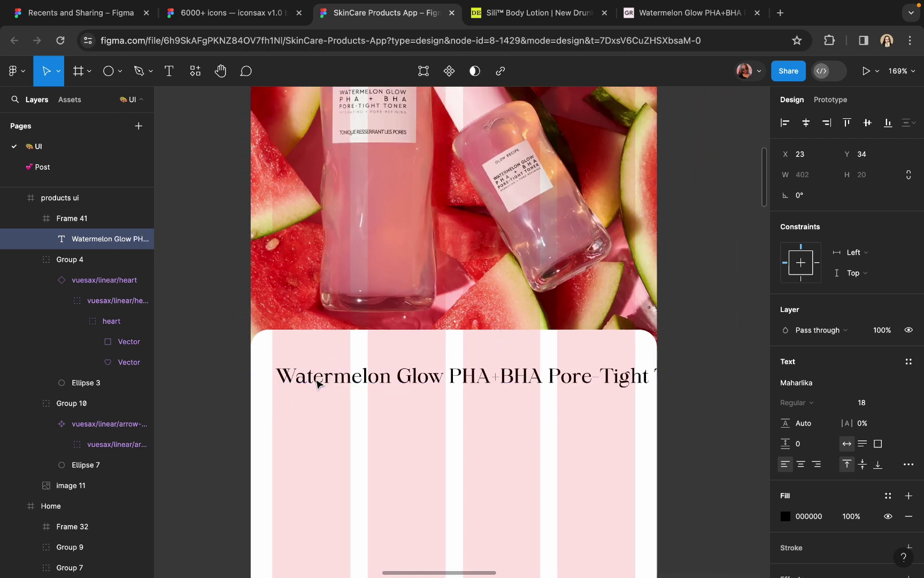
# Step: Align the product name with the first grid column at X 20, Y 39 and narrow it to 254 so it wraps
pyautogui.moveTo(321, 382); pyautogui.dragTo(313, 383)
pyautogui.moveTo(708, 377); pyautogui.dragTo(548, 381)
pyautogui.moveTo(383, 396); pyautogui.dragTo(383, 402)
# Step: Set the product name's line height to 22
pyautogui.click(805, 423)
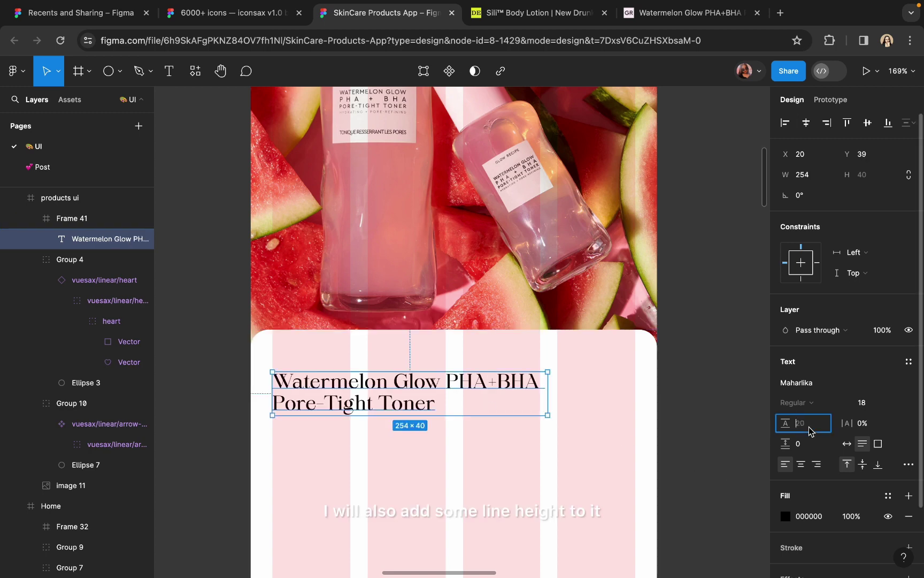
pyautogui.write('22')
pyautogui.press('Return')
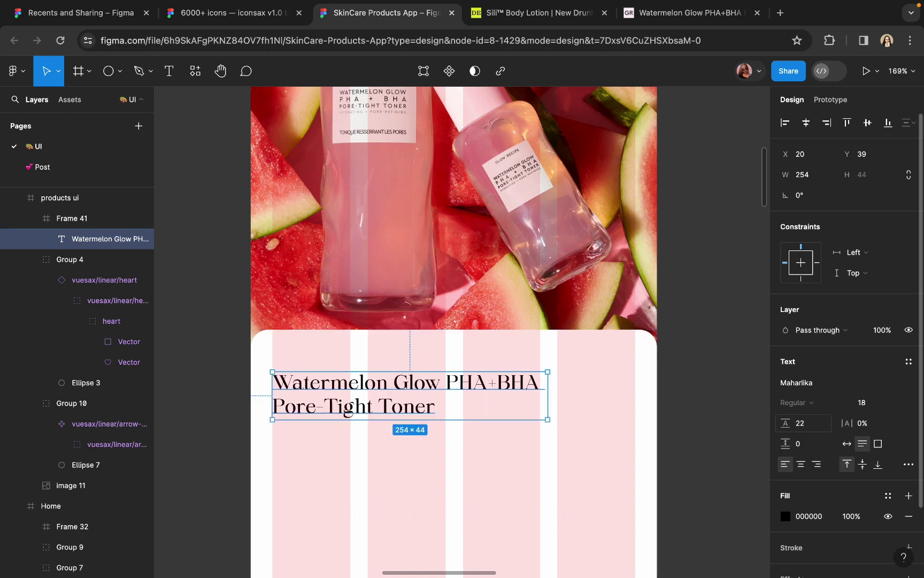
pyautogui.click(718, 365)
# Step: Copy the onboarding description text to X 20, Y 104 below the product name and change its wording to "Glow Recipe"
pyautogui.scroll(-5, 718, 366)
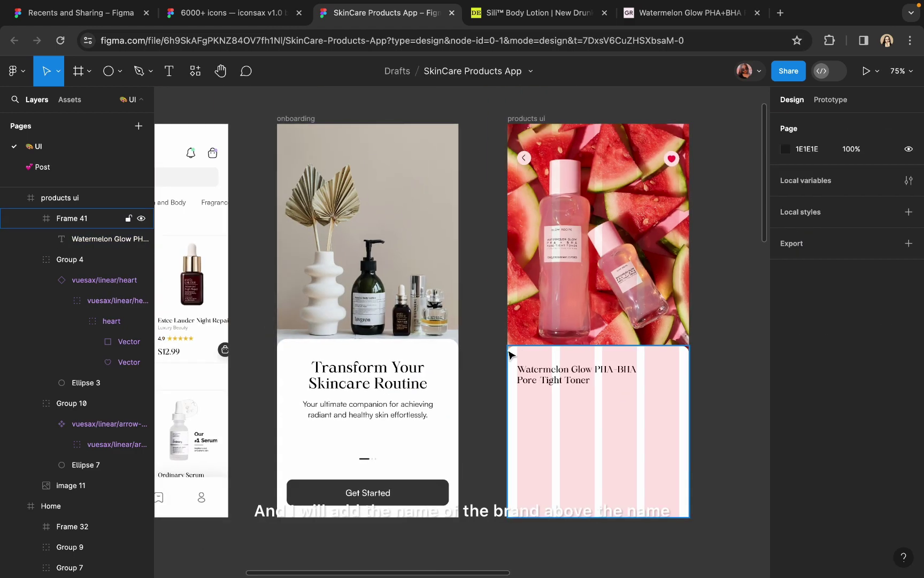
pyautogui.hscroll(-1, 406, 379)
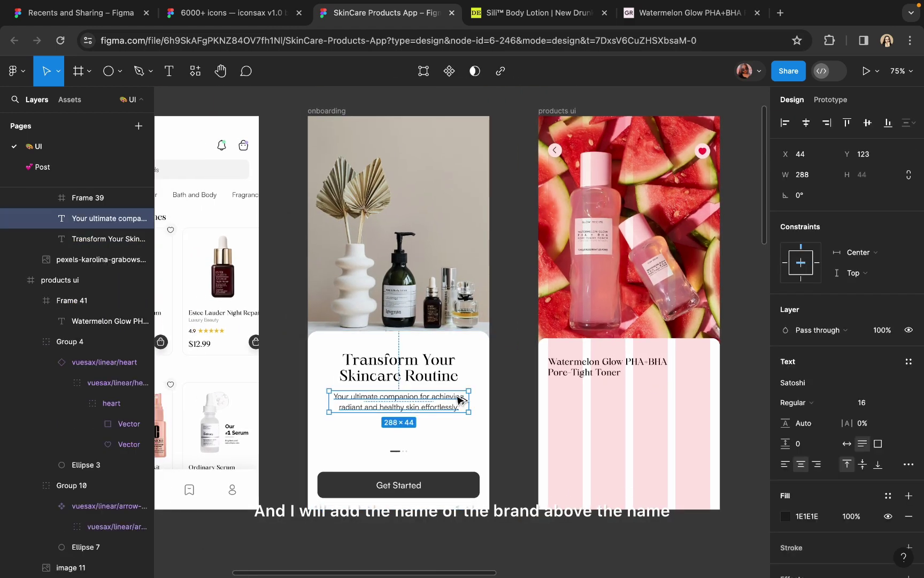
pyautogui.moveTo(461, 400); pyautogui.dragTo(629, 401)
pyautogui.scroll(5, 629, 401)
pyautogui.doubleClick(628, 401)
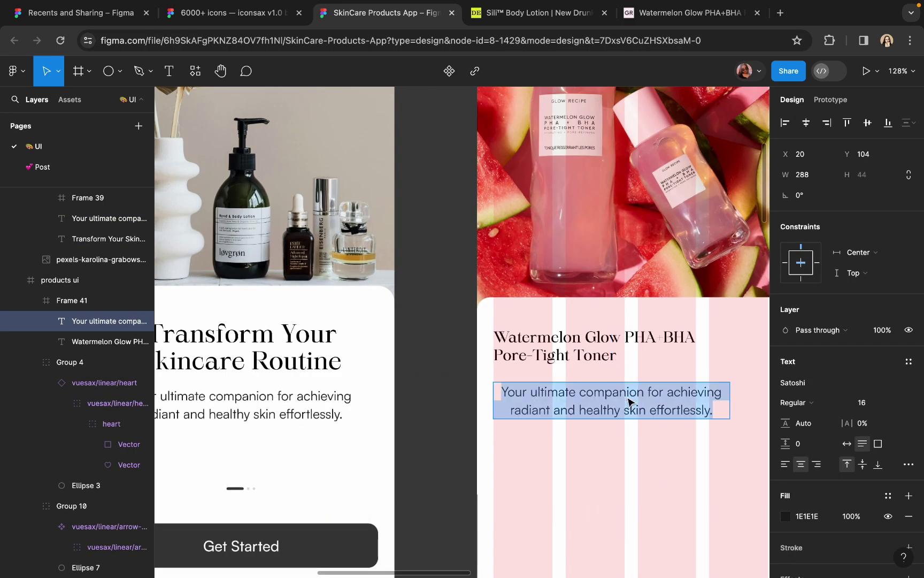
pyautogui.write('Glow Recipe')
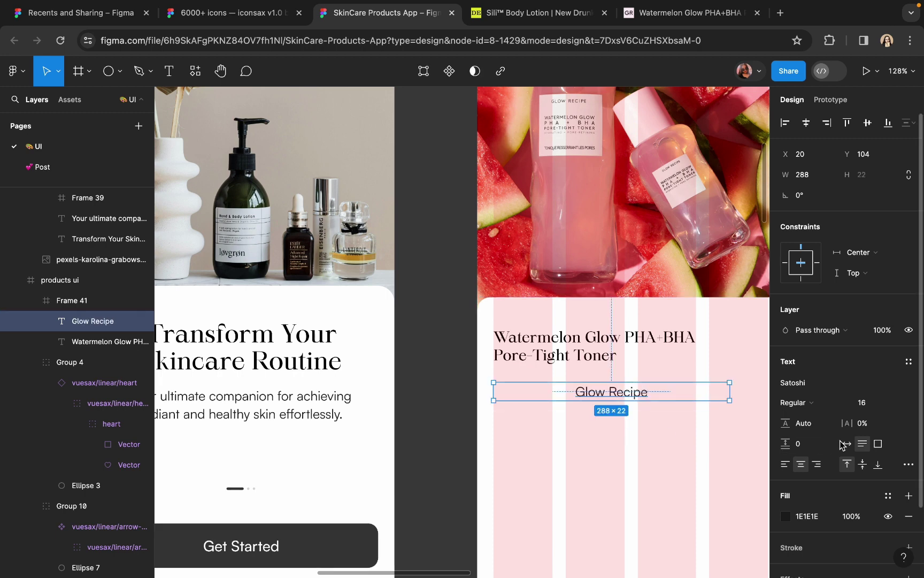
# Step: Set the Glow Recipe text to auto width and its font size to 12
pyautogui.click(846, 444)
pyautogui.scroll(3, 669, 372)
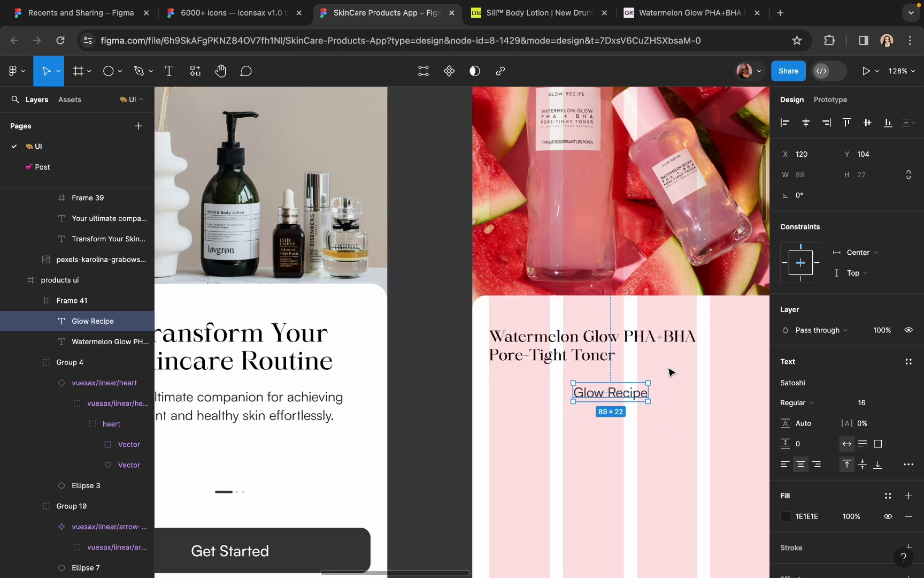
pyautogui.write('12')
pyautogui.press('Return')
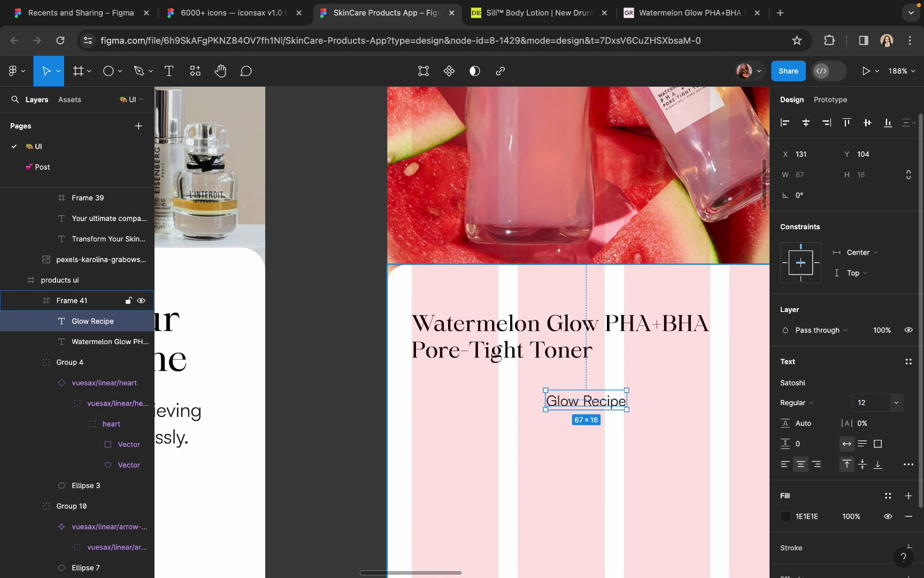
# Step: Place the Glow Recipe text above the product name at X 20, Y 23 and lower the product name to Y 45
pyautogui.moveTo(581, 405); pyautogui.dragTo(459, 304)
pyautogui.click(461, 331)
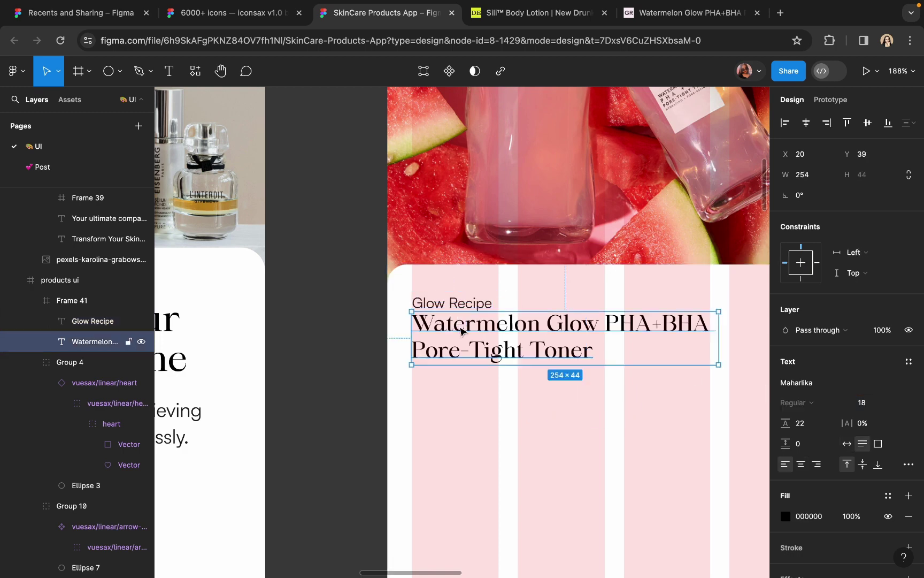
pyautogui.moveTo(463, 344); pyautogui.dragTo(465, 352)
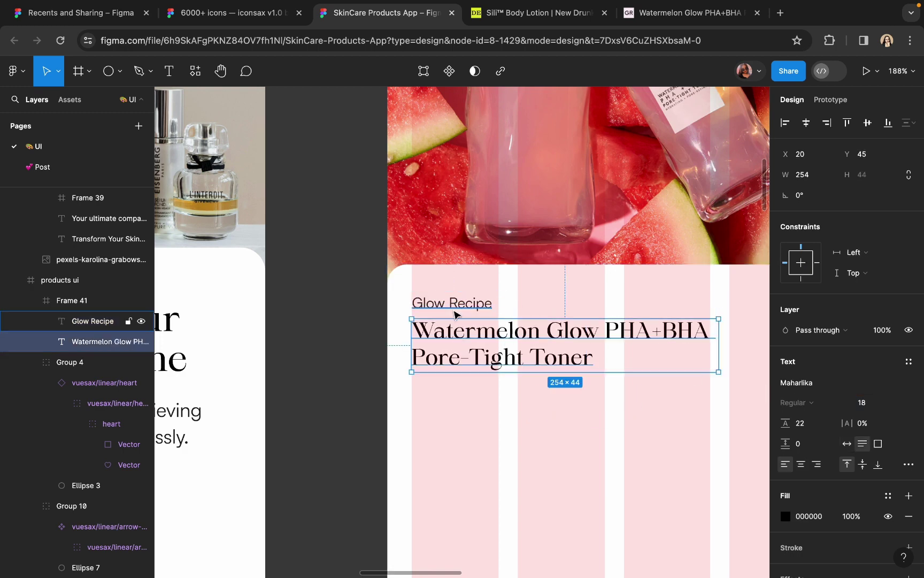
# Step: Try the Medium weight on the Glow Recipe text, return it to Regular and look at its fill colour options
pyautogui.click(113, 321)
pyautogui.click(809, 409)
pyautogui.click(803, 417)
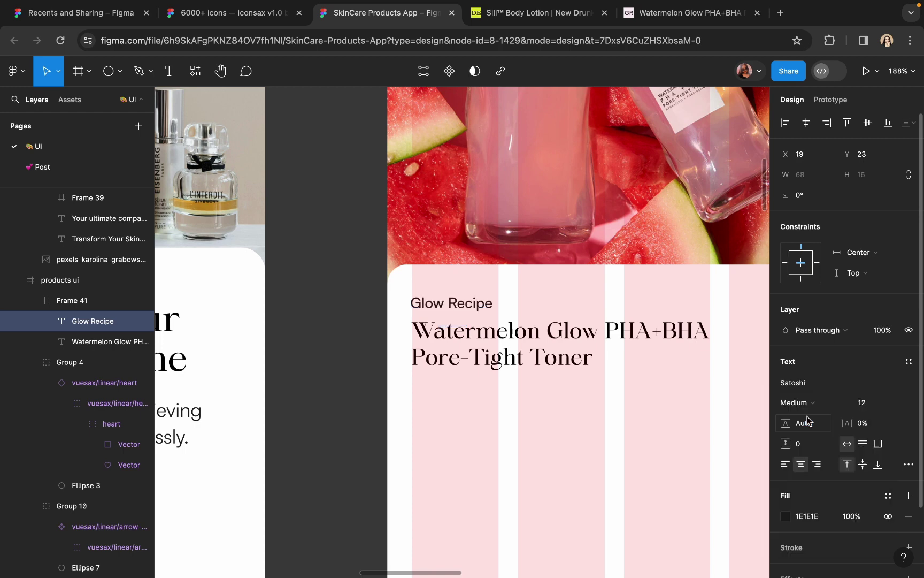
pyautogui.click(797, 404)
pyautogui.click(797, 387)
pyautogui.click(786, 517)
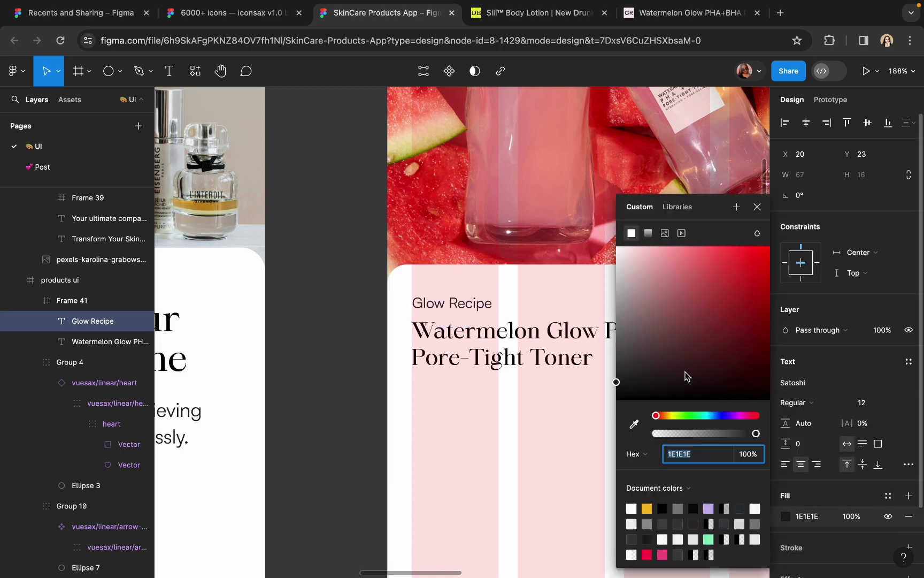
pyautogui.click(542, 426)
pyautogui.scroll(-3, 532, 429)
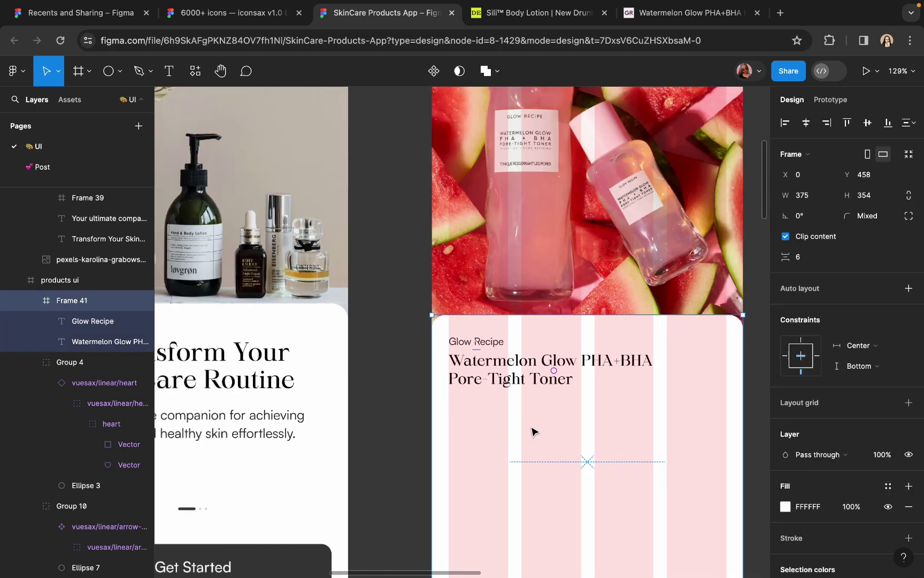
pyautogui.click(404, 392)
pyautogui.click(511, 385)
pyautogui.scroll(-5, 615, 404)
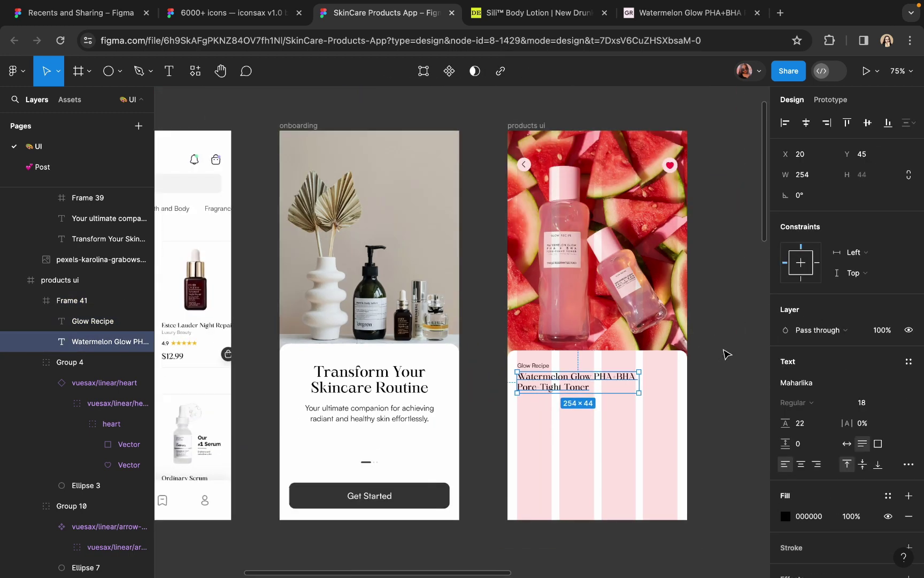
# Step: Set the Watermelon Glow product name's font size to 20 and its line height to 28
pyautogui.click(723, 355)
pyautogui.click(599, 381)
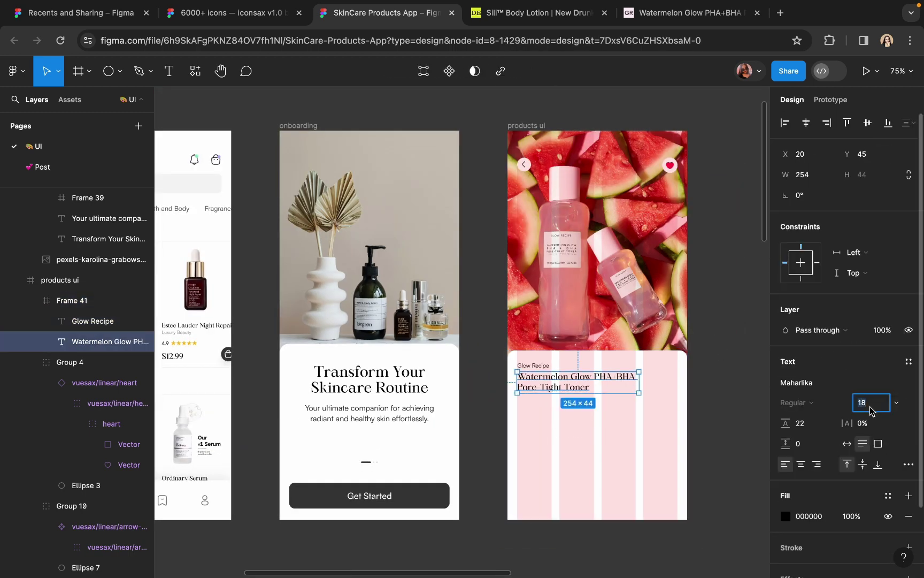
pyautogui.write('20')
pyautogui.press('Return')
pyautogui.scroll(2, 655, 410)
pyautogui.write('2')
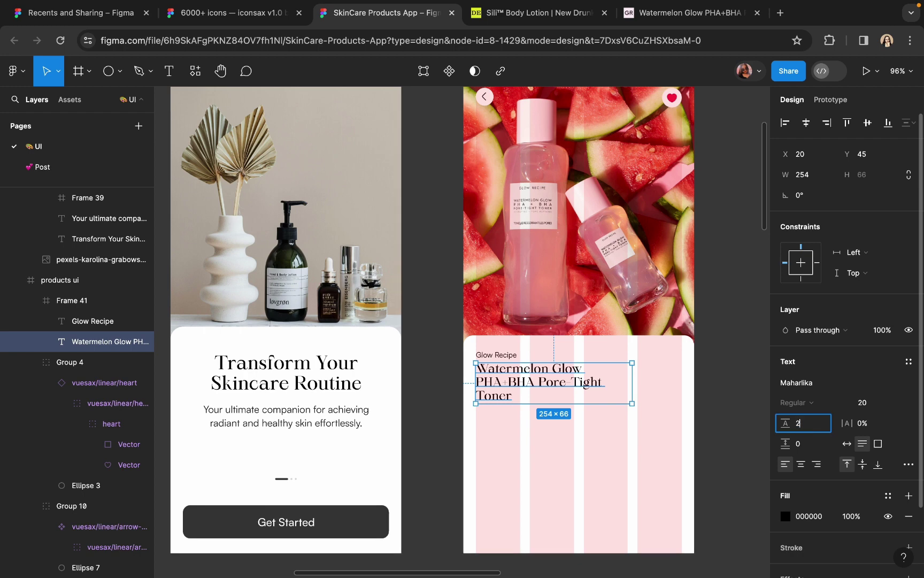
pyautogui.write('4')
pyautogui.press('Return')
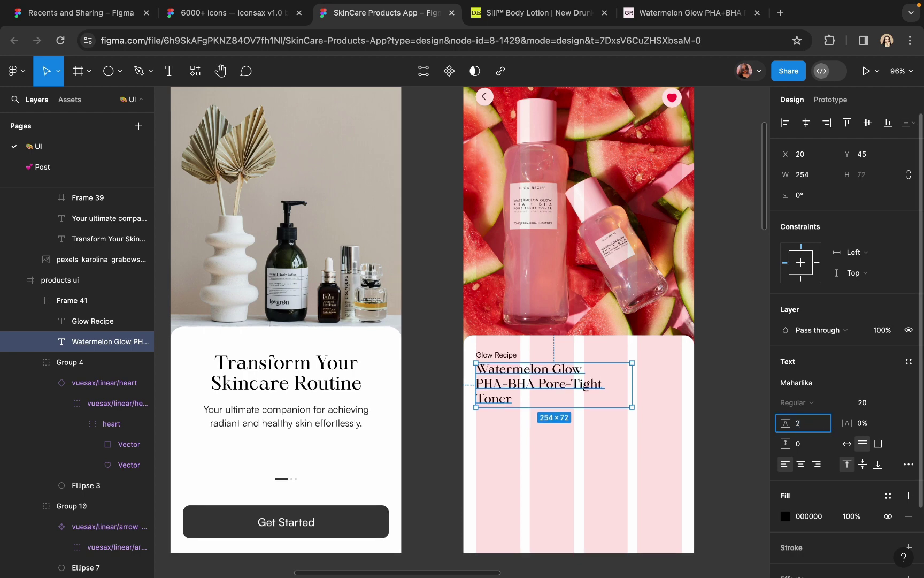
pyautogui.write('8')
pyautogui.press('Return')
# Step: Widen the product name's text box to 320 and tighten its line height for a box height of 52
pyautogui.scroll(3, 715, 410)
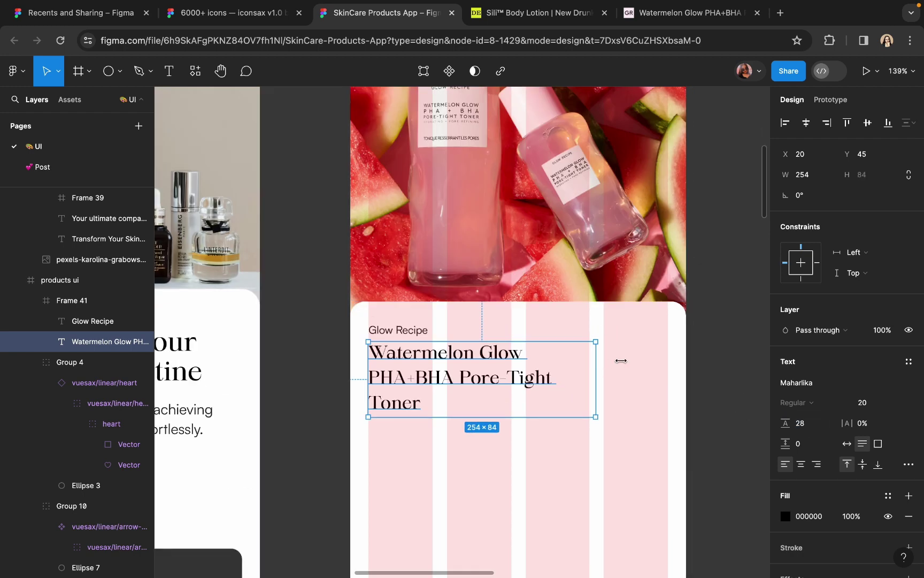
pyautogui.moveTo(620, 360); pyautogui.dragTo(655, 374)
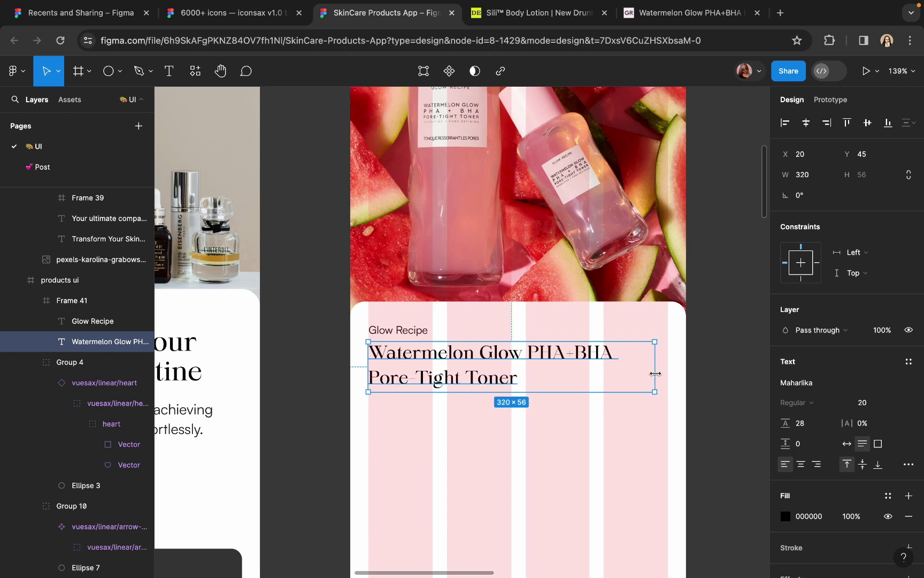
pyautogui.write('8')
pyautogui.press('Return')
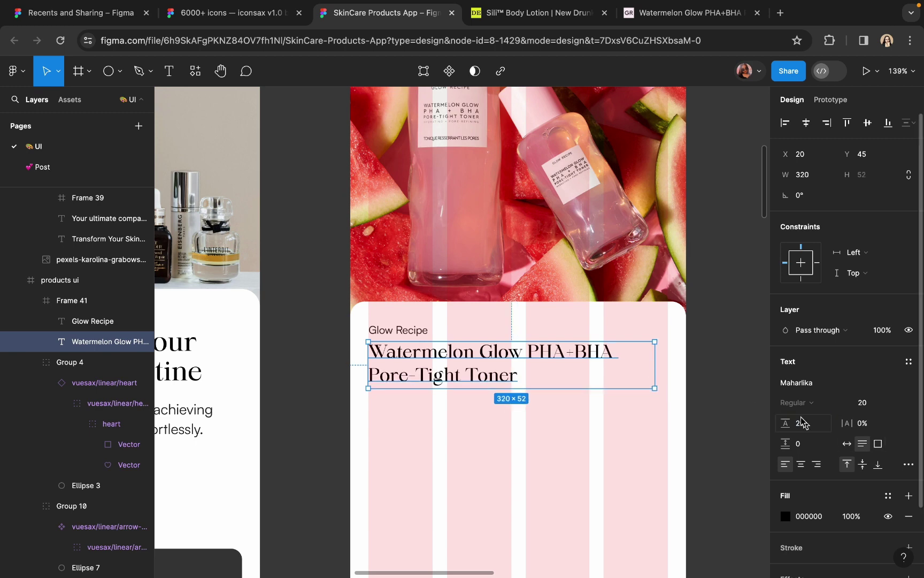
pyautogui.click(745, 386)
# Step: Copy the 4.9 star rating row from the Charlotte's Magic Serum card to X 20, Y 103 below the product name
pyautogui.scroll(-3, 745, 386)
pyautogui.hscroll(-10, 557, 380)
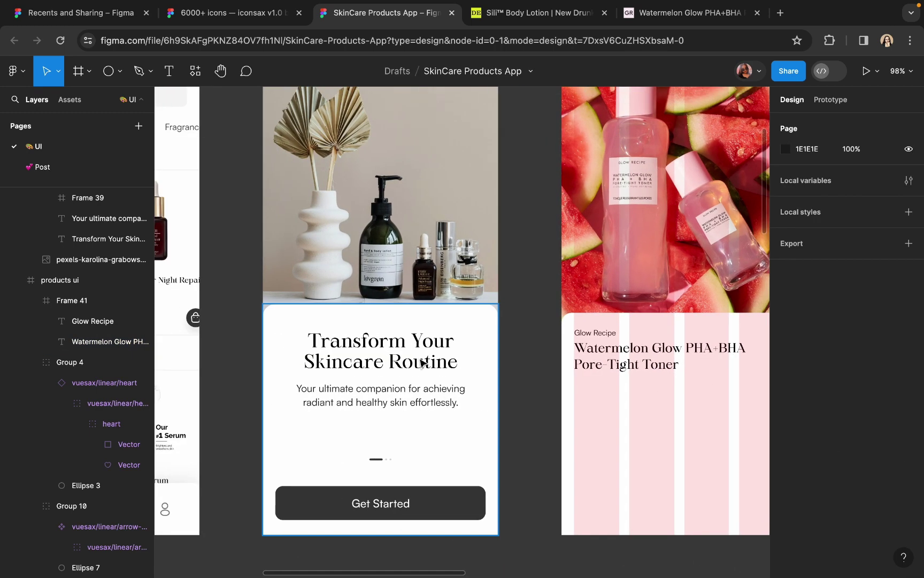
pyautogui.click(309, 295)
pyautogui.scroll(5, 309, 294)
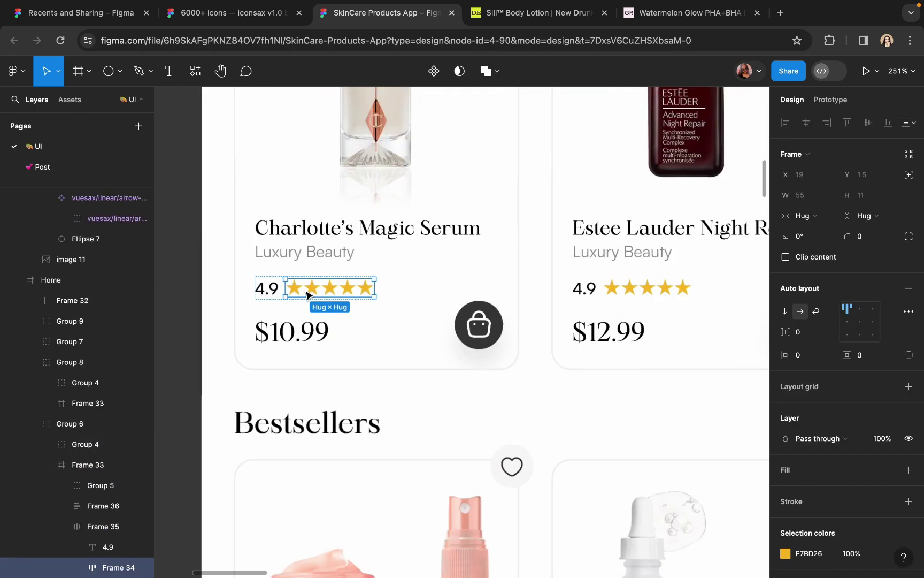
pyautogui.scroll(3, 262, 282)
pyautogui.doubleClick(273, 299)
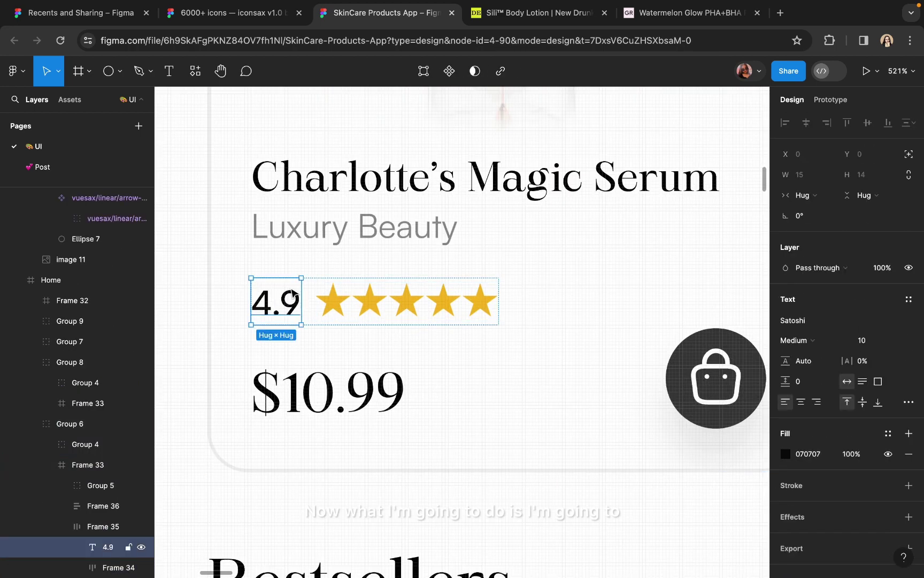
pyautogui.scroll(3, 272, 300)
pyautogui.click(341, 273)
pyautogui.scroll(-5, 345, 276)
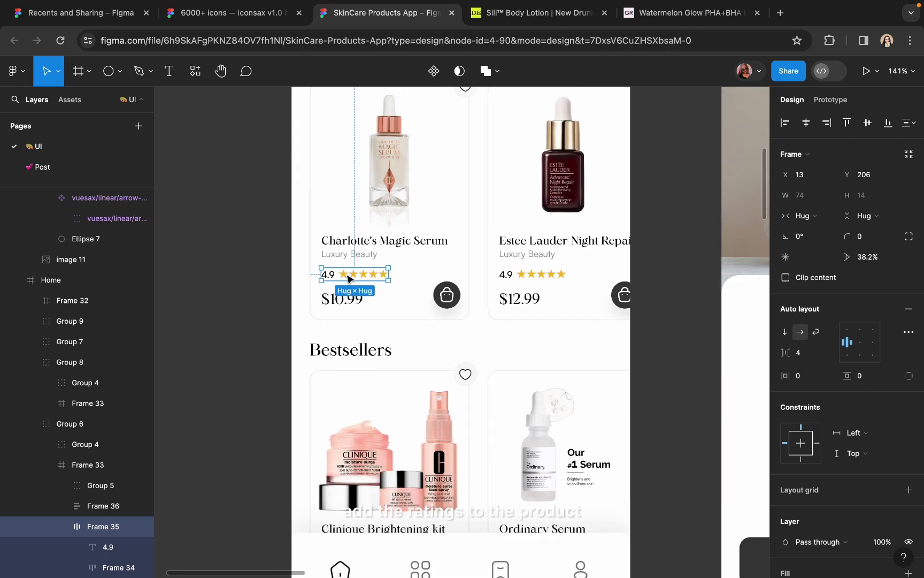
pyautogui.moveTo(352, 276); pyautogui.dragTo(566, 387)
# Step: Set the font size of the copied 4.9 rating number to 12
pyautogui.scroll(5, 566, 387)
pyautogui.doubleClick(518, 390)
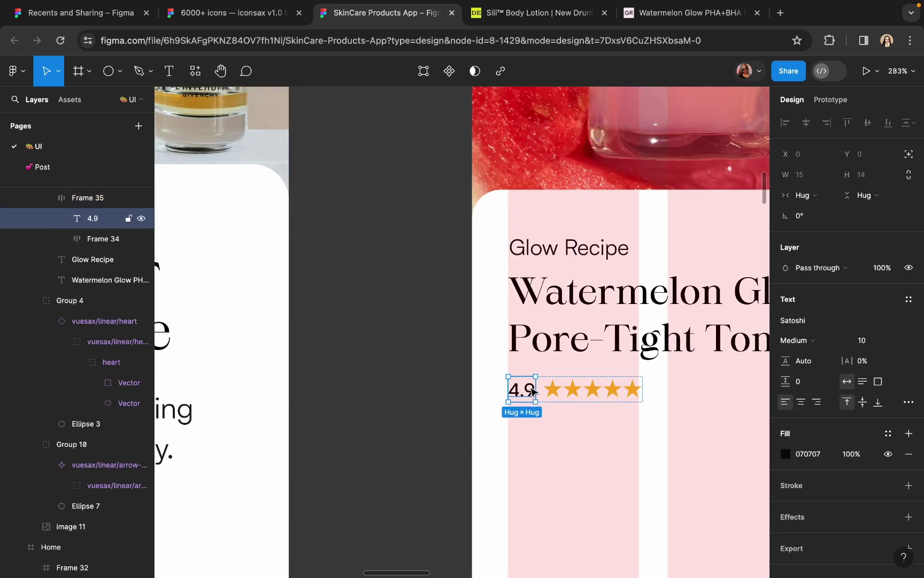
pyautogui.write('12')
pyautogui.press('Return')
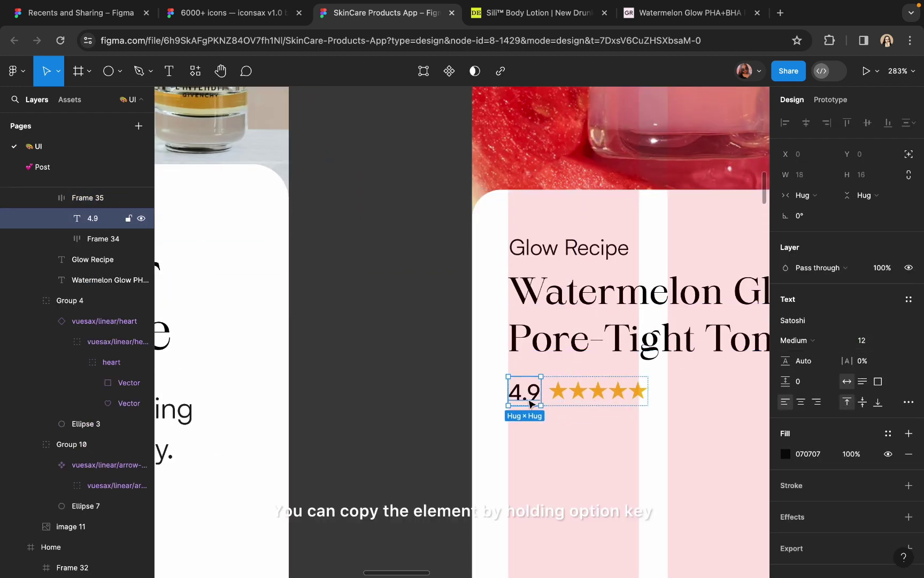
# Step: Scale the five-star frame beside the 4.9 rating up proportionally to about 67.5 × 13.5
pyautogui.scroll(3, 531, 404)
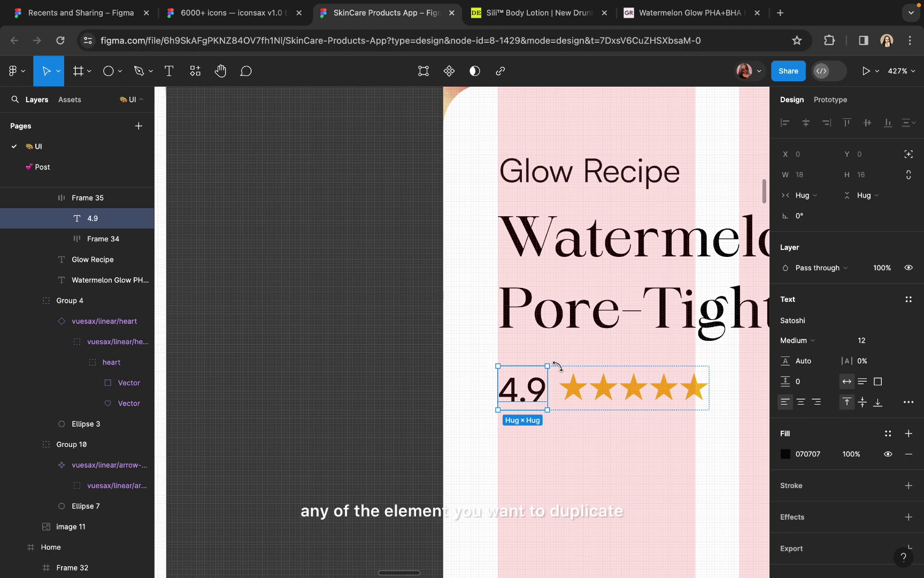
pyautogui.click(572, 386)
pyautogui.hscroll(5, 589, 407)
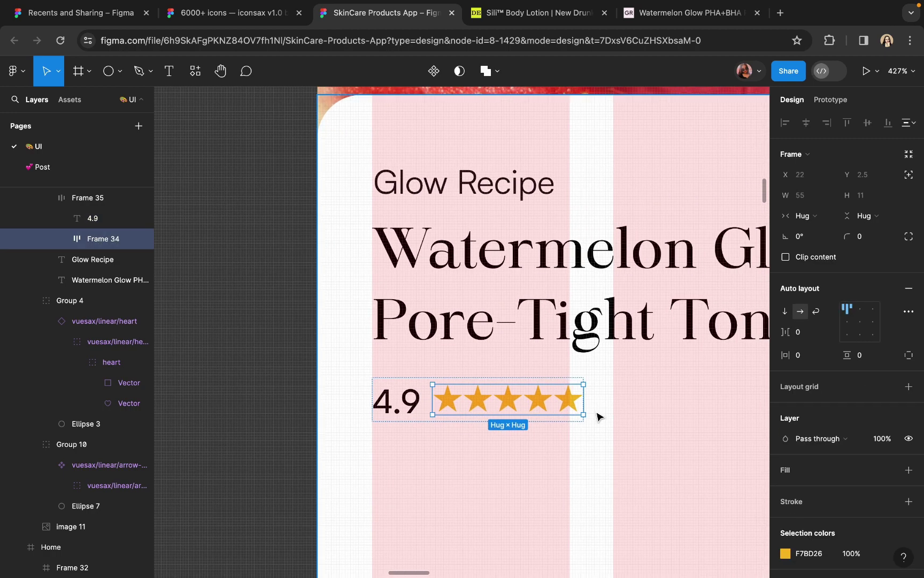
pyautogui.press('k')
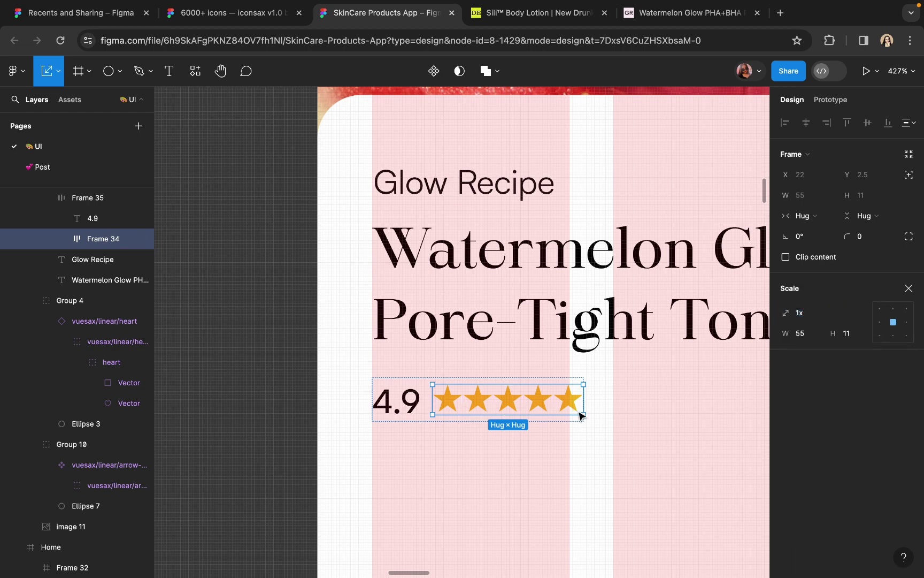
pyautogui.moveTo(583, 415); pyautogui.dragTo(592, 424)
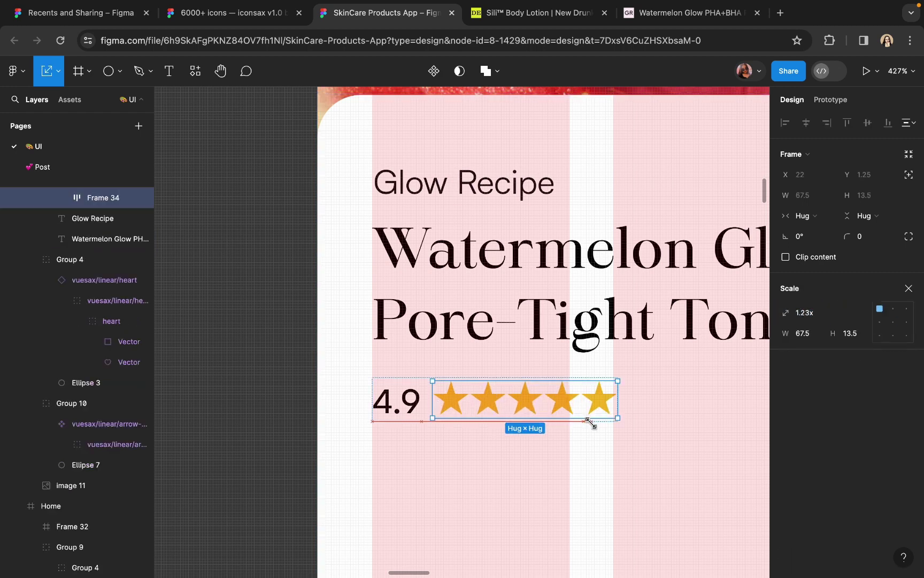
pyautogui.scroll(2, 447, 413)
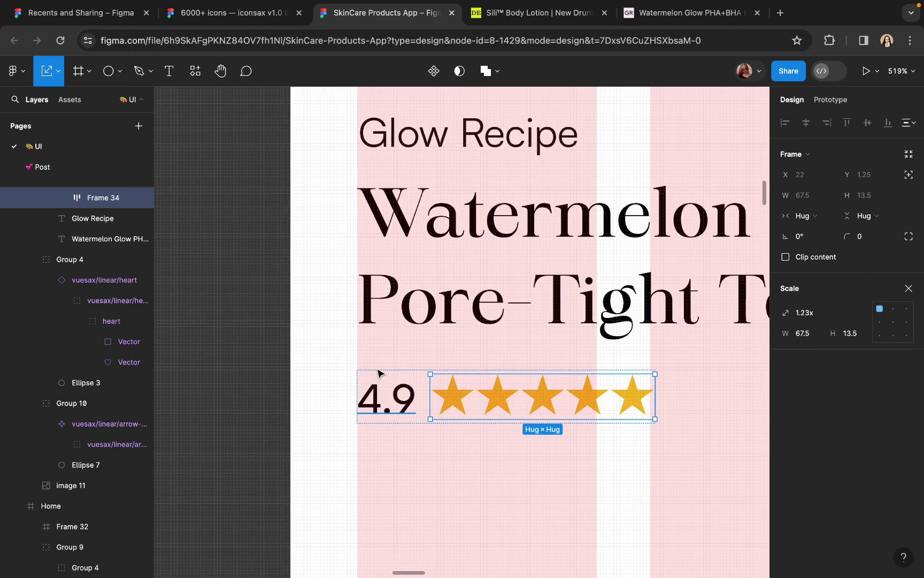
pyautogui.scroll(-5, 378, 369)
pyautogui.click(262, 365)
pyautogui.scroll(-1, 263, 366)
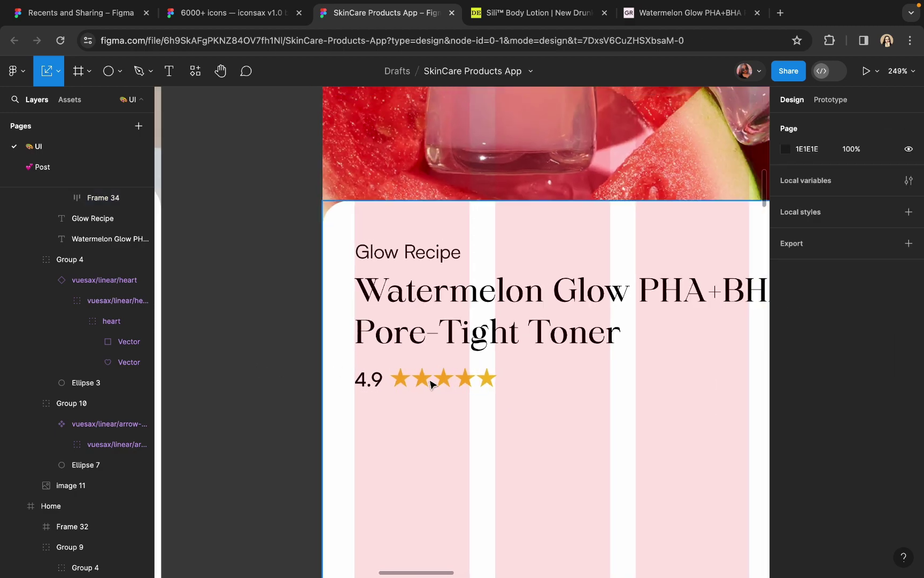
# Step: Nudge the whole rating row down a few pixels to widen the gap below the product name
pyautogui.click(426, 377)
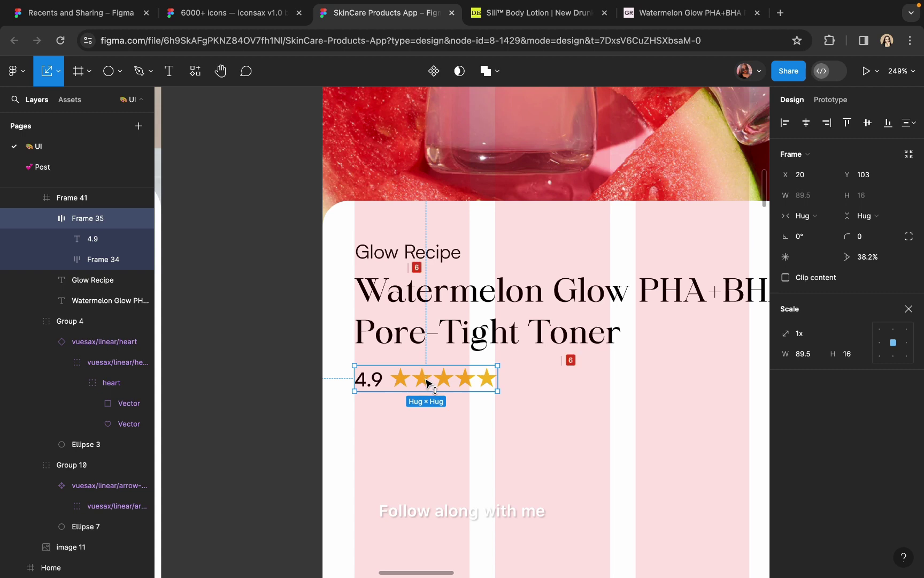
pyautogui.press('Down')
pyautogui.press('Down')
pyautogui.press('Down')
pyautogui.press('Down')
# Step: Copy the Glow Recipe text beside the rating stars at Y 105 and change its wording to "(1.1k reviews)"
pyautogui.click(427, 261)
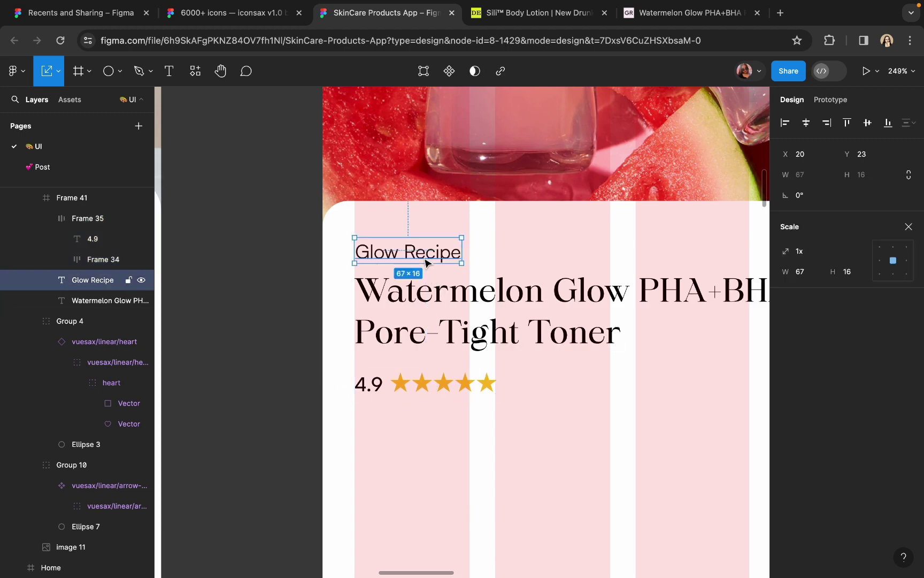
pyautogui.moveTo(428, 262); pyautogui.dragTo(584, 392)
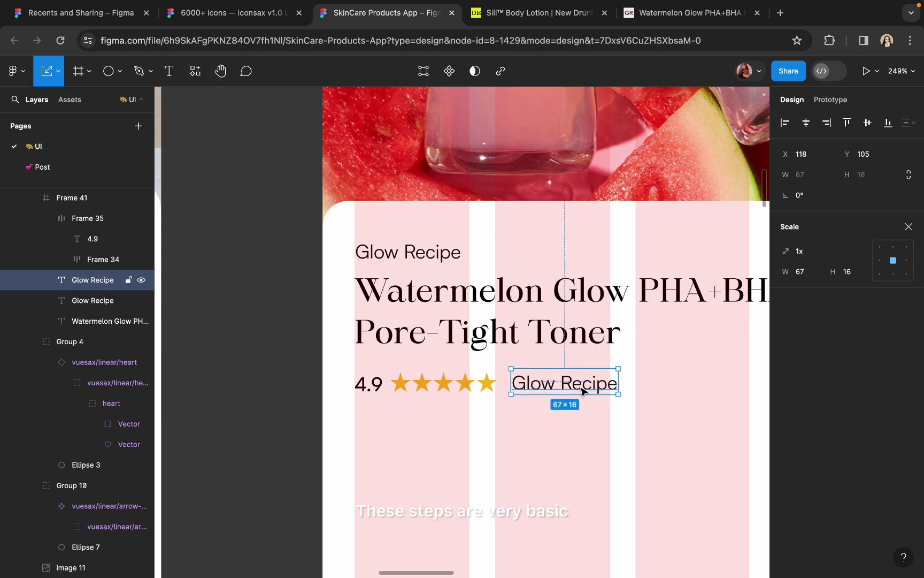
pyautogui.doubleClick(581, 387)
pyautogui.write('(1.')
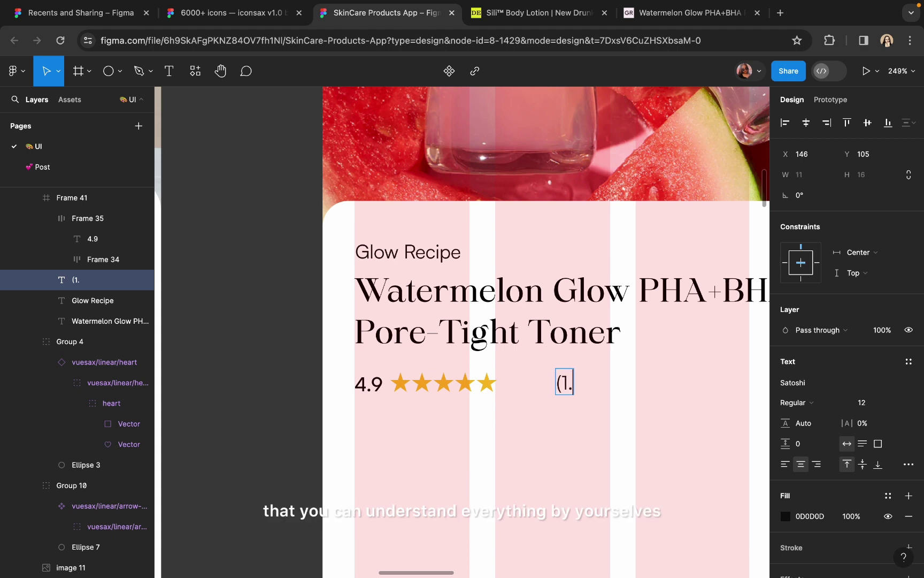
pyautogui.write('1k reviews')
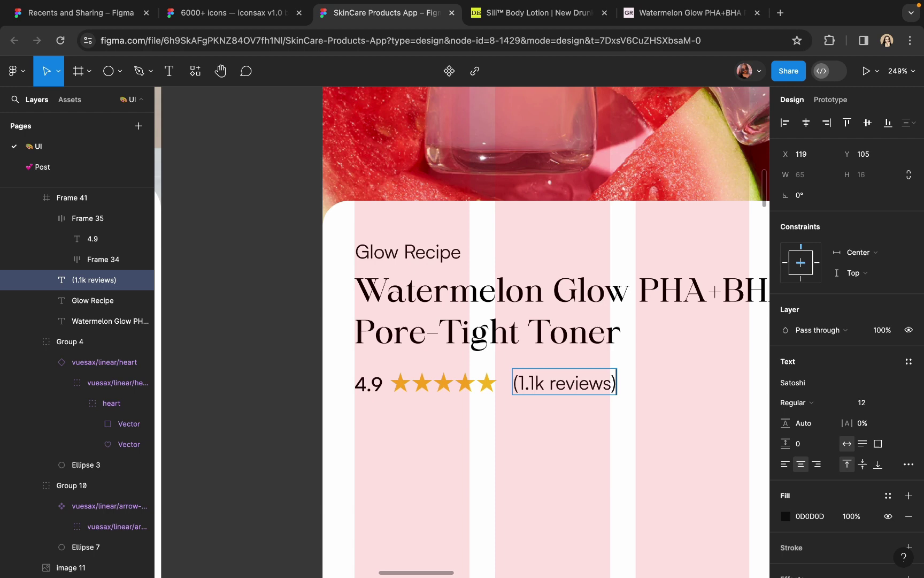
pyautogui.press('Escape')
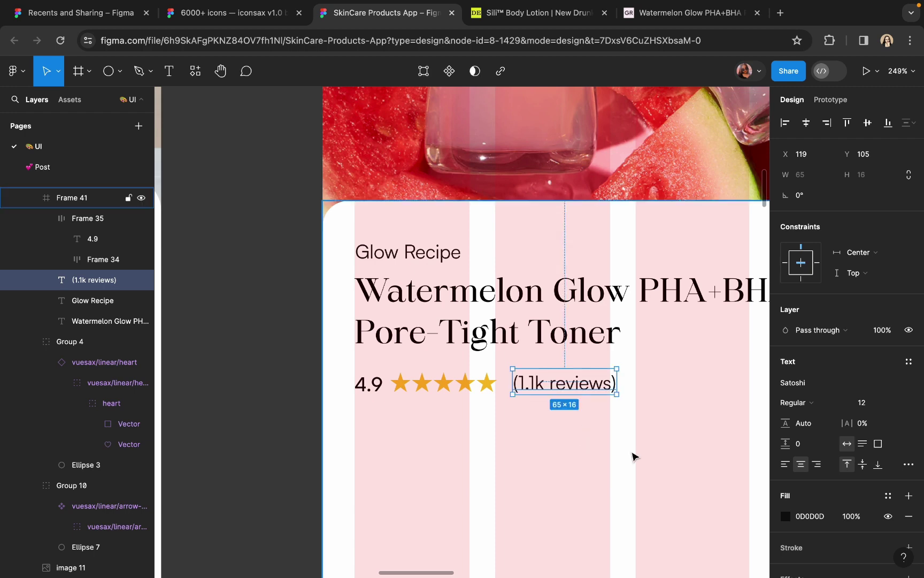
# Step: Set the reviews text's fill to grey 646464 and combine it with the rating row in a horizontal auto layout
pyautogui.click(785, 515)
pyautogui.click(649, 345)
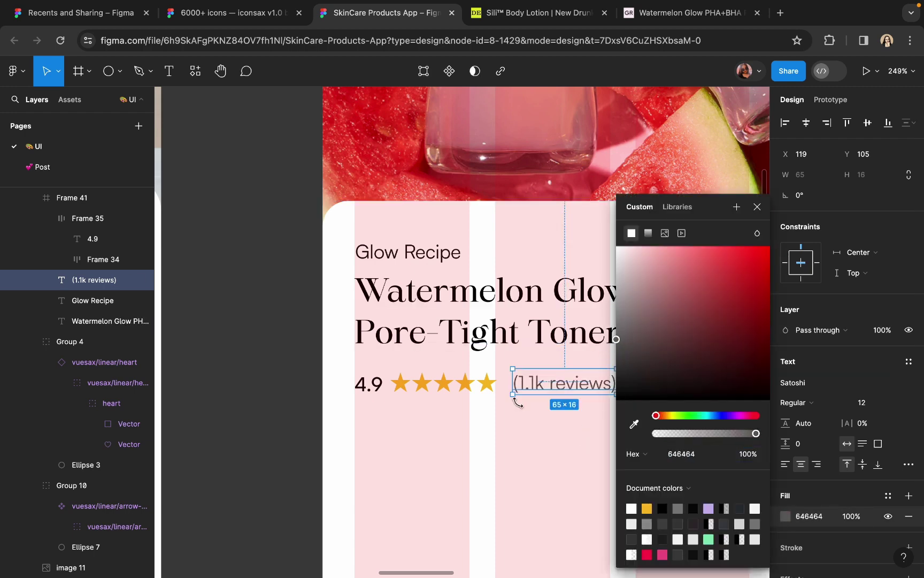
pyautogui.scroll(3, 551, 381)
pyautogui.keyDown('shift'); pyautogui.click(420, 379); pyautogui.keyUp('shift')
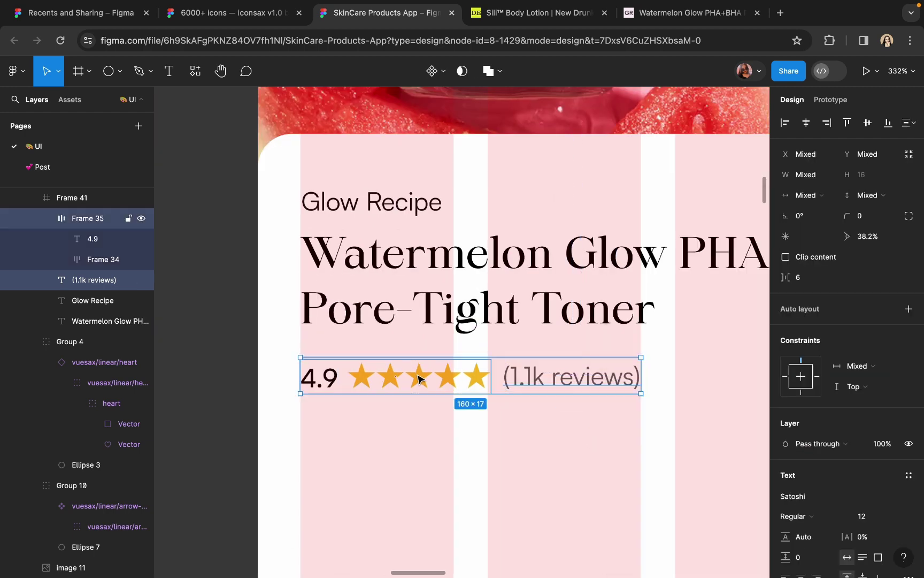
pyautogui.hotkey('shift', 'a')
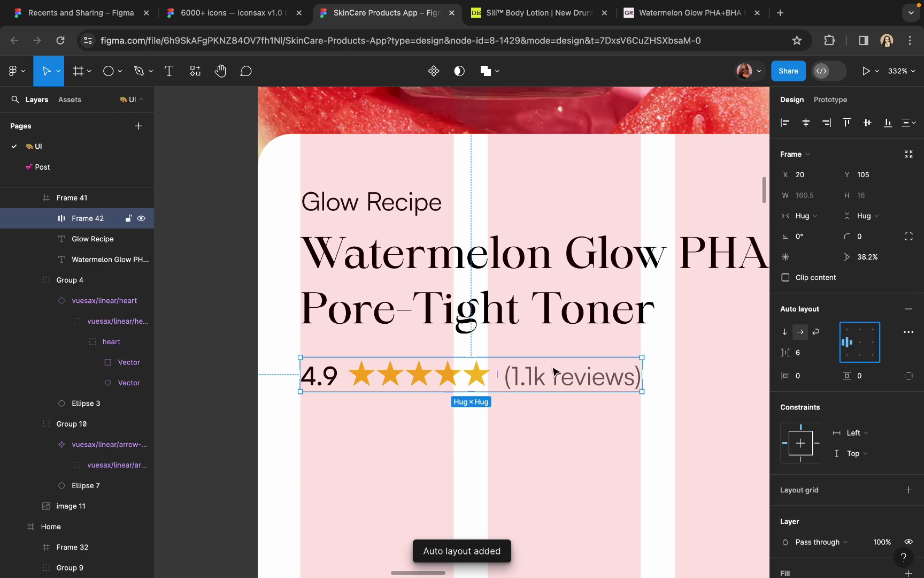
pyautogui.click(233, 326)
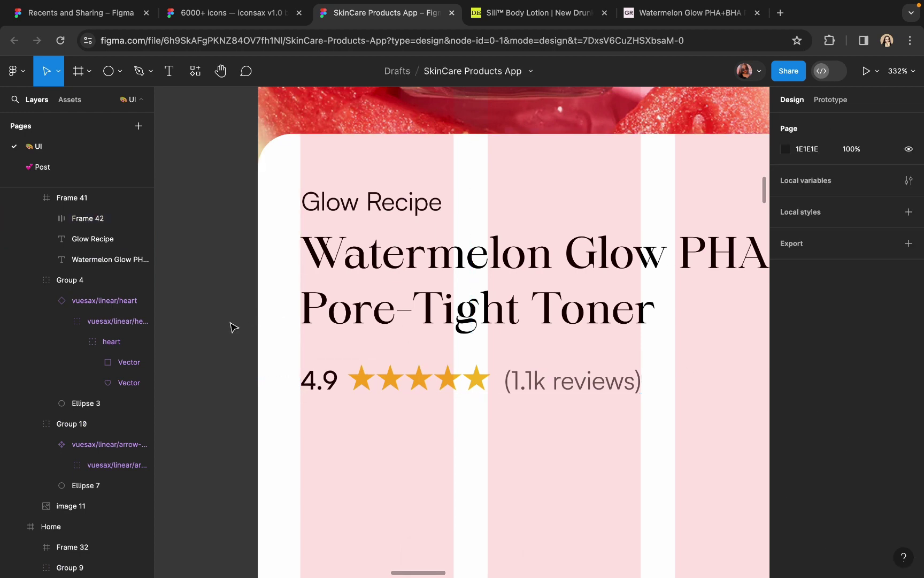
pyautogui.scroll(-5, 234, 327)
pyautogui.scroll(-4, 234, 327)
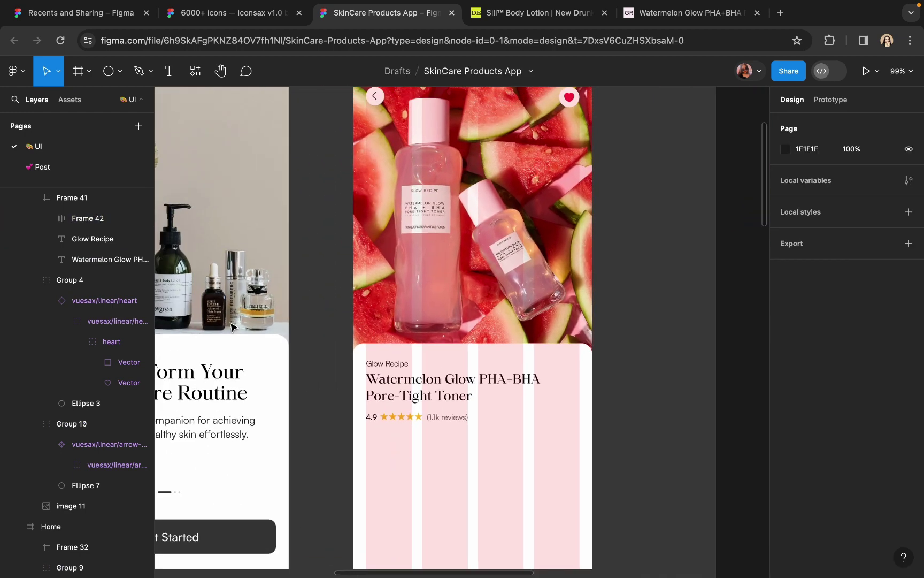
# Step: Scale the nested frame holding the 4.9 rating and stars up to about 92.5 × 17
pyautogui.scroll(5, 428, 448)
pyautogui.click(356, 388)
pyautogui.doubleClick(343, 384)
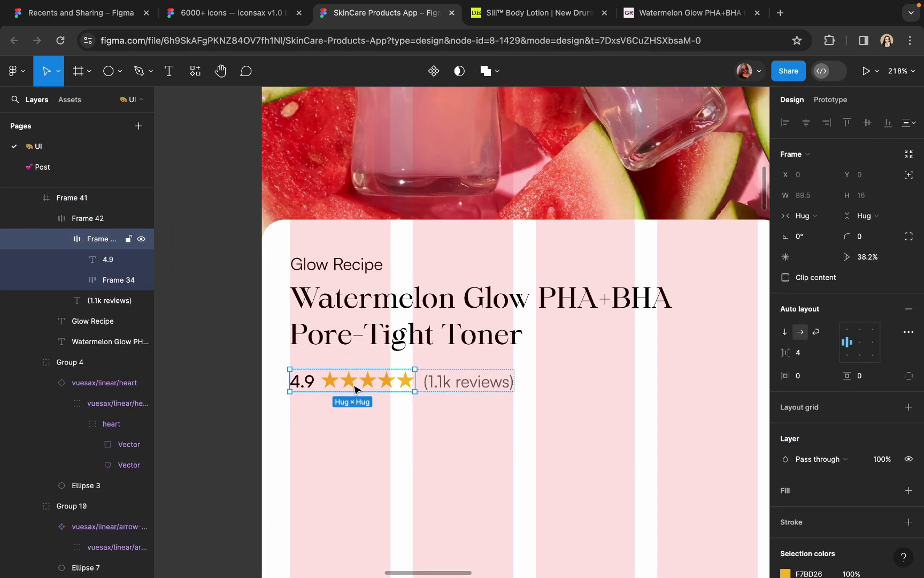
pyautogui.scroll(3, 356, 389)
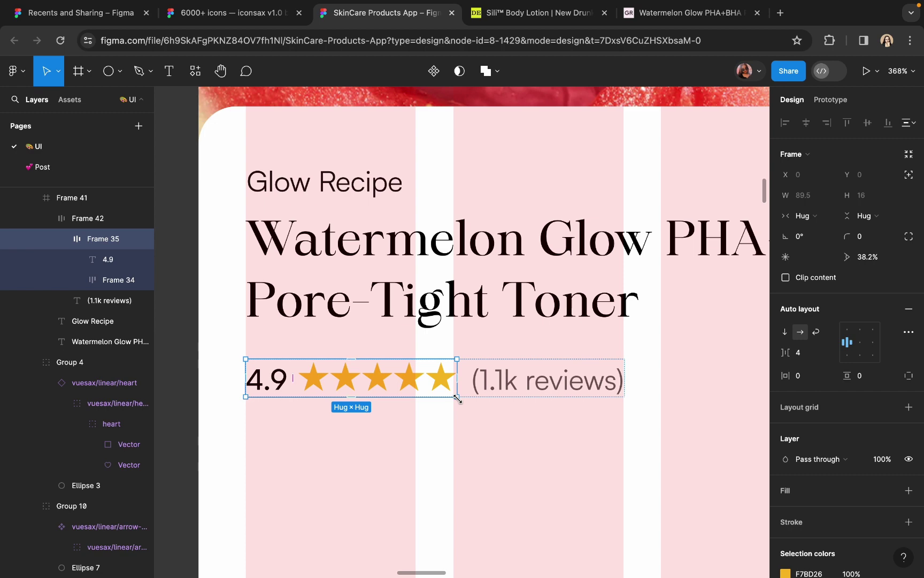
pyautogui.press('k')
pyautogui.moveTo(456, 385); pyautogui.dragTo(462, 385)
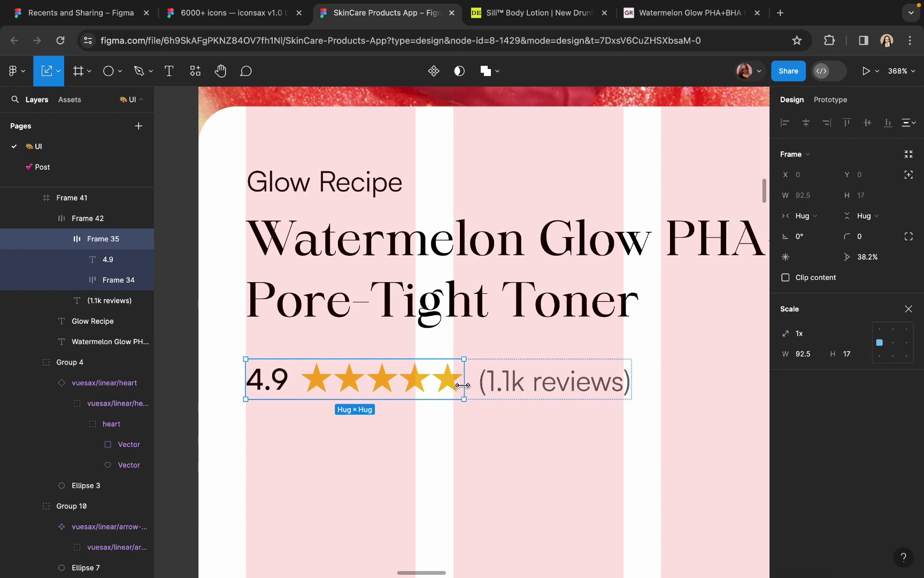
pyautogui.click(440, 427)
pyautogui.scroll(-10, 440, 427)
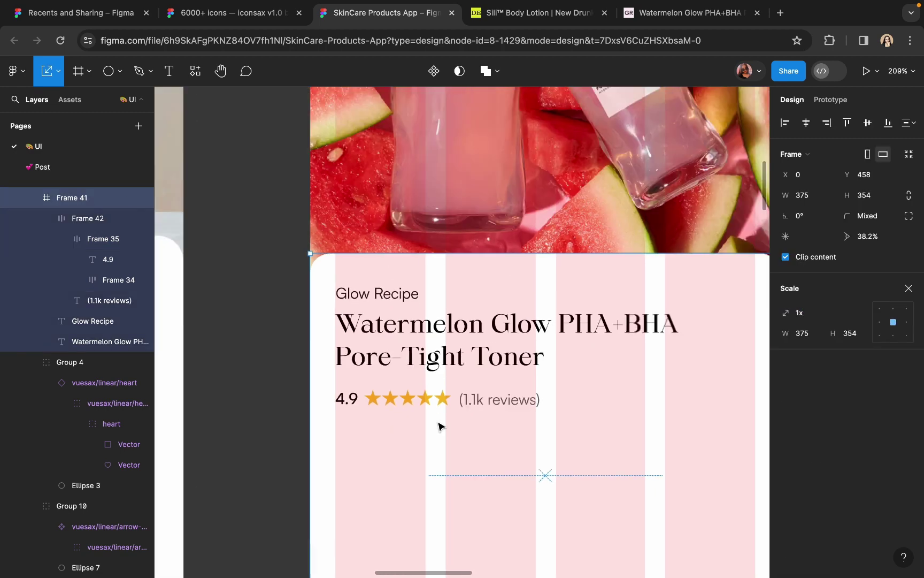
pyautogui.press('Escape')
# Step: Copy the $10.99 price text from a product card on the home screen to below the rating row of the details panel
pyautogui.hscroll(-5, 444, 327)
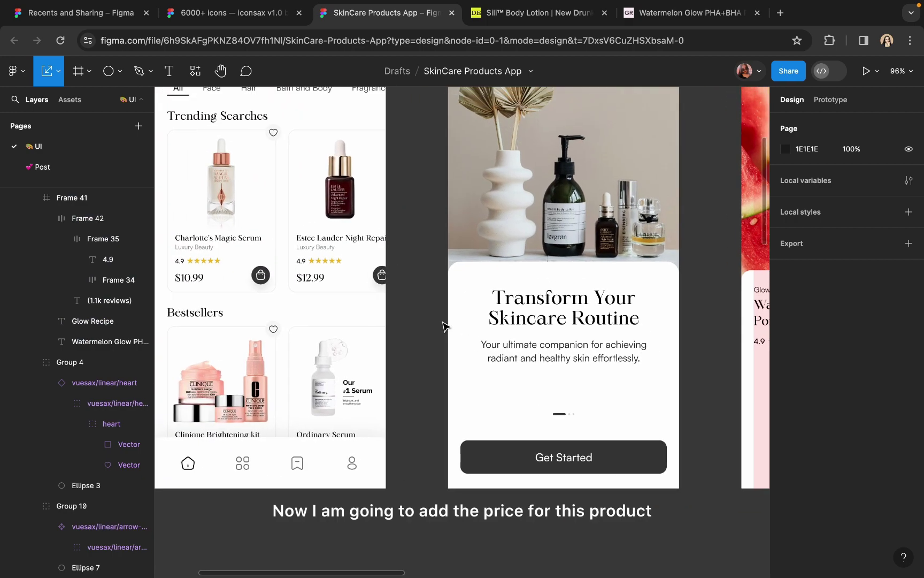
pyautogui.click(194, 280)
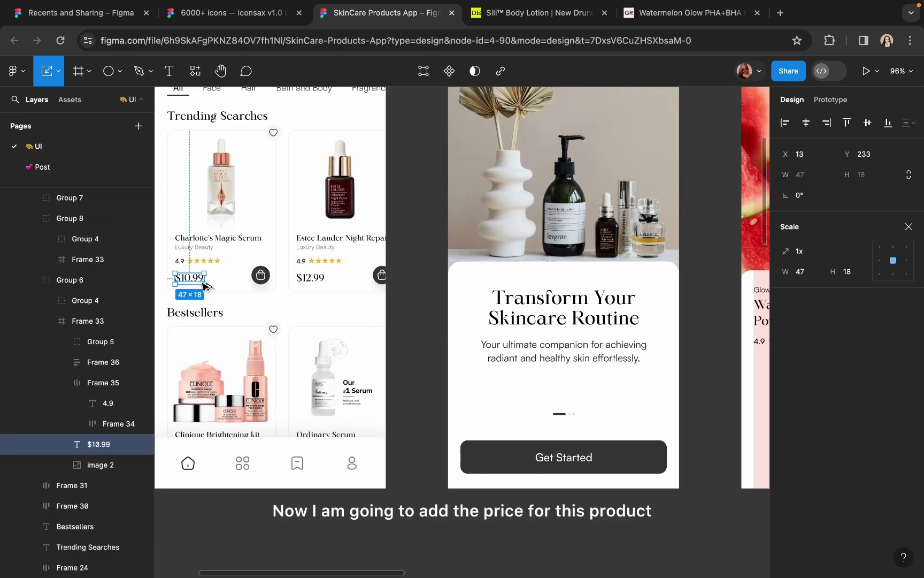
pyautogui.moveTo(205, 286); pyautogui.dragTo(532, 368)
pyautogui.hscroll(5, 486, 423)
# Step: Look up the toner's price on the Glow Recipe product page and change the copied price text to "$35.00"
pyautogui.click(657, 16)
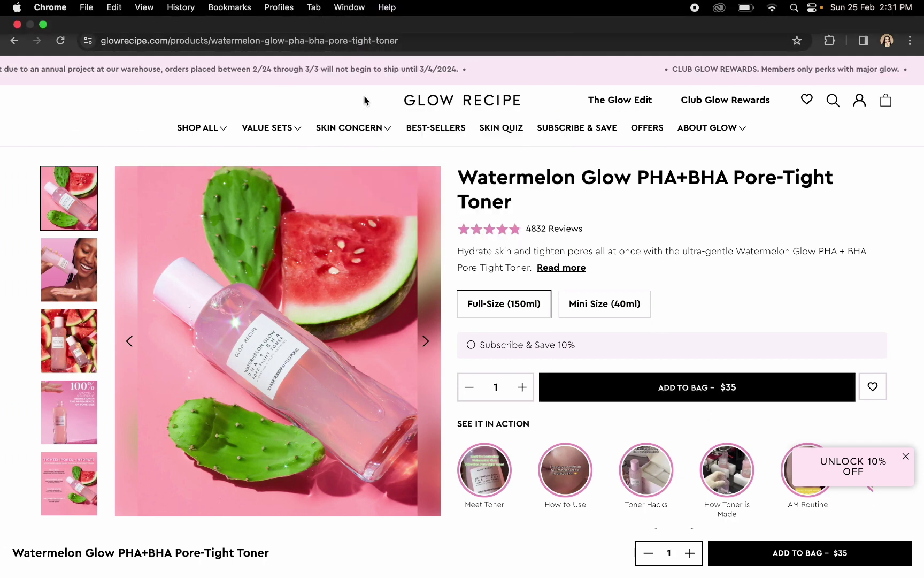
pyautogui.click(396, 13)
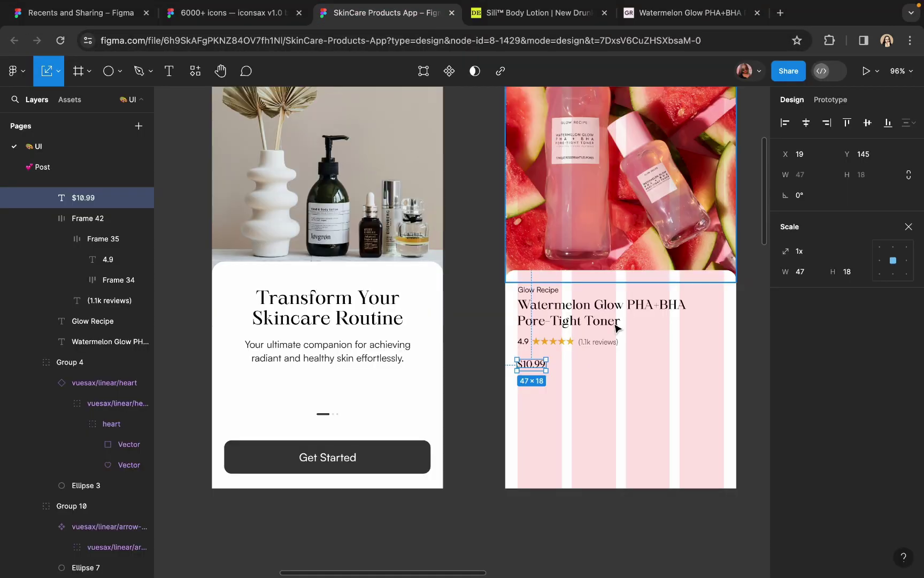
pyautogui.scroll(5, 617, 328)
pyautogui.doubleClick(454, 375)
pyautogui.write('$35.00')
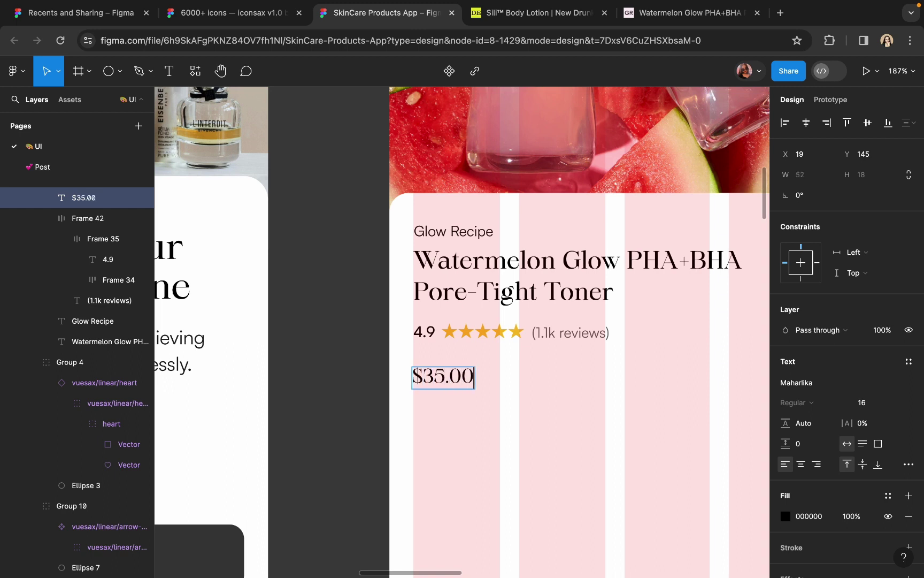
pyautogui.press('Escape')
# Step: Set the $35.00 price text's font size to 24
pyautogui.write('2')
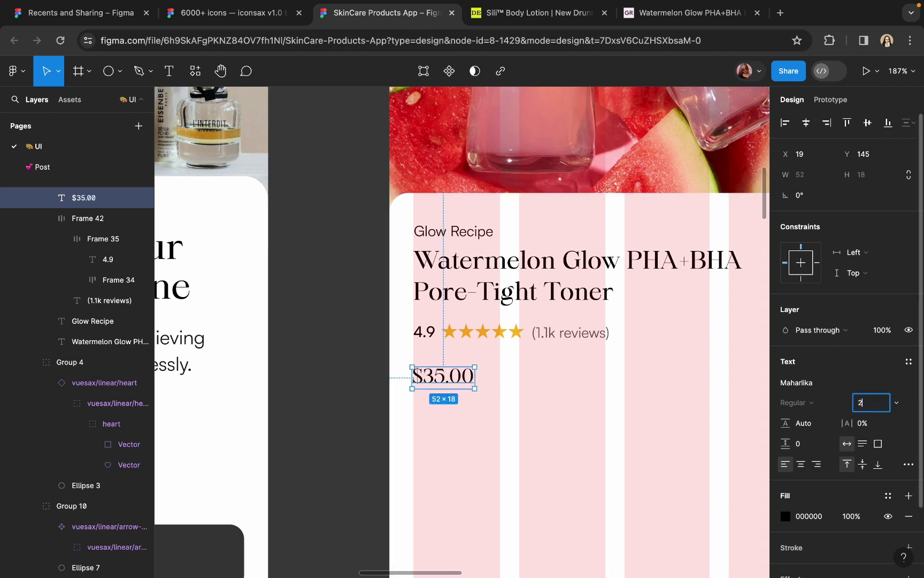
pyautogui.write('0')
pyautogui.press('Return')
pyautogui.press('Return')
# Step: Duplicate the $35.00 price to its right and change the copy's wording to "$41.00"
pyautogui.moveTo(492, 388); pyautogui.dragTo(595, 397)
pyautogui.press('Return')
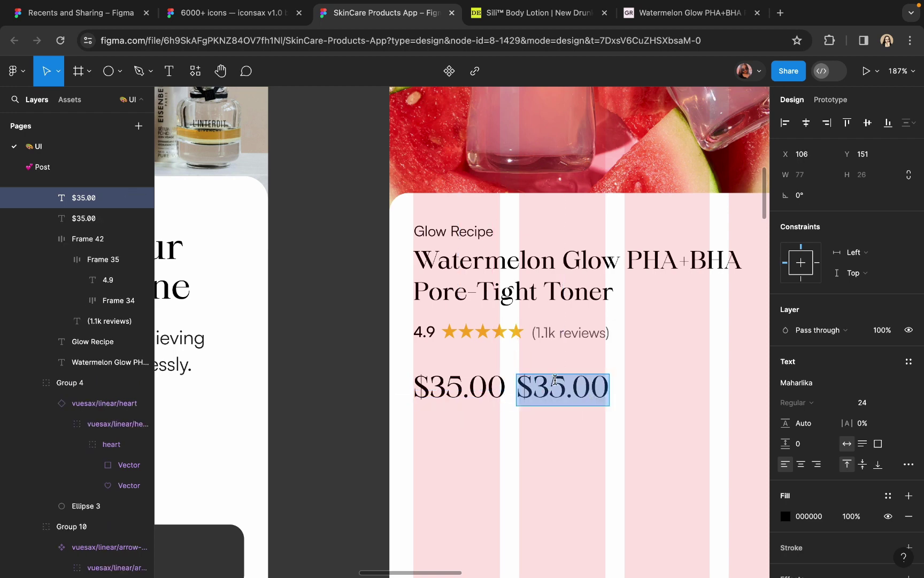
pyautogui.click(565, 389)
pyautogui.press('BackSpace')
pyautogui.press('BackSpace')
pyautogui.write('41')
pyautogui.press('Escape')
# Step: Try the strikethrough decoration on the $41.00 price and set its fill to grey 717171
pyautogui.click(908, 464)
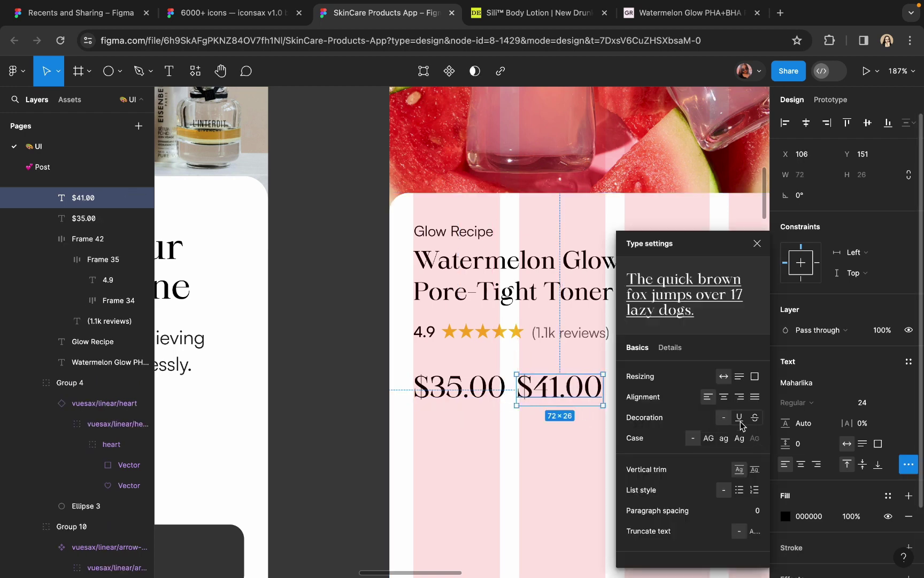
pyautogui.click(755, 417)
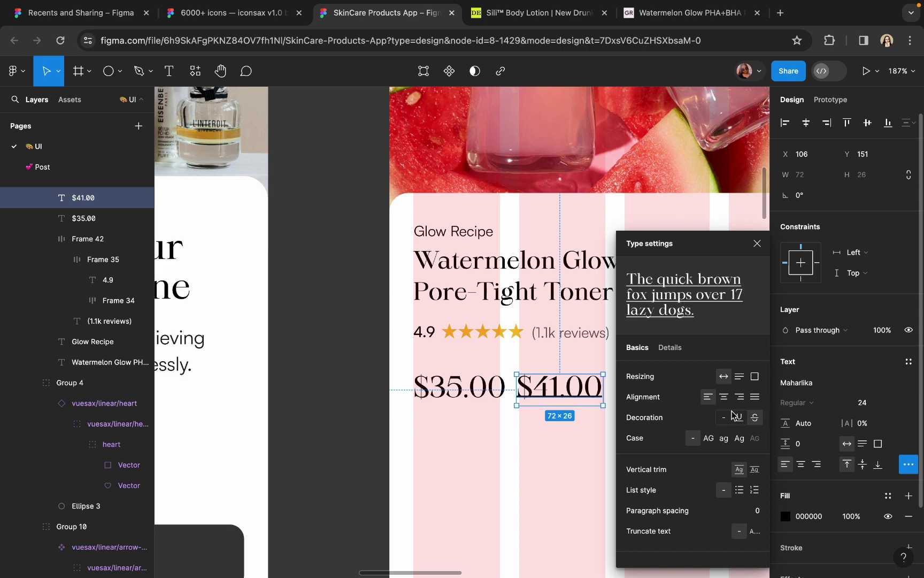
pyautogui.click(785, 516)
pyautogui.click(645, 337)
pyautogui.moveTo(642, 341); pyautogui.dragTo(618, 334)
pyautogui.click(796, 383)
pyautogui.press('Escape')
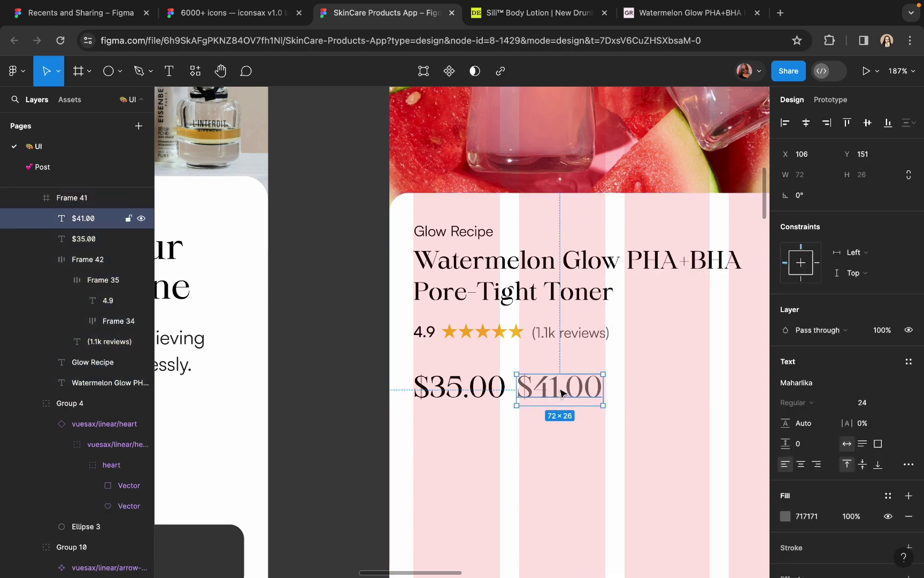
# Step: Set the $41.00 price to font size 18 and shift it slightly right, away from the $35.00 price
pyautogui.click(863, 403)
pyautogui.write('18')
pyautogui.press('Return')
pyautogui.scroll(5, 565, 388)
pyautogui.moveTo(564, 388); pyautogui.dragTo(579, 389)
# Step: Draw a thin rectangle about 56 × 2 across the $41.00 price and fill it with the price's grey 717171
pyautogui.click(108, 70)
pyautogui.moveTo(471, 389); pyautogui.dragTo(602, 393)
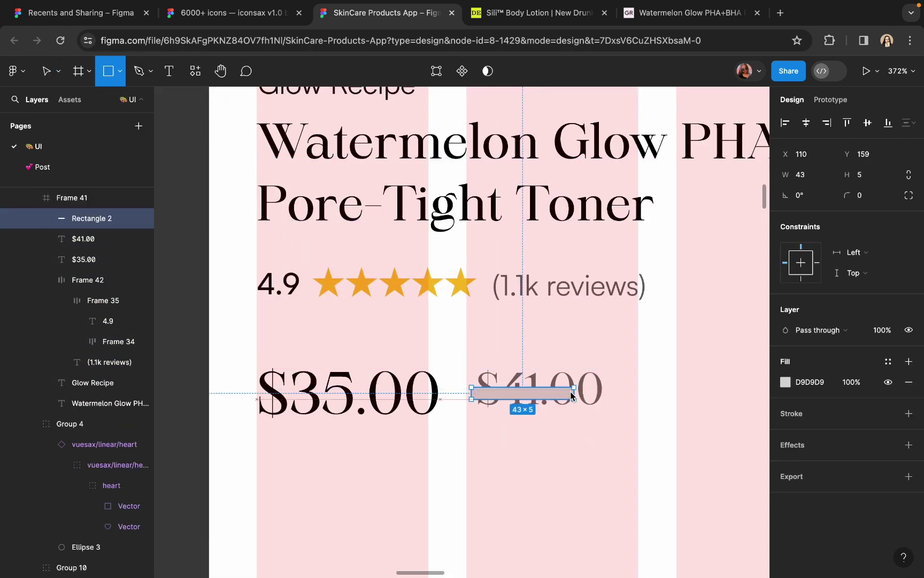
pyautogui.scroll(3, 610, 389)
pyautogui.click(786, 382)
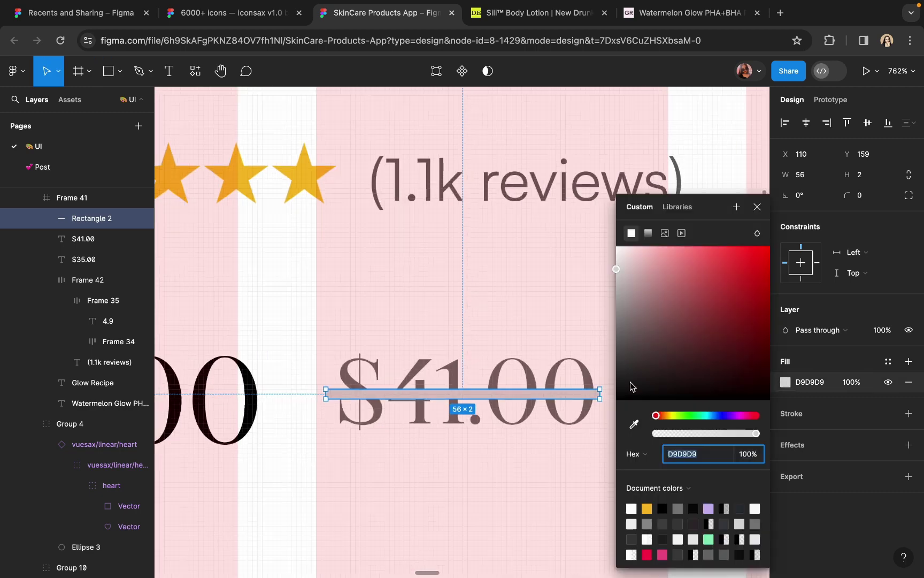
pyautogui.click(634, 424)
pyautogui.click(554, 366)
# Step: Thin the strike-through rectangle to a height of 1 and place it at X 111, Y 160
pyautogui.scroll(-2, 554, 366)
pyautogui.scroll(4, 503, 440)
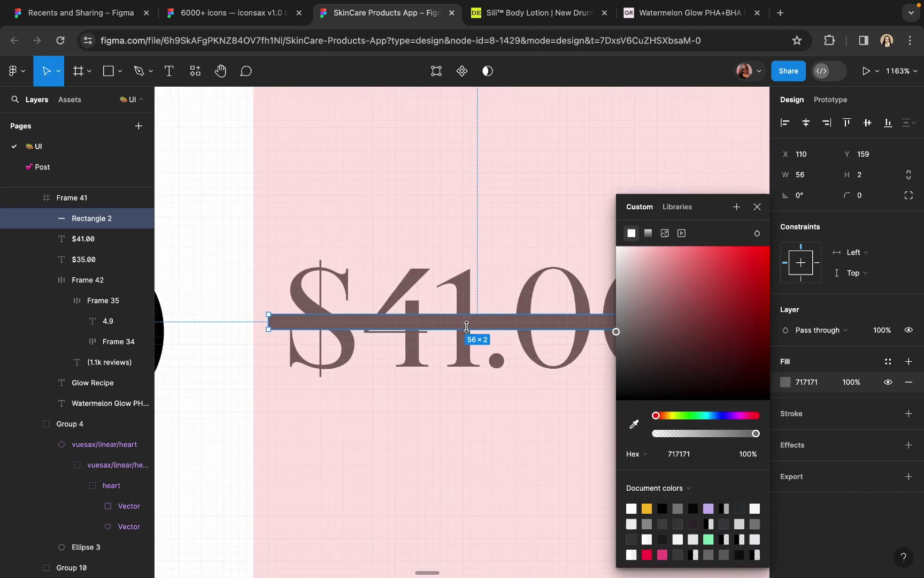
pyautogui.moveTo(467, 326); pyautogui.dragTo(486, 329)
pyautogui.scroll(-4, 484, 310)
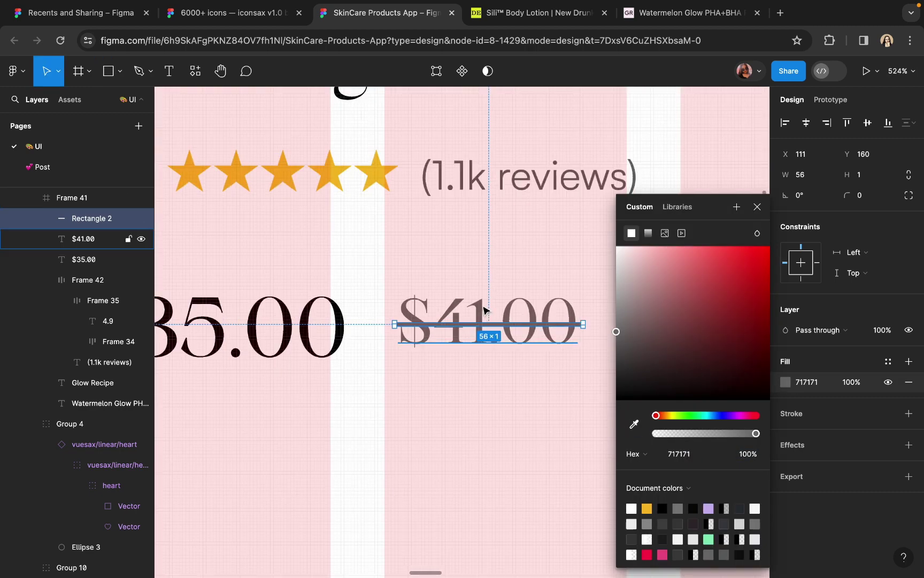
# Step: Lighten the fill of both the strike line and the $41.00 text to grey B2B2B2
pyautogui.keyDown('shift'); pyautogui.click(484, 310); pyautogui.keyUp('shift')
pyautogui.click(786, 435)
pyautogui.moveTo(669, 305); pyautogui.dragTo(594, 297)
pyautogui.scroll(-2, 593, 298)
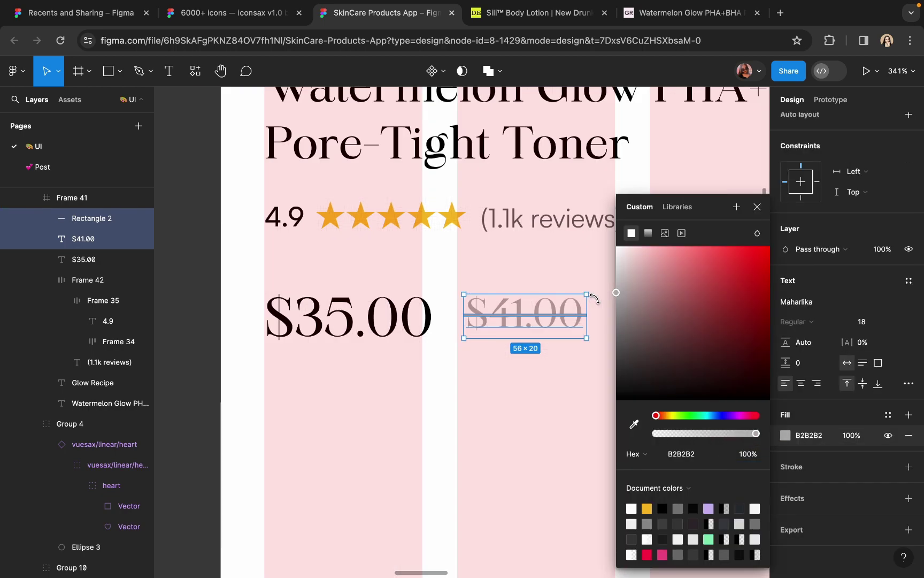
pyautogui.press('Escape')
pyautogui.press('Escape')
# Step: Group the $41.00 text with its strike line
pyautogui.scroll(-2, 595, 299)
pyautogui.scroll(5, 502, 356)
pyautogui.click(502, 355)
pyautogui.keyDown('shift'); pyautogui.click(514, 342); pyautogui.keyUp('shift')
pyautogui.press('super+g')
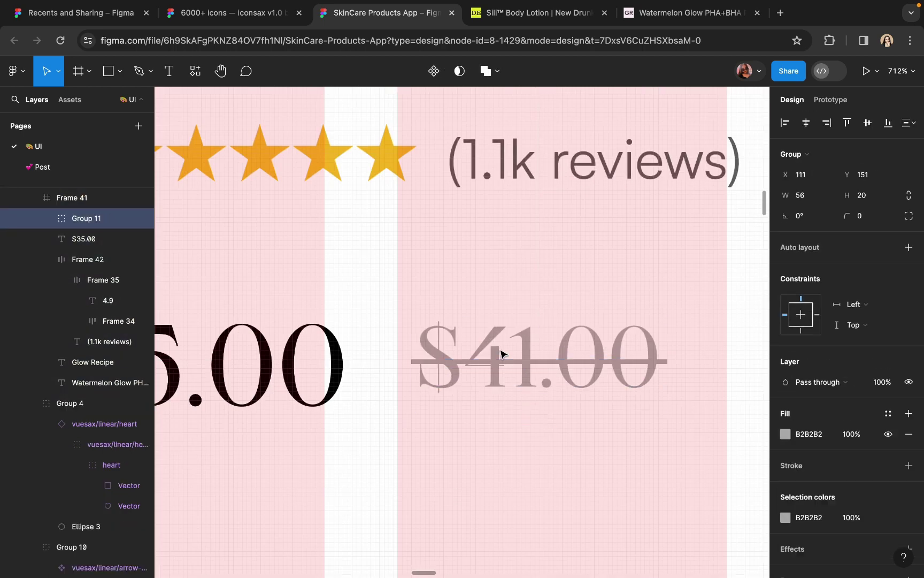
# Step: Add a text reading "5% Off" to the right of the struck-through $41.00 price
pyautogui.scroll(-6, 502, 353)
pyautogui.click(260, 359)
pyautogui.scroll(4, 359, 356)
pyautogui.press('t')
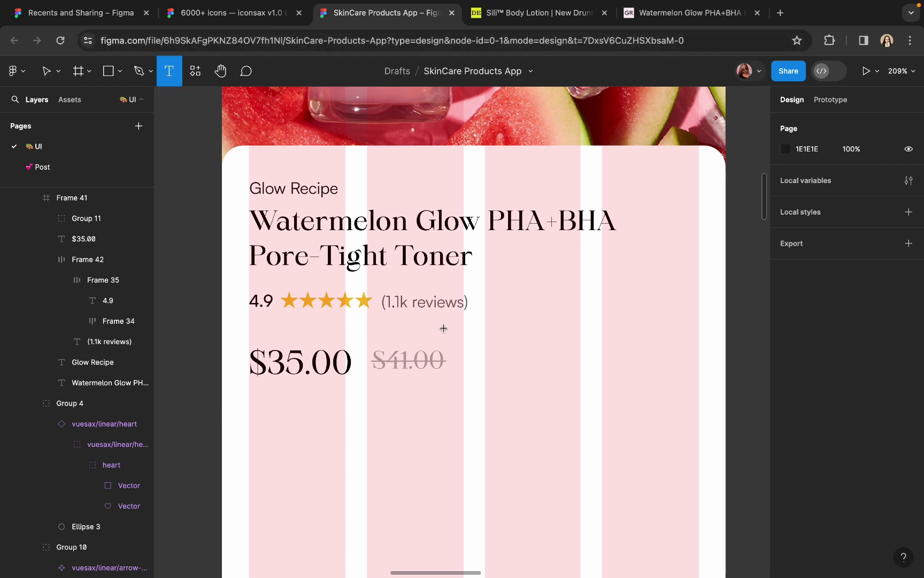
pyautogui.click(471, 350)
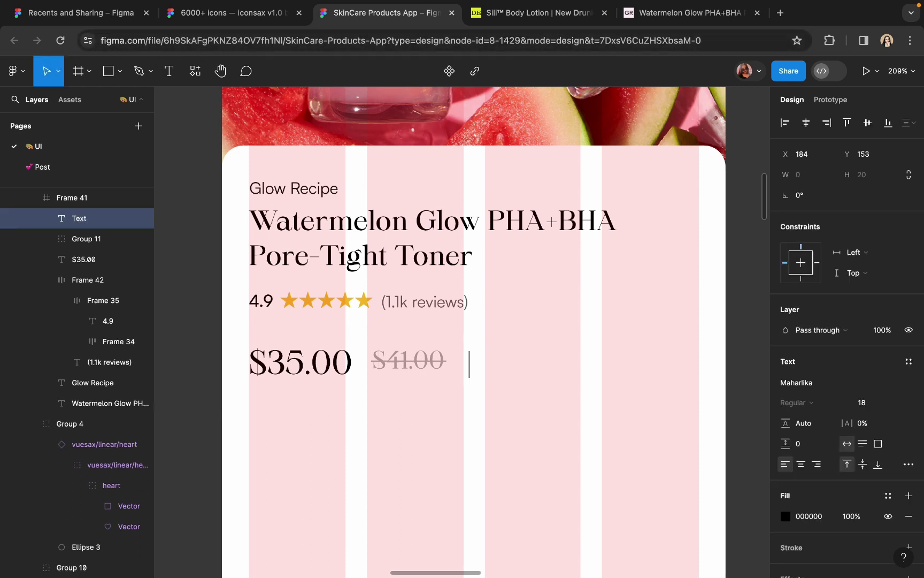
pyautogui.doubleClick(538, 365)
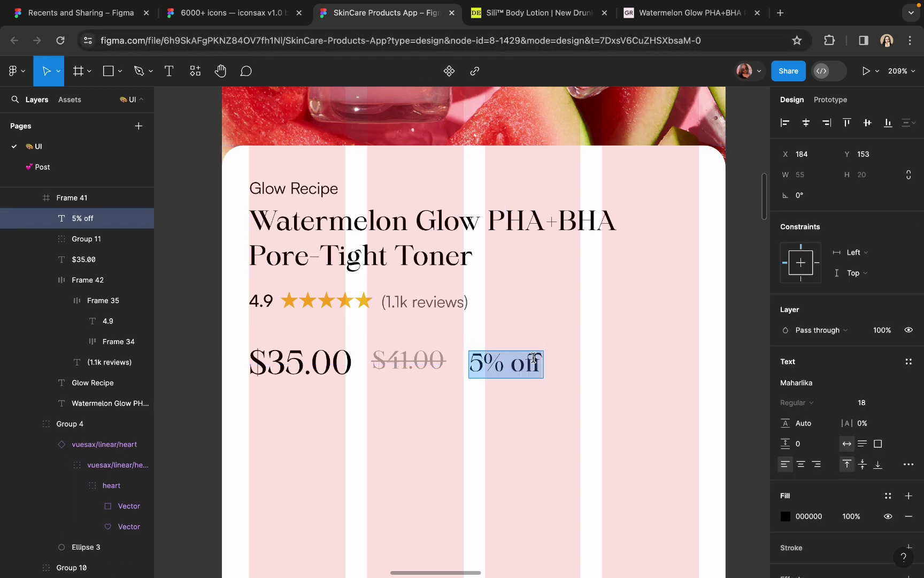
pyautogui.click(538, 365)
pyautogui.click(86, 218)
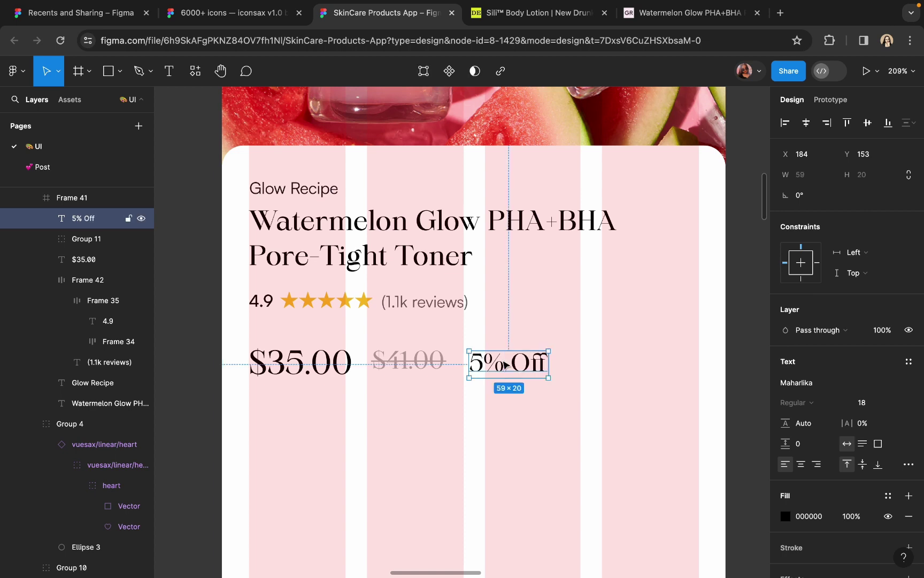
# Step: Set the 5% Off text to the Satoshi font, Medium weight, size 16
pyautogui.scroll(3, 493, 361)
pyautogui.click(813, 383)
pyautogui.write('sat')
pyautogui.click(656, 332)
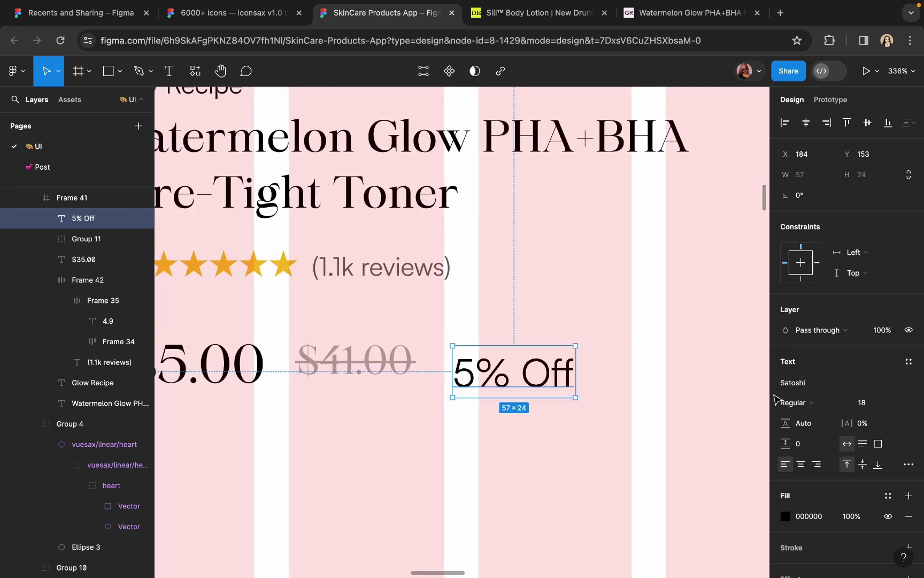
pyautogui.click(862, 402)
pyautogui.write('16')
pyautogui.press('Return')
pyautogui.click(796, 402)
pyautogui.click(820, 423)
# Step: Set the 5% Off text's fill to red F6260A and nudge it up, slightly closer to the struck-through price
pyautogui.click(785, 517)
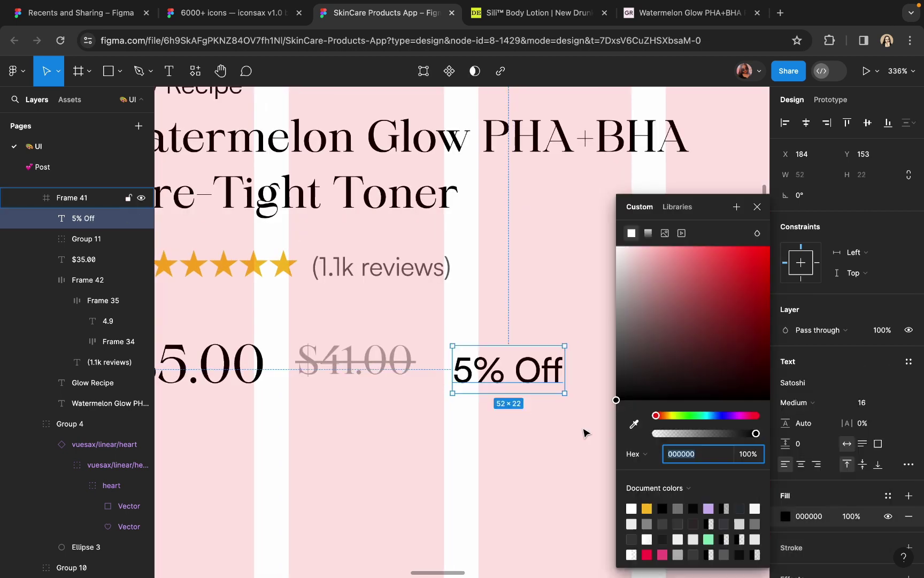
pyautogui.click(634, 424)
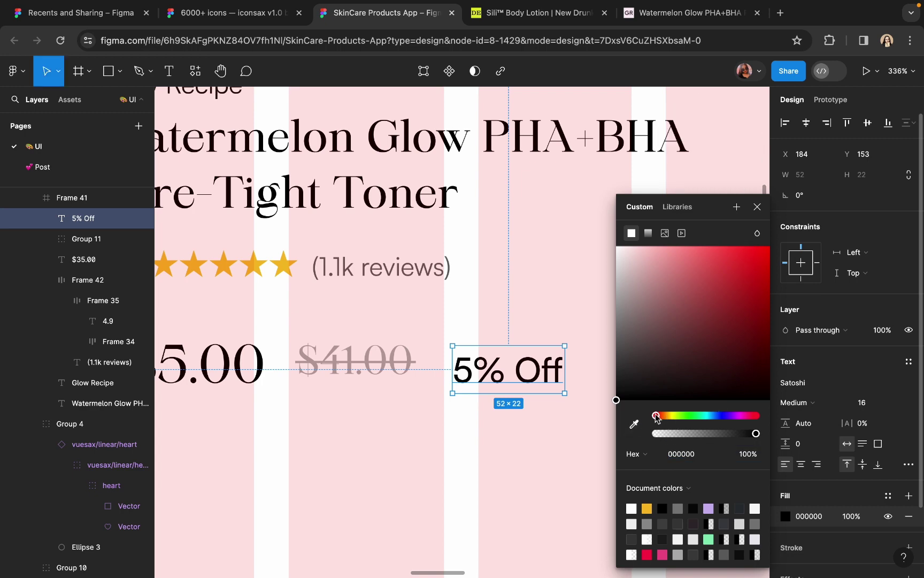
pyautogui.click(764, 251)
pyautogui.moveTo(489, 372); pyautogui.dragTo(483, 362)
# Step: Combine the $35.00 price and the struck-through $41.00 group in a horizontal auto layout with vertically centred items
pyautogui.scroll(-5, 483, 363)
pyautogui.click(196, 359)
pyautogui.scroll(4, 289, 359)
pyautogui.keyDown('shift'); pyautogui.click(423, 359); pyautogui.keyUp('shift')
pyautogui.hotkey('shift', 'a')
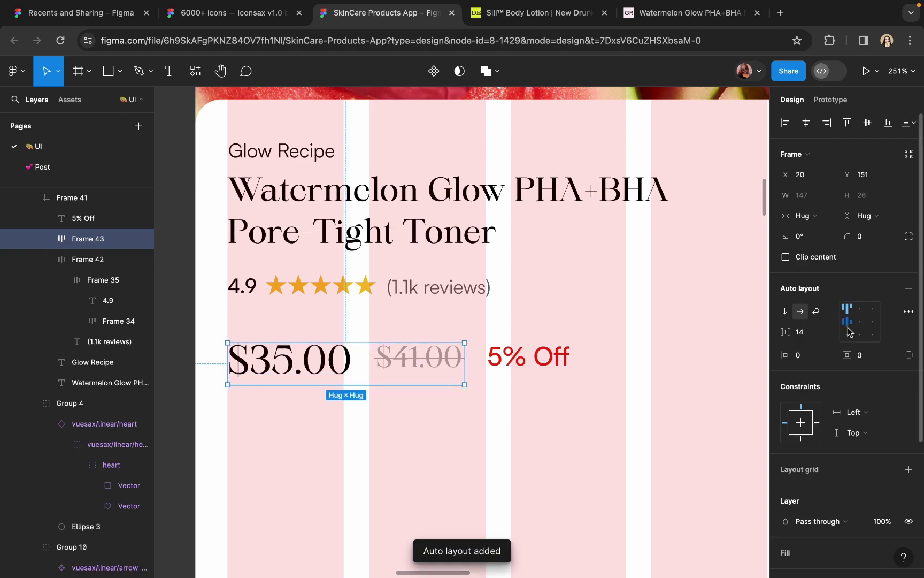
pyautogui.click(848, 322)
# Step: Combine the two-price frame with the 5% Off text in a horizontal auto layout with vertically centred items
pyautogui.keyDown('shift'); pyautogui.click(527, 356); pyautogui.keyUp('shift')
pyautogui.hotkey('shift', 'a')
pyautogui.click(848, 323)
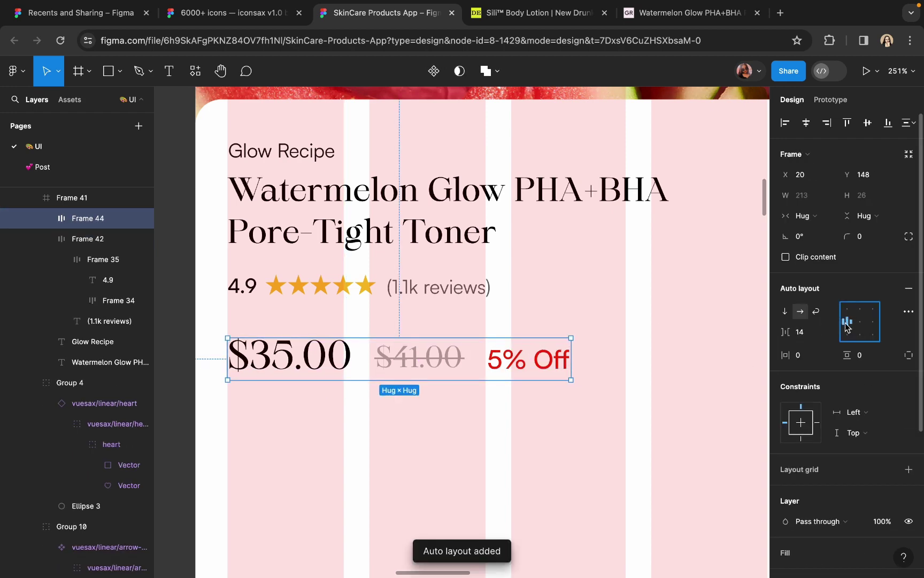
pyautogui.doubleClick(422, 356)
pyautogui.doubleClick(289, 359)
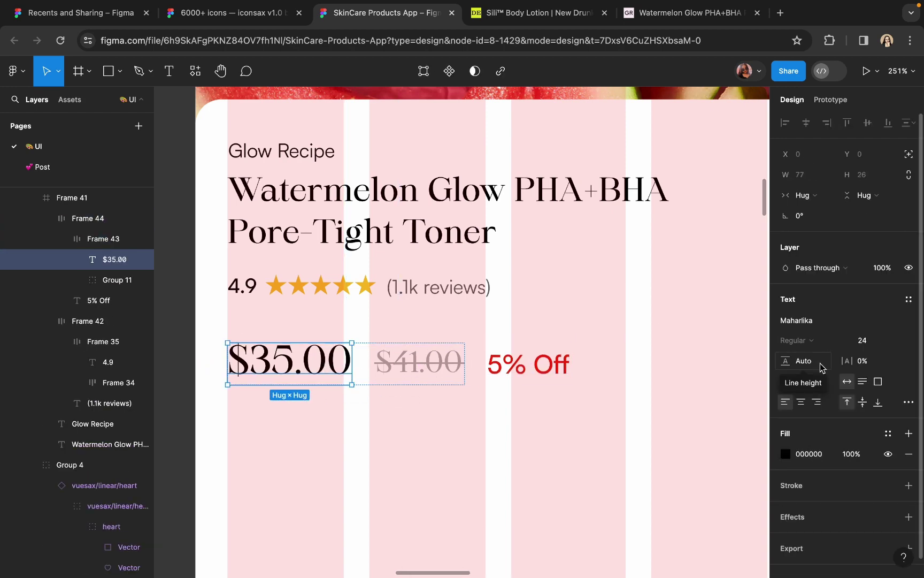
pyautogui.click(532, 414)
pyautogui.press('Escape')
pyautogui.scroll(-5, 667, 324)
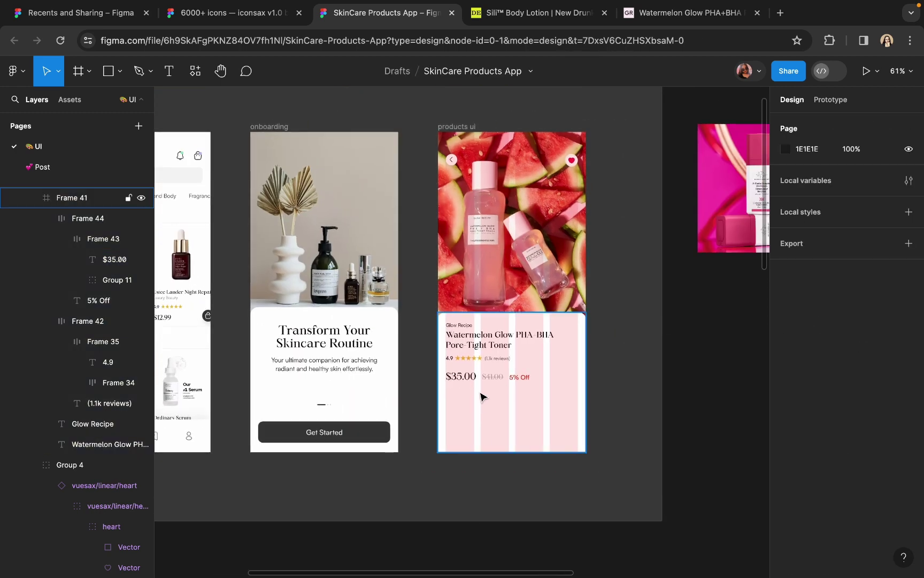
pyautogui.scroll(2, 544, 354)
pyautogui.scroll(3, 544, 354)
# Step: Set the 5% Off text's font size to 14 and its line height to 12
pyautogui.click(537, 391)
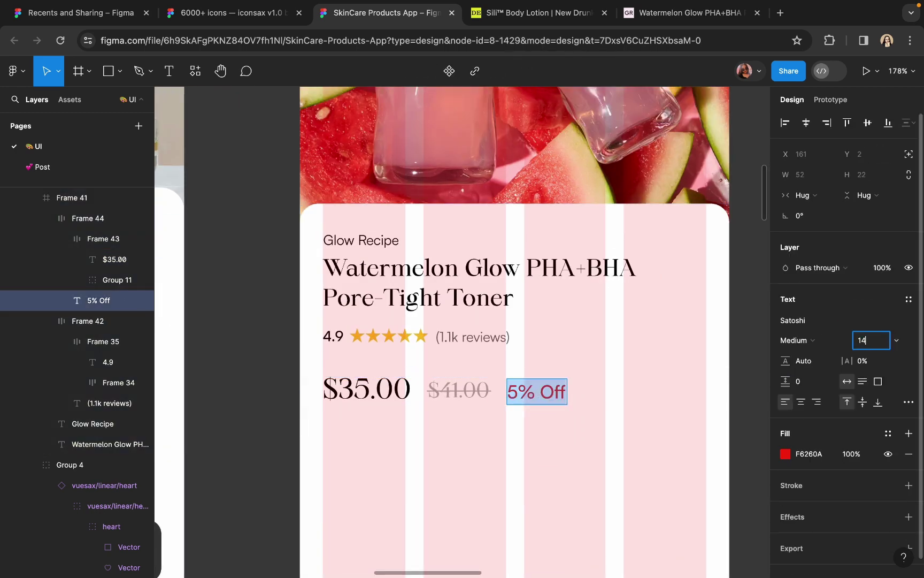
pyautogui.write('14')
pyautogui.press('Return')
pyautogui.scroll(4, 493, 386)
pyautogui.click(822, 363)
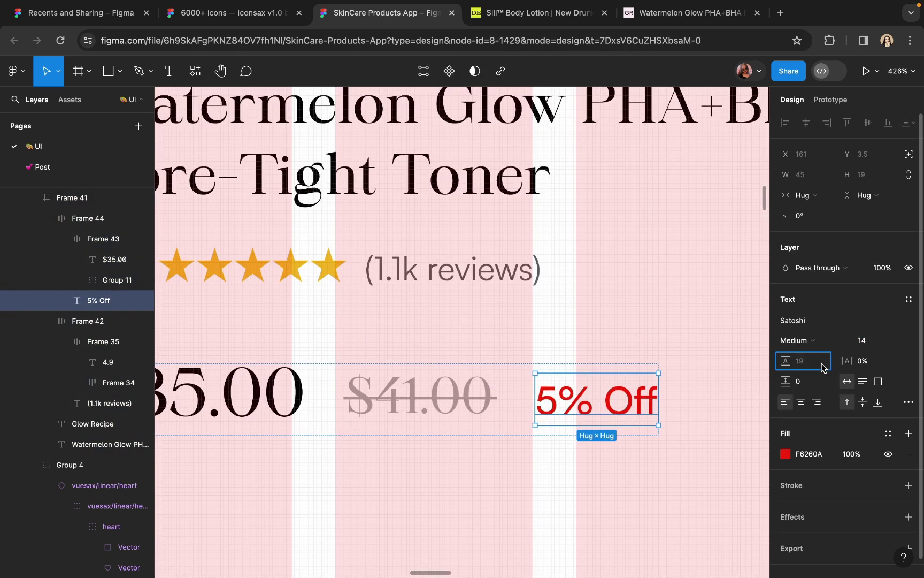
pyautogui.write('1')
pyautogui.click(714, 320)
pyautogui.scroll(-8, 714, 320)
pyautogui.press('Escape')
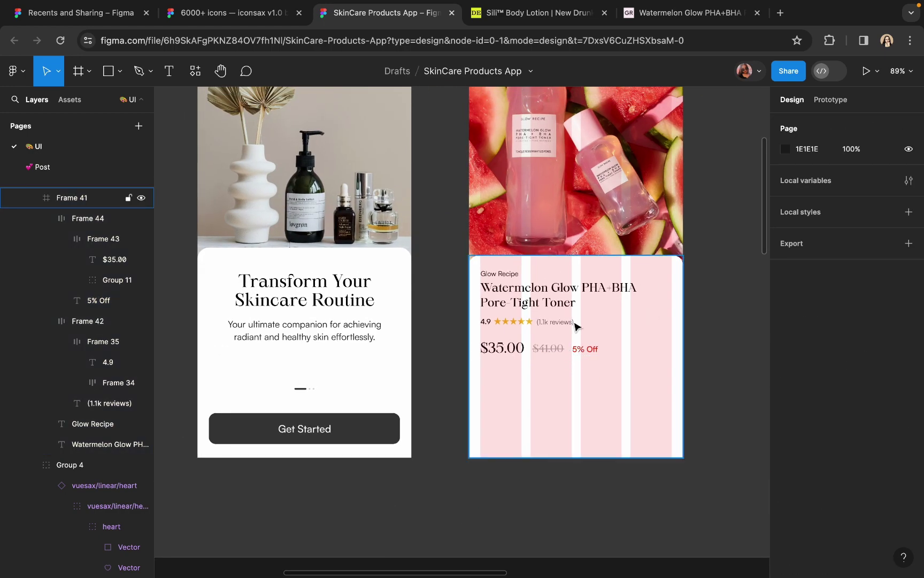
# Step: Add the text "Full Size (150ml)" below the price row, checking the size wording on the Glow Recipe product page
pyautogui.scroll(1, 573, 326)
pyautogui.scroll(2, 479, 355)
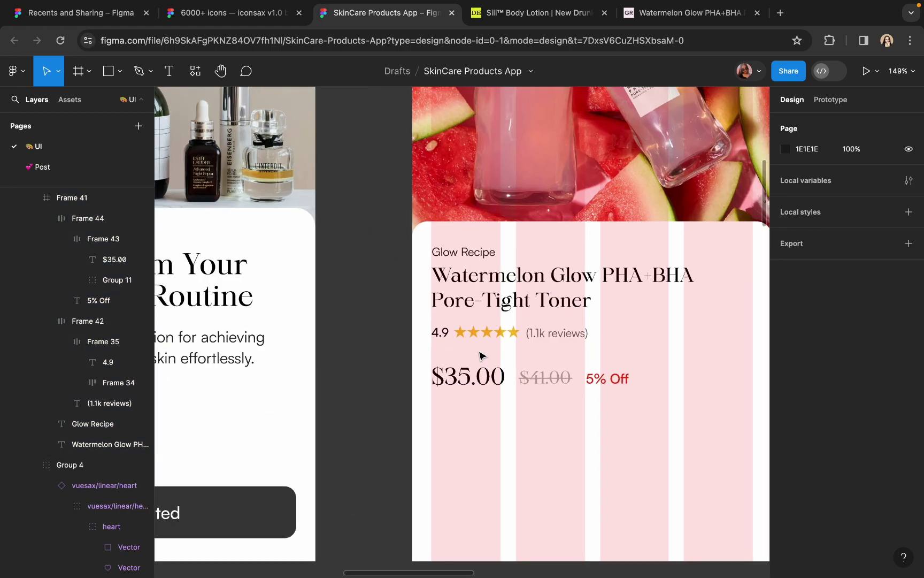
pyautogui.hscroll(3, 480, 354)
pyautogui.scroll(-1, 480, 354)
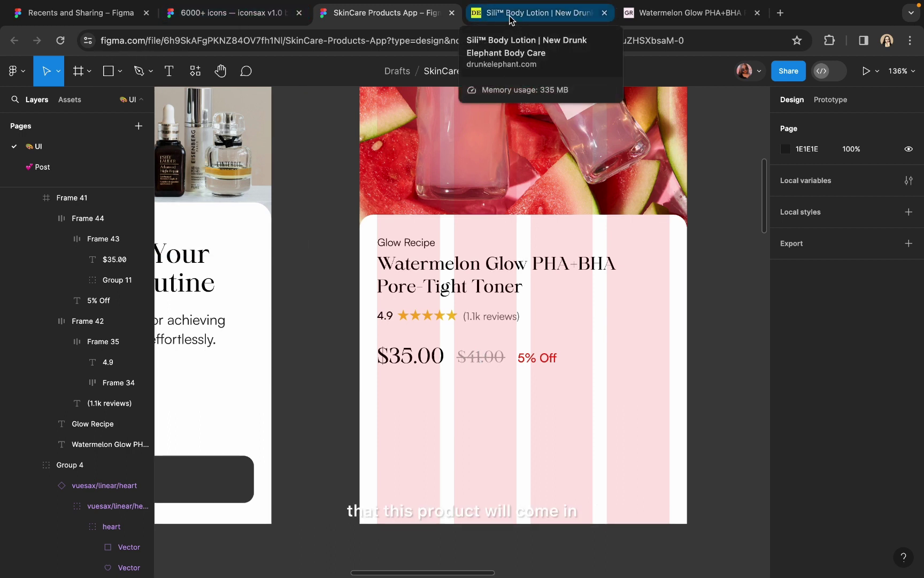
pyautogui.click(171, 76)
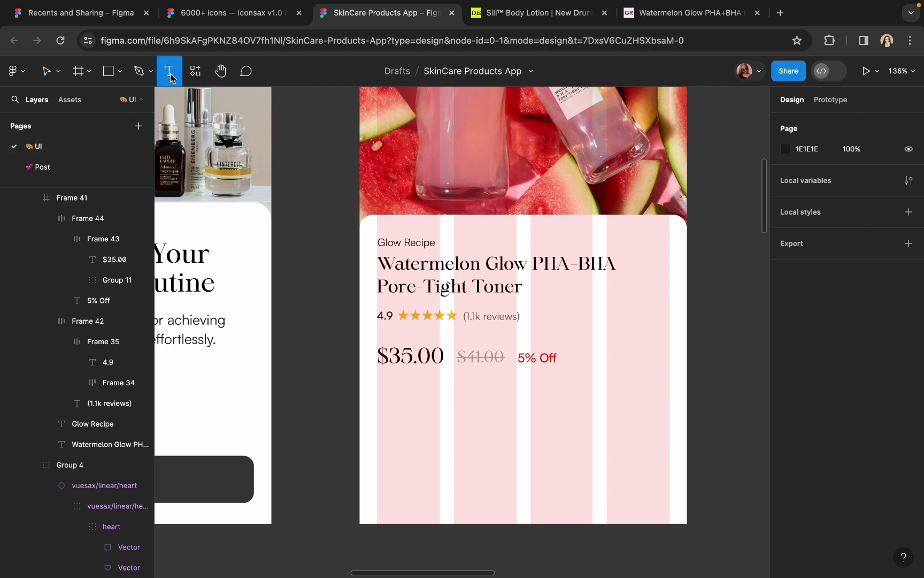
pyautogui.scroll(5, 398, 432)
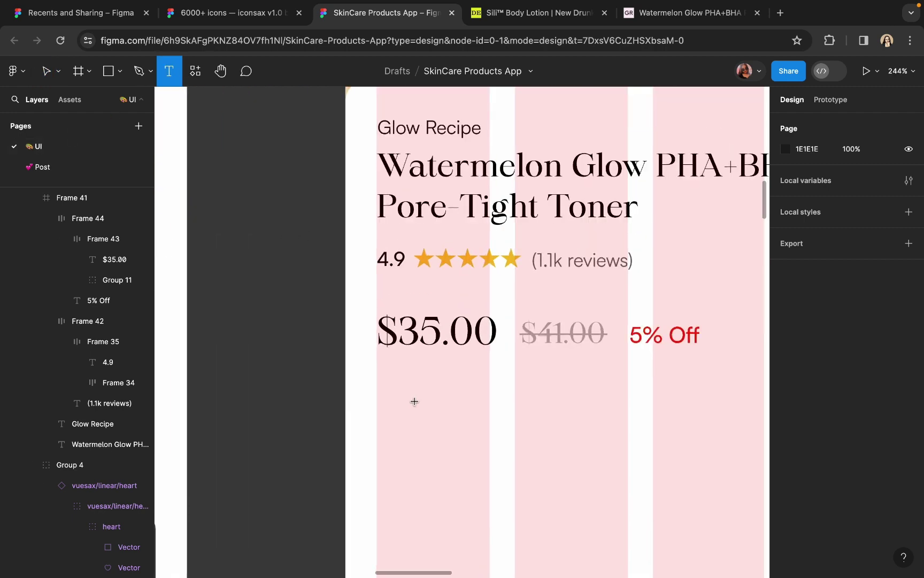
pyautogui.click(414, 401)
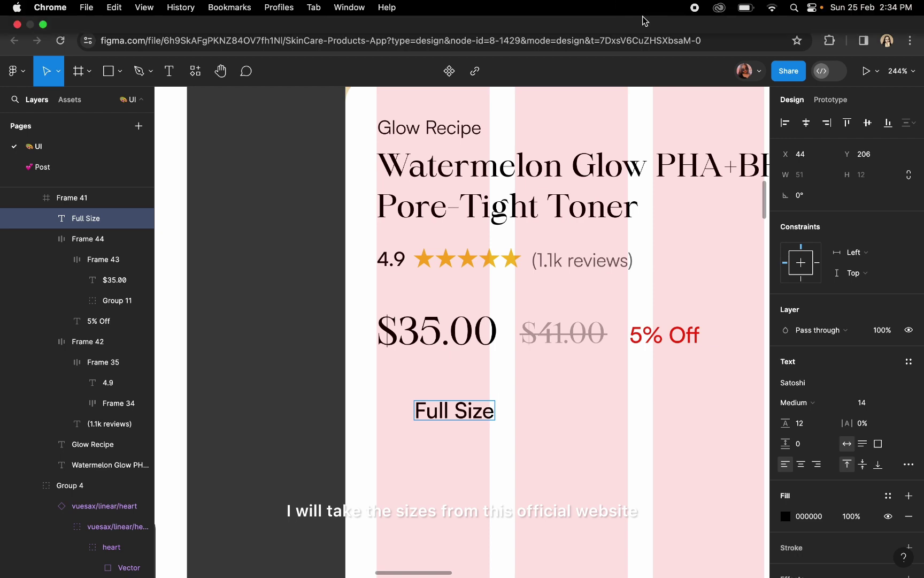
pyautogui.click(653, 20)
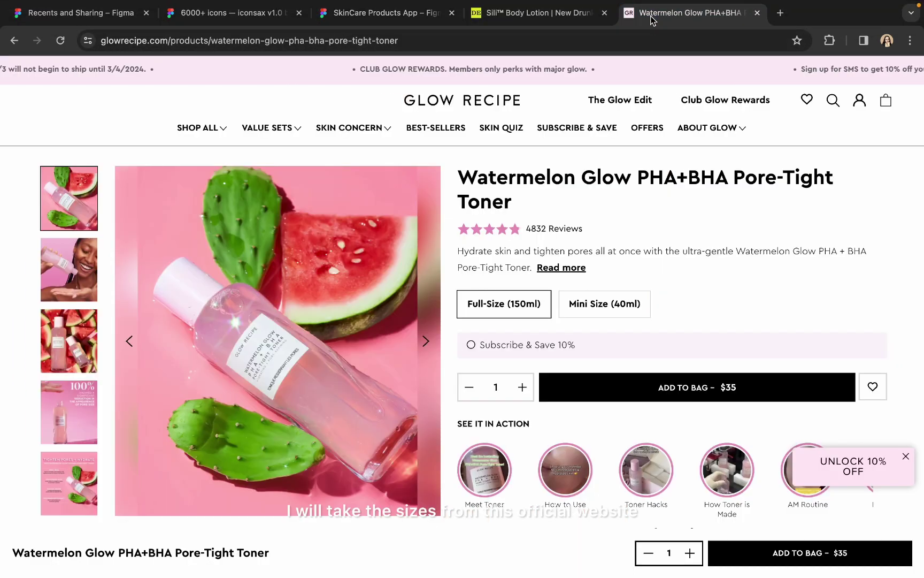
pyautogui.click(356, 15)
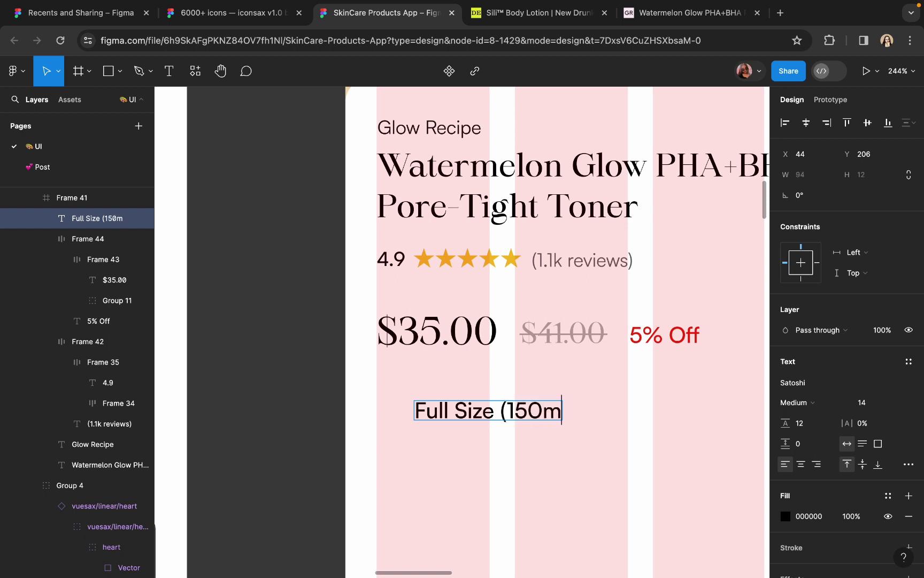
pyautogui.press('Escape')
# Step: Wrap the Full Size text in an auto layout at the content's left margin, with 16 horizontal and 12 vertical padding
pyautogui.hotkey('shift', 'a')
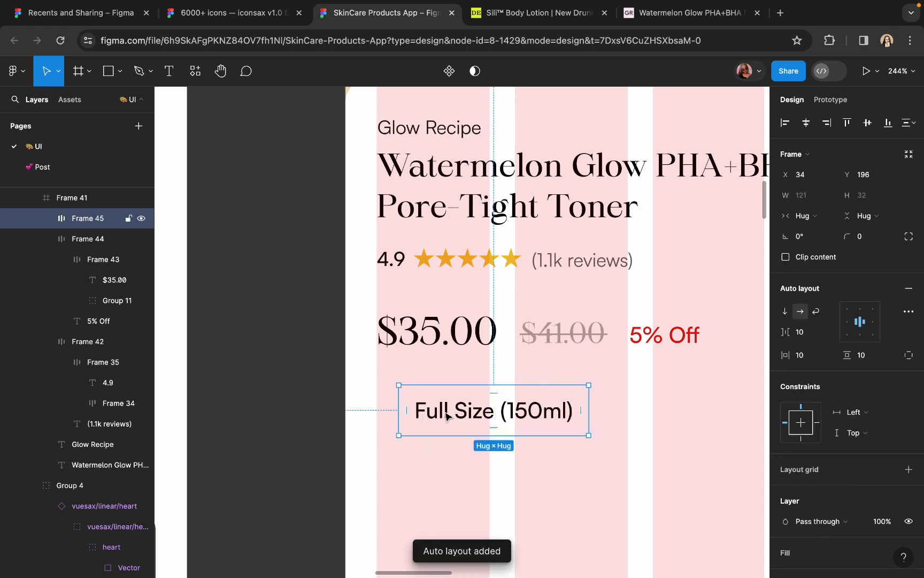
pyautogui.moveTo(448, 415); pyautogui.dragTo(428, 418)
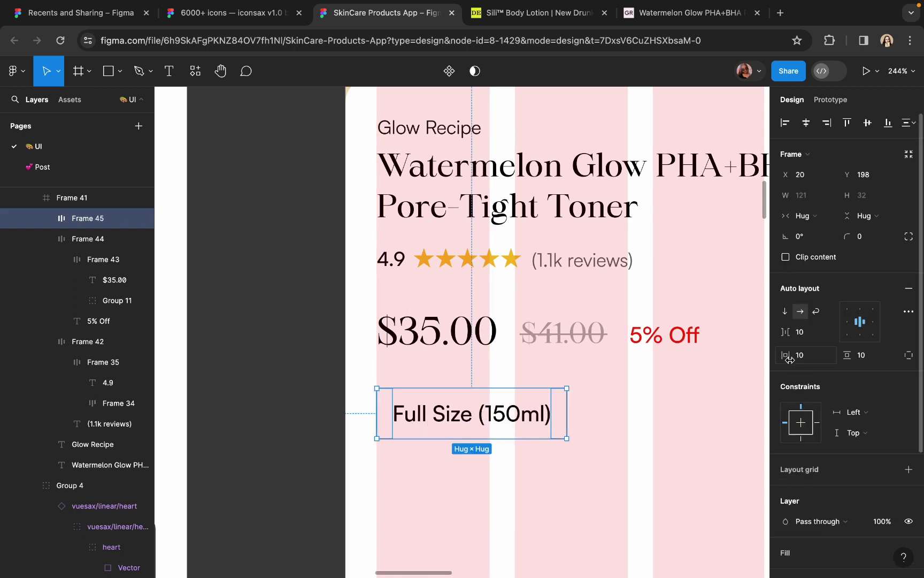
pyautogui.moveTo(785, 355); pyautogui.dragTo(798, 359)
pyautogui.click(871, 358)
pyautogui.write('12')
pyautogui.press('Return')
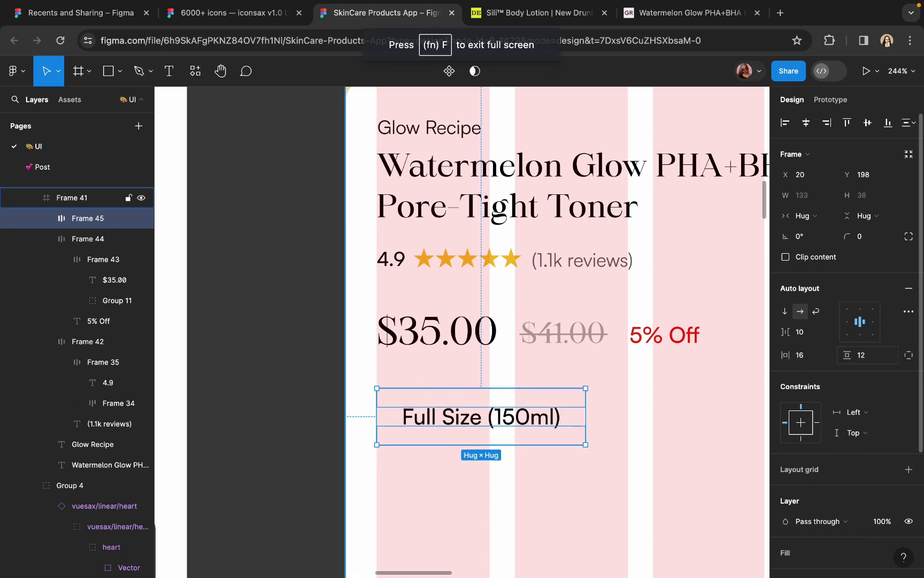
# Step: Add a stroke to the Full Size frame and colour its outline and label 181818, comparing with the size options on the Glow Recipe page
pyautogui.scroll(-3, 877, 374)
pyautogui.click(908, 415)
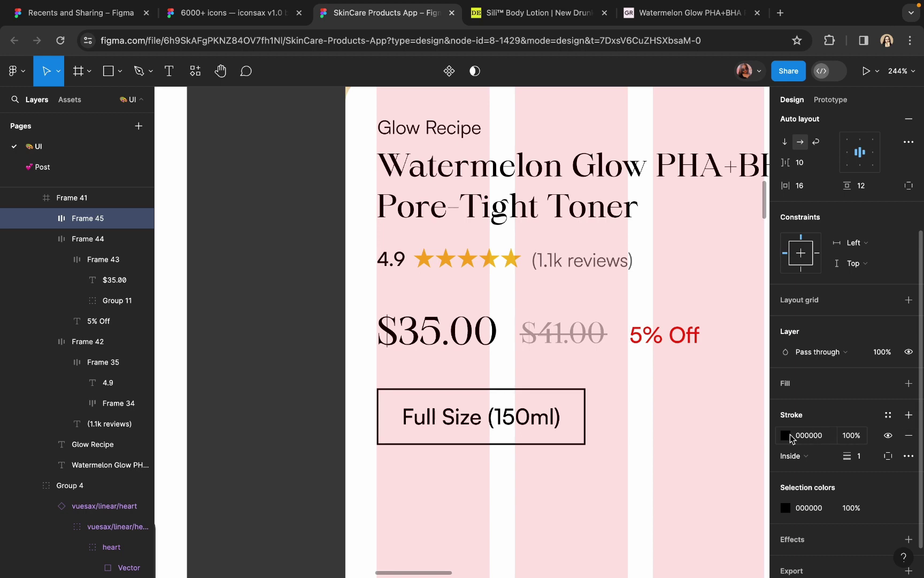
pyautogui.keyDown('ctrl'); pyautogui.scroll(5, 512, 421); pyautogui.keyUp('ctrl')
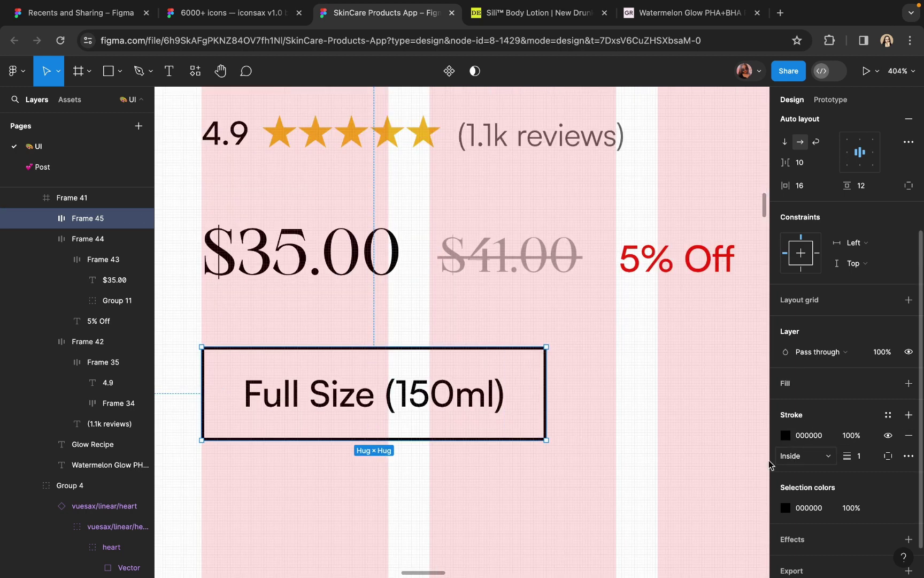
pyautogui.click(786, 435)
pyautogui.click(624, 357)
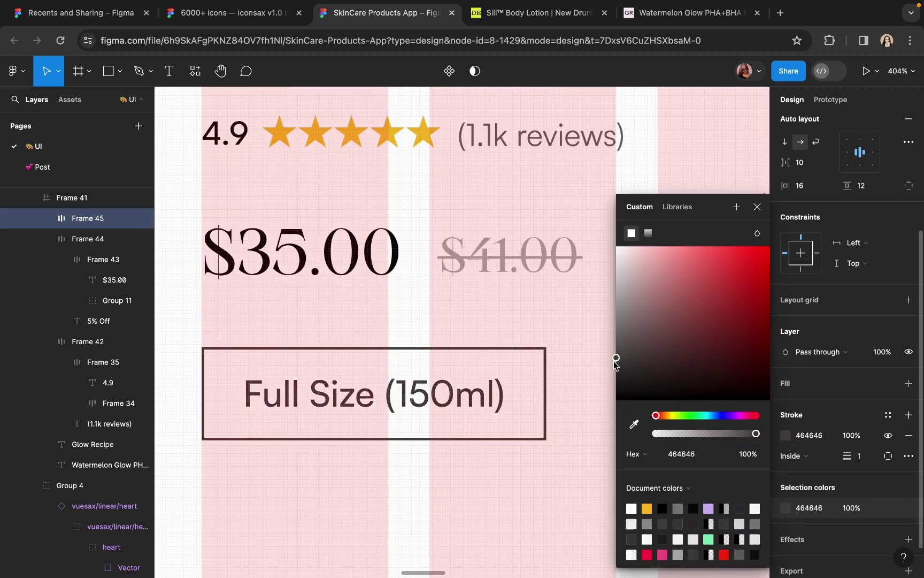
pyautogui.moveTo(615, 364); pyautogui.dragTo(615, 384)
pyautogui.click(690, 13)
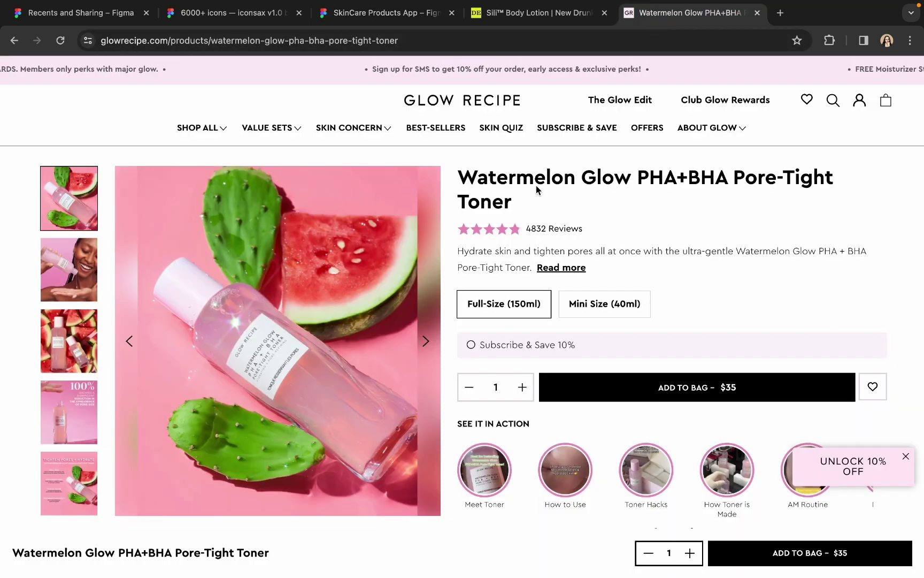
pyautogui.click(581, 309)
pyautogui.click(476, 312)
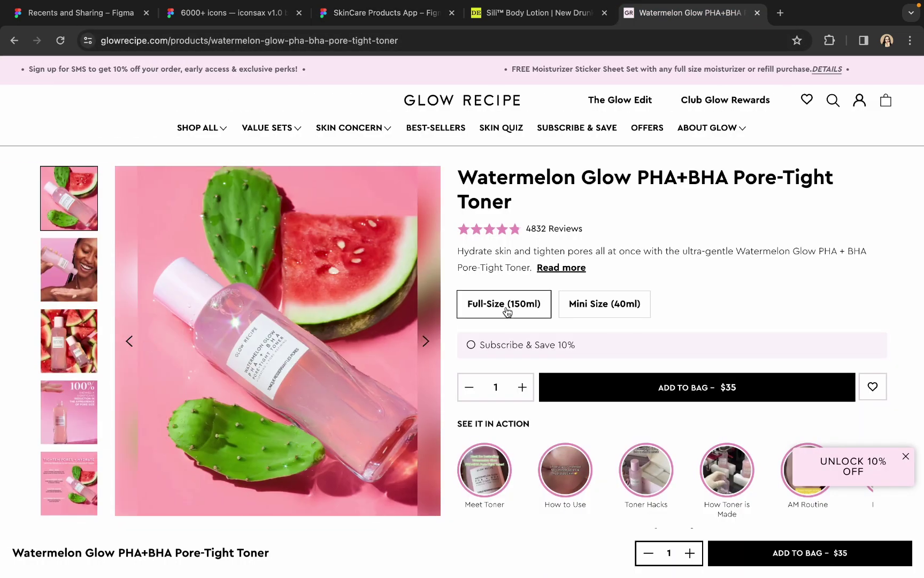
pyautogui.click(385, 12)
pyautogui.press('Escape')
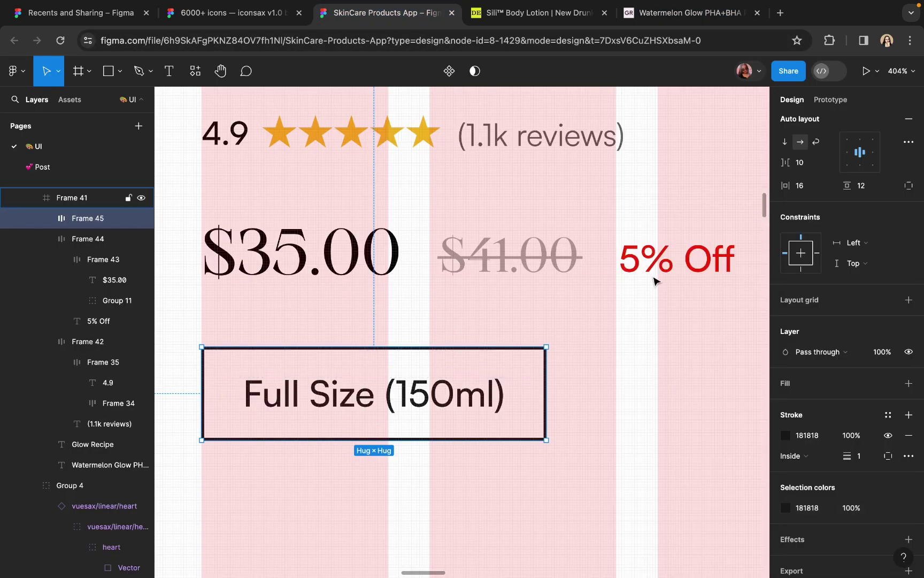
# Step: Set the Full Size frame's corner radius to 8
pyautogui.scroll(-10, 766, 301)
pyautogui.scroll(3, 833, 282)
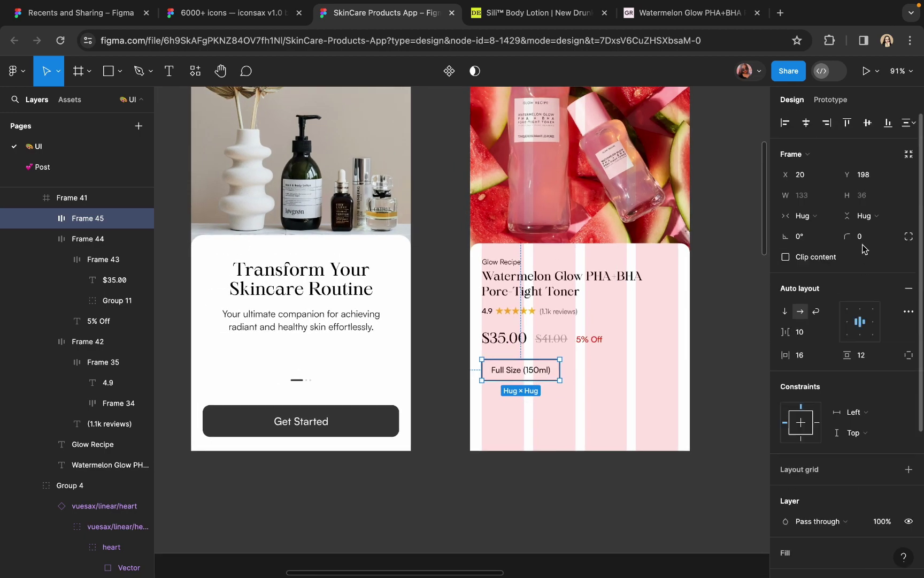
pyautogui.click(863, 238)
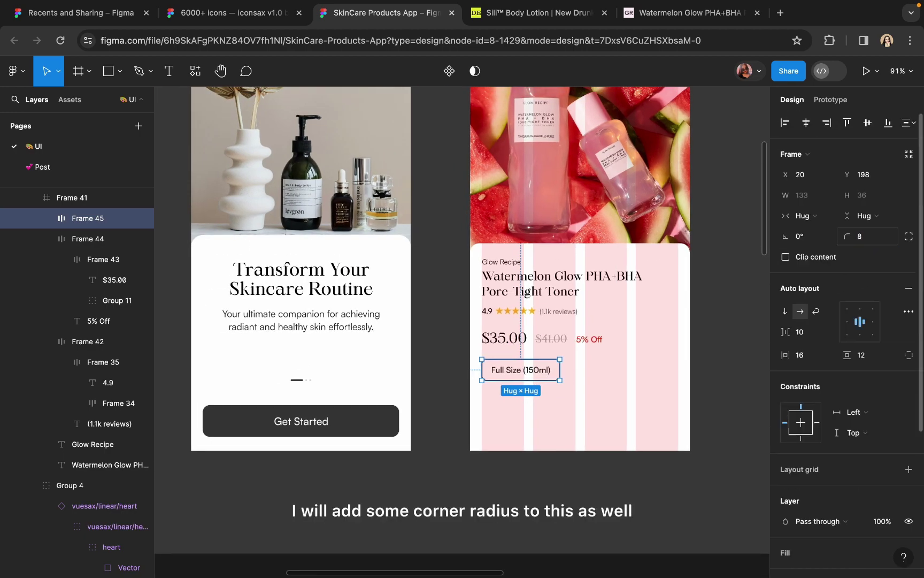
pyautogui.press('Return')
# Step: Duplicate the Full Size option to its right in the same row and set the copy's stroke to light grey CBCBCB
pyautogui.scroll(5, 679, 343)
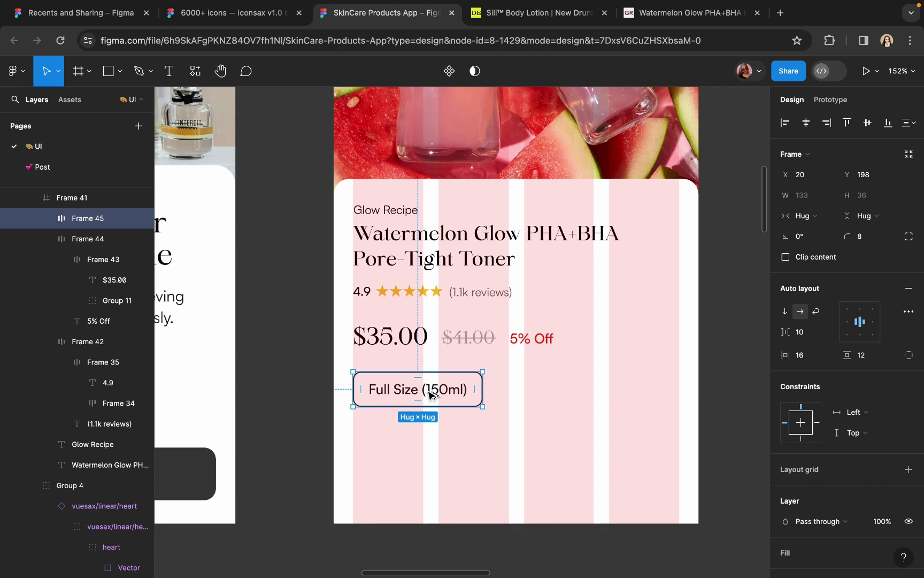
pyautogui.keyDown('alt'); pyautogui.moveTo(432, 395); pyautogui.dragTo(572, 409); pyautogui.keyUp('alt')
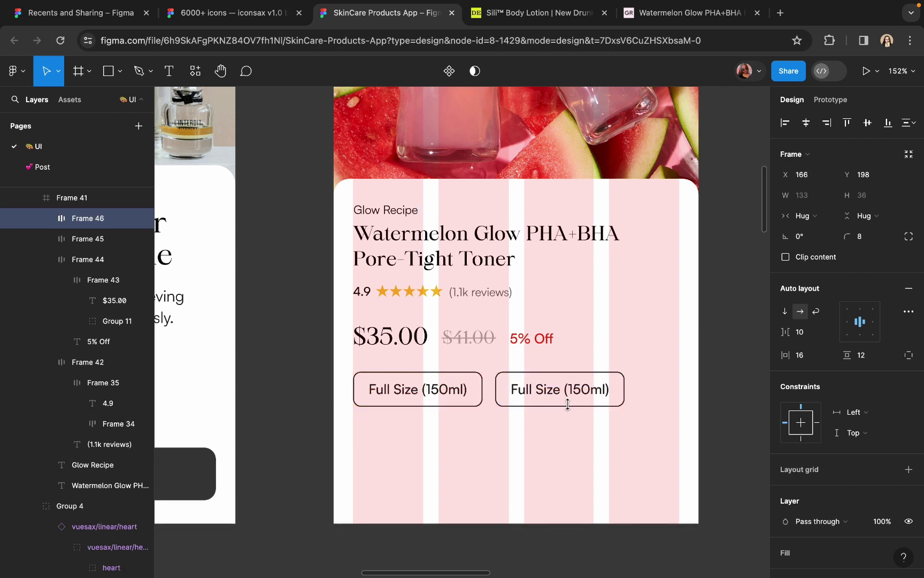
pyautogui.scroll(5, 568, 404)
pyautogui.scroll(-4, 872, 340)
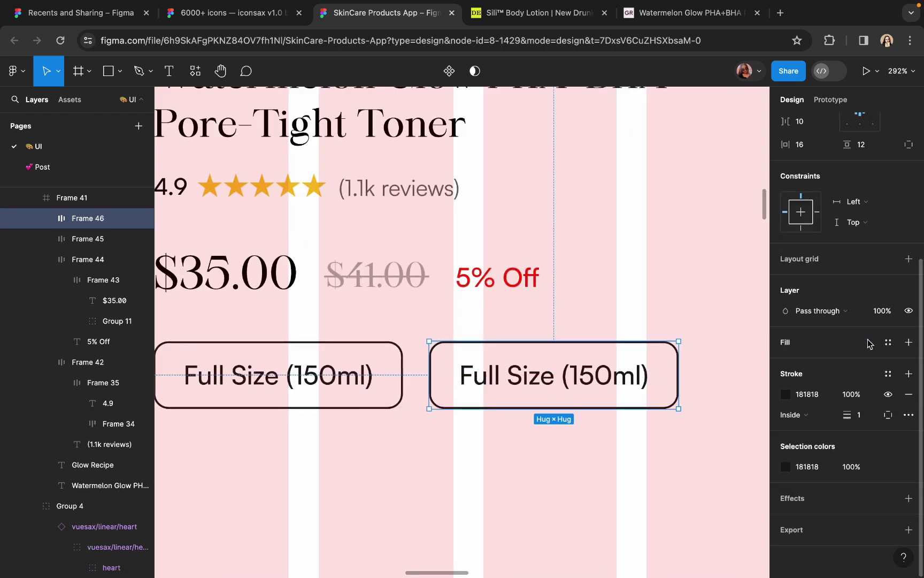
pyautogui.click(785, 394)
pyautogui.moveTo(664, 326)
pyautogui.mouseDown()
pyautogui.moveTo(601, 316)
pyautogui.moveTo(593, 283)
pyautogui.mouseUp()
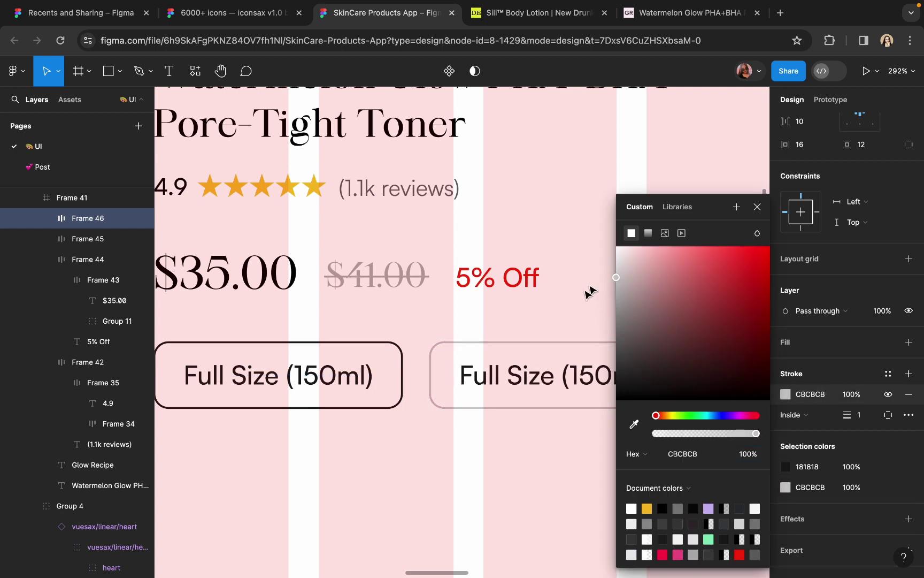
# Step: Change the duplicated size option's label to "Mini Size (40ml)", checking the volume on the Glow Recipe product page
pyautogui.doubleClick(521, 379)
pyautogui.doubleClick(521, 379)
pyautogui.click(497, 371)
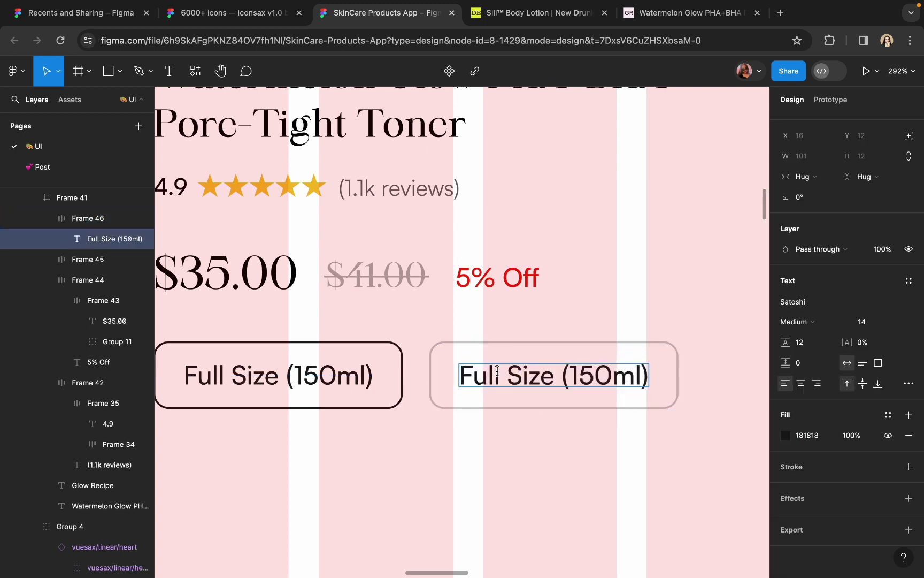
pyautogui.press('BackSpace')
pyautogui.press('BackSpace')
pyautogui.press('BackSpace')
pyautogui.press('BackSpace')
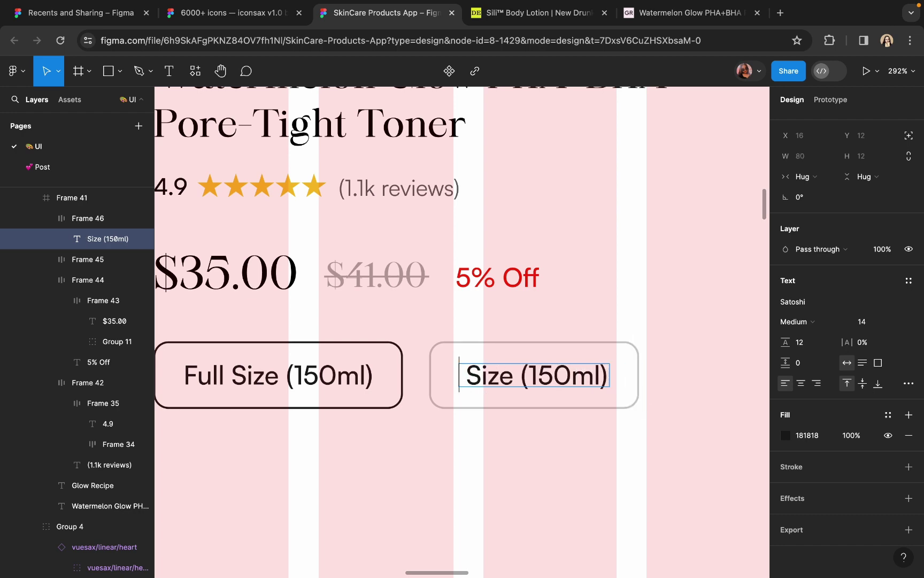
pyautogui.write('Mini')
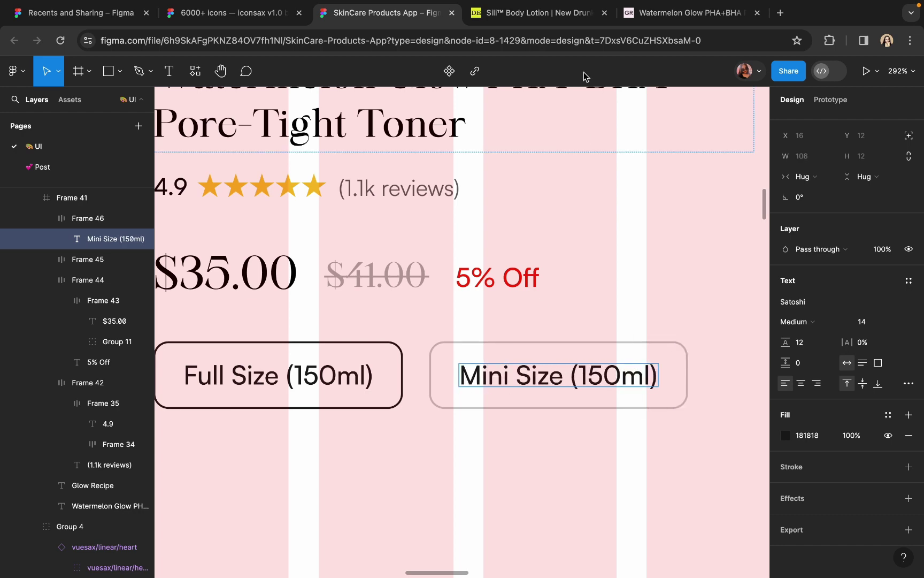
pyautogui.click(642, 19)
pyautogui.click(389, 14)
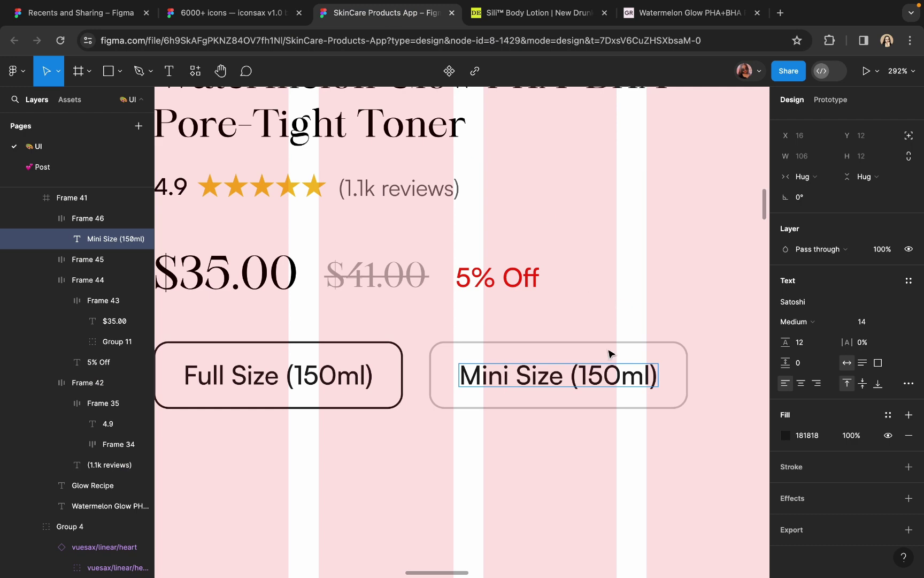
pyautogui.press('BackSpace')
pyautogui.press('BackSpace')
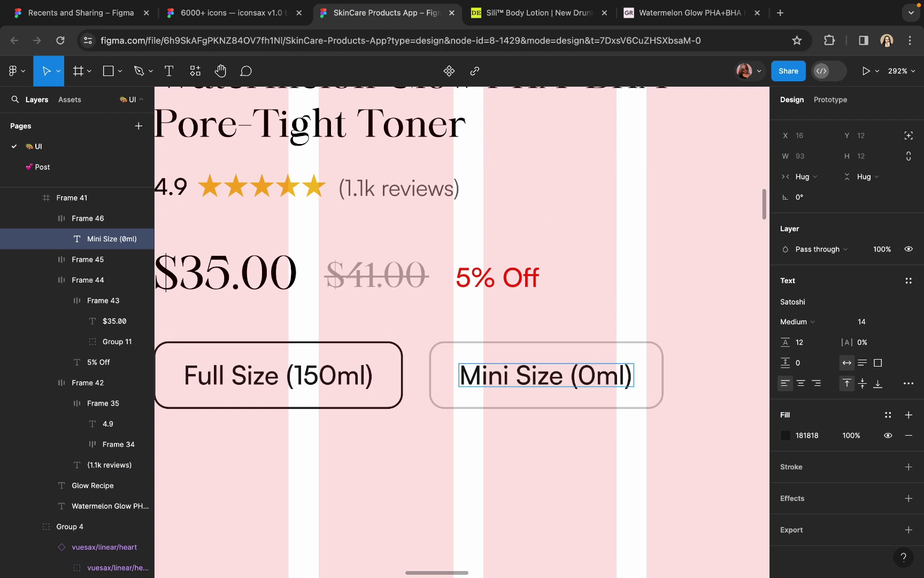
pyautogui.write('4')
pyautogui.press('Escape')
pyautogui.press('Escape')
pyautogui.press('Escape')
pyautogui.scroll(-5, 612, 495)
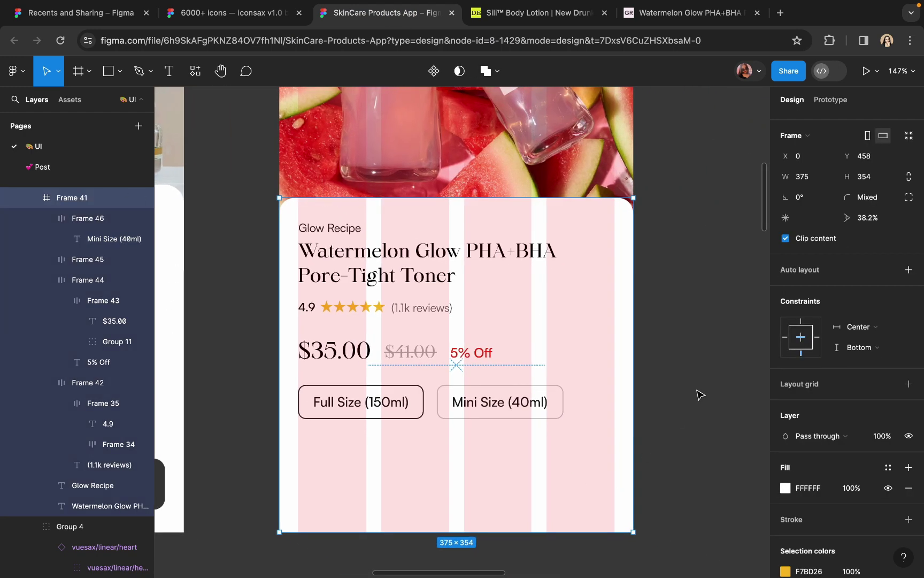
pyautogui.click(700, 395)
# Step: Duplicate the product title below the size options and change the copy's text to "Product Description"
pyautogui.scroll(-3, 697, 385)
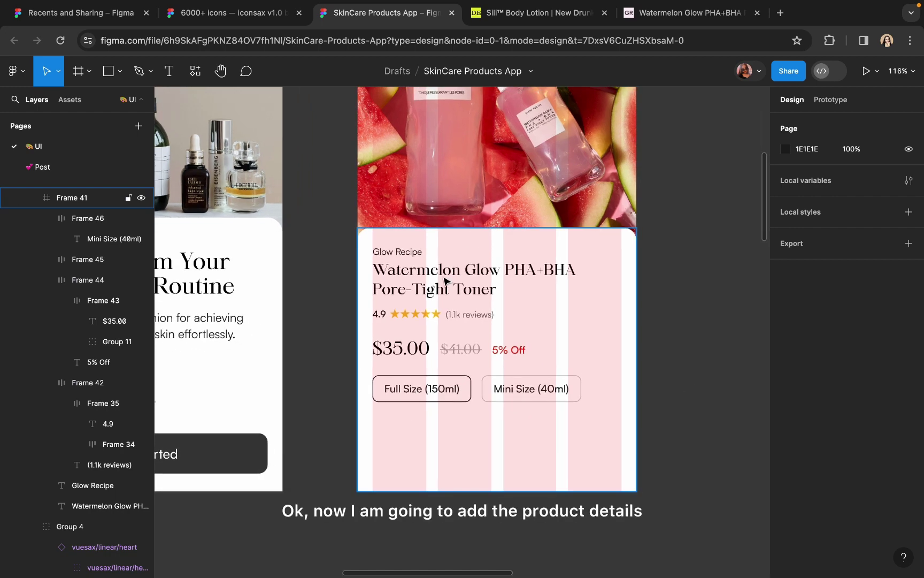
pyautogui.click(444, 280)
pyautogui.moveTo(444, 280); pyautogui.dragTo(449, 441)
pyautogui.press('Return')
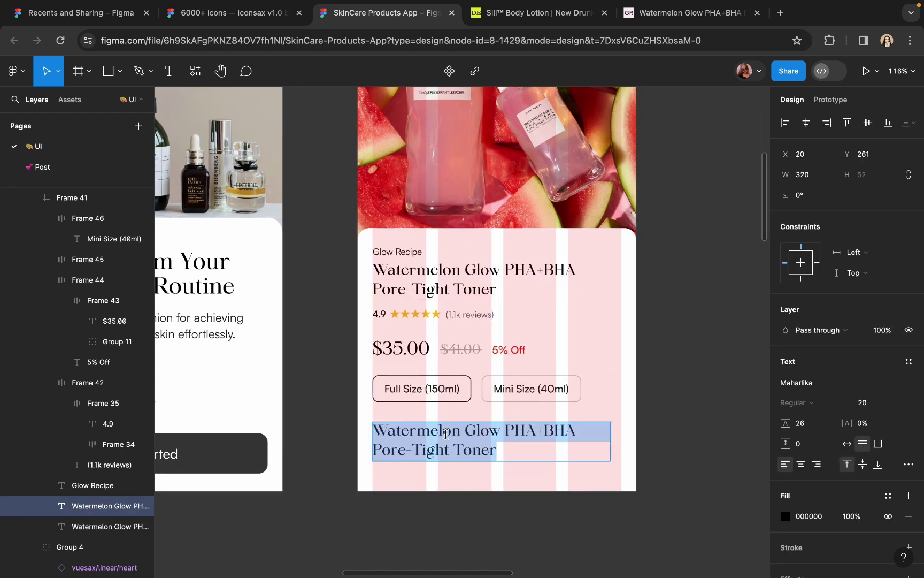
pyautogui.write('Product Description')
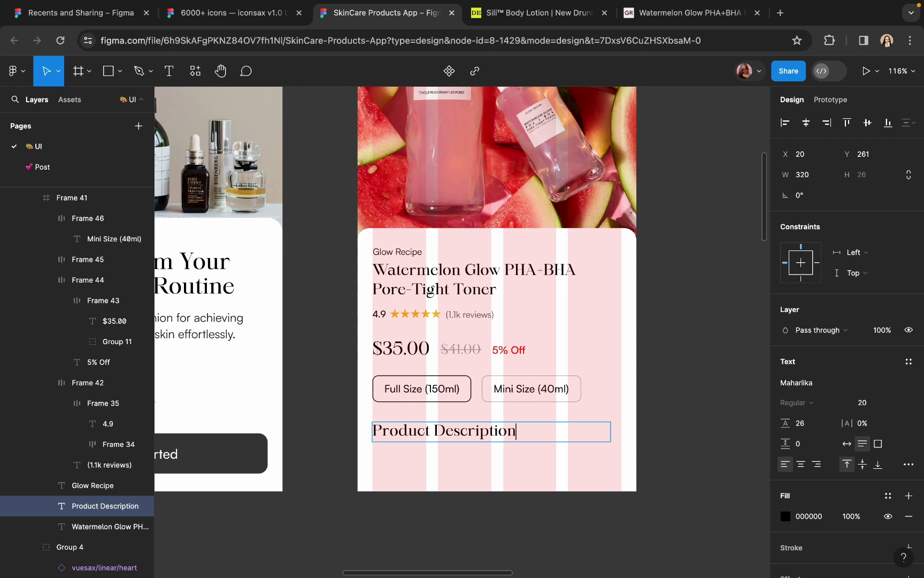
pyautogui.click(673, 403)
# Step: Copy the opening sentences of the Details section on the Glow Recipe product page and return to the Figma design
pyautogui.scroll(-5, 673, 403)
pyautogui.click(673, 14)
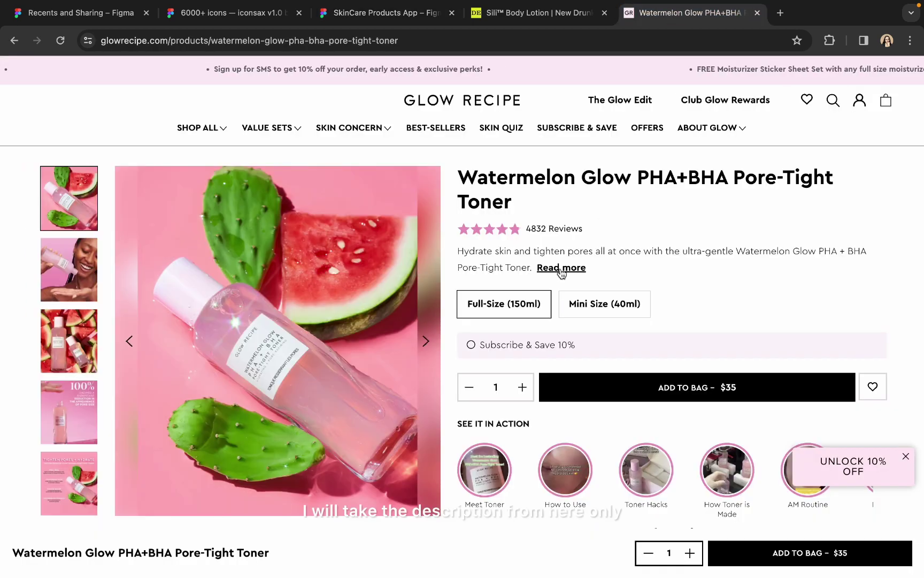
pyautogui.scroll(-1, 561, 270)
pyautogui.scroll(-10, 560, 271)
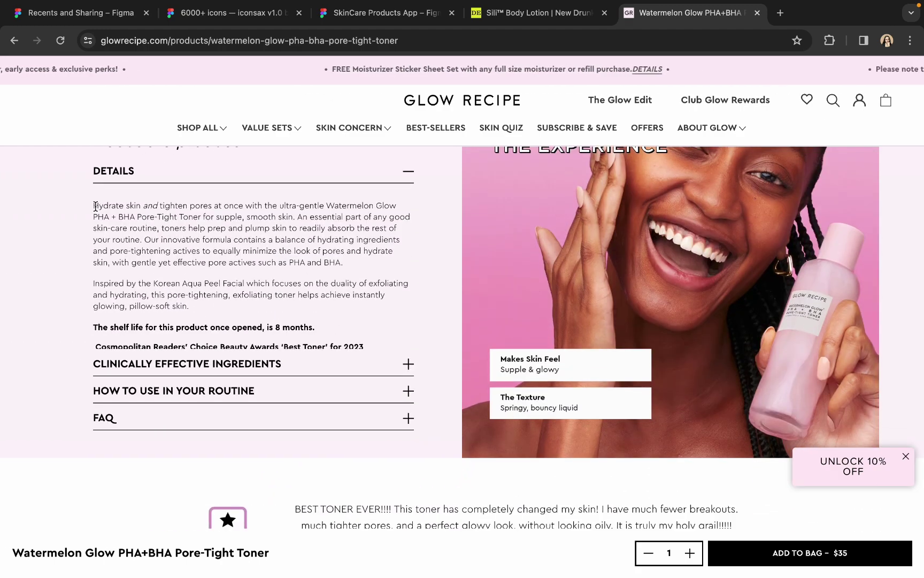
pyautogui.moveTo(95, 206); pyautogui.dragTo(167, 227)
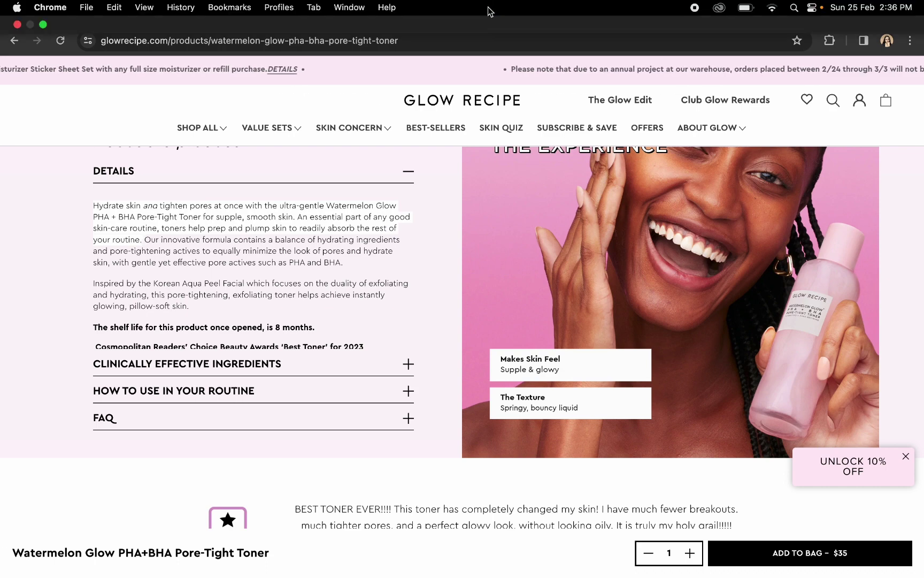
pyautogui.click(357, 20)
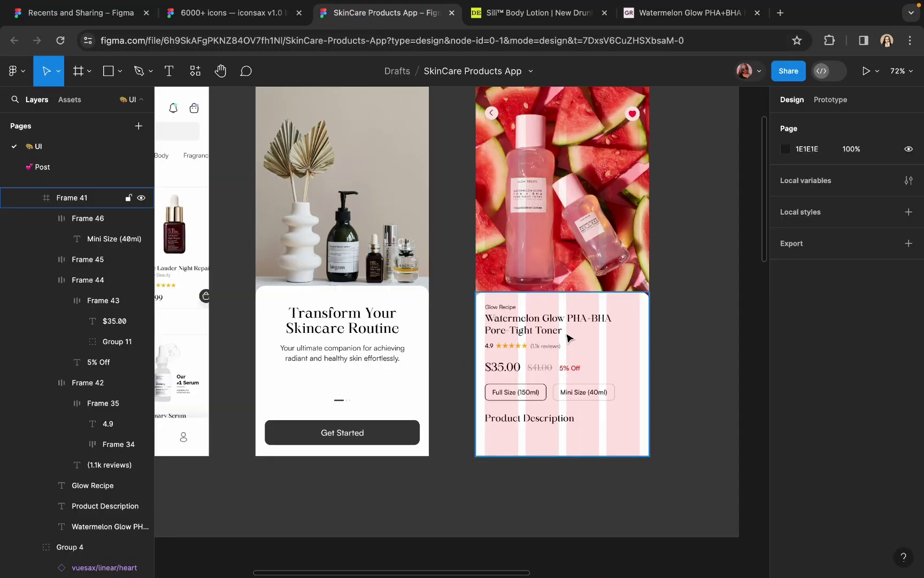
# Step: Duplicate the Glow Recipe label below the Product Description heading, set its font size to 16 and place it on the left margin at X 20
pyautogui.click(514, 309)
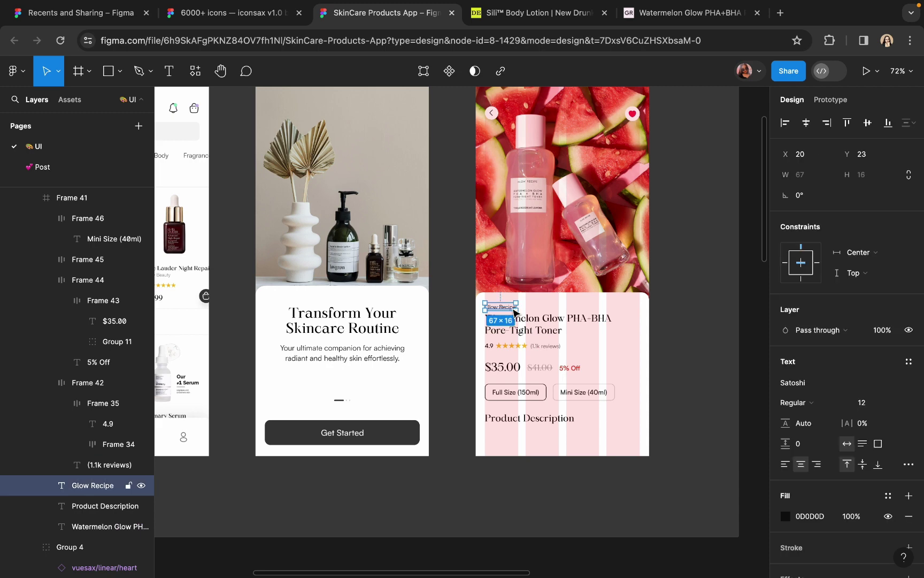
pyautogui.moveTo(514, 309); pyautogui.dragTo(528, 438)
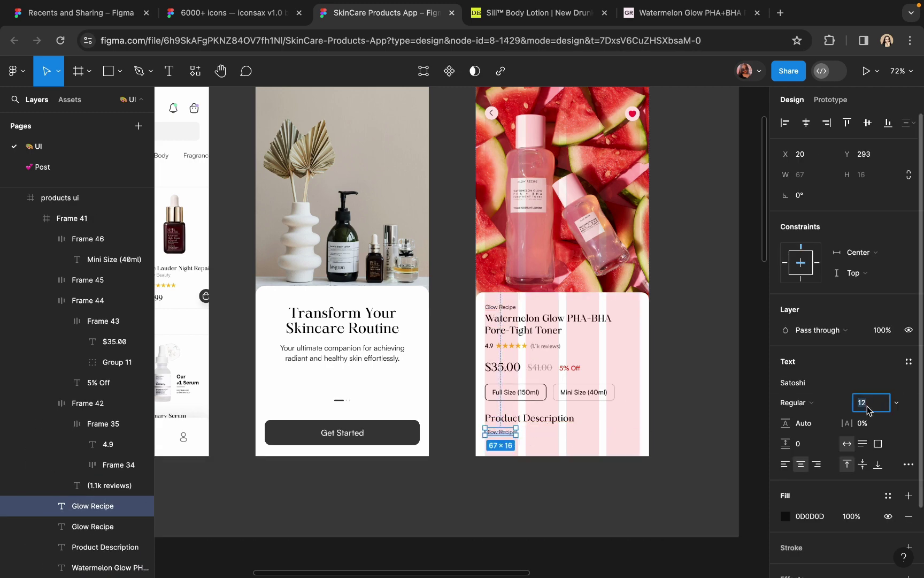
pyautogui.keyDown('ctrl'); pyautogui.scroll(5, 680, 399); pyautogui.keyUp('ctrl')
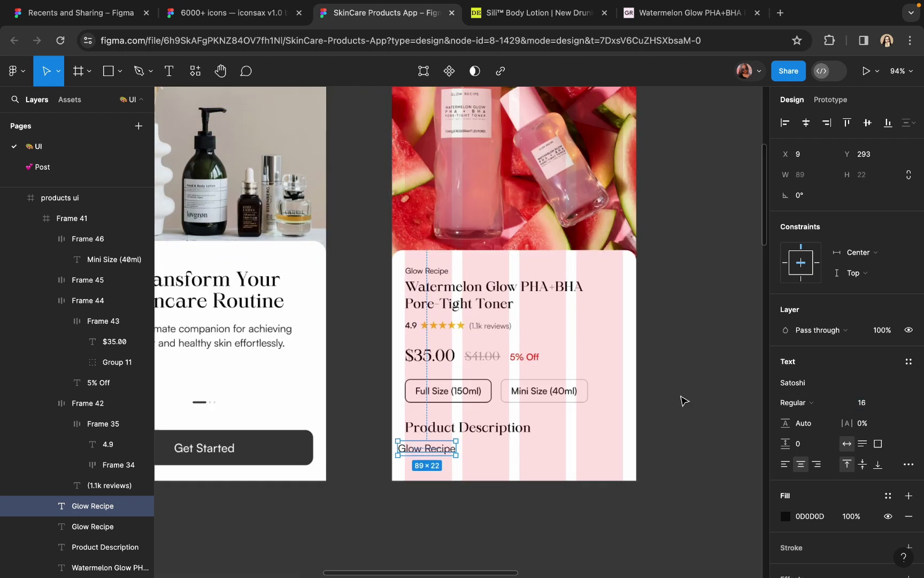
pyautogui.moveTo(428, 456); pyautogui.dragTo(434, 456)
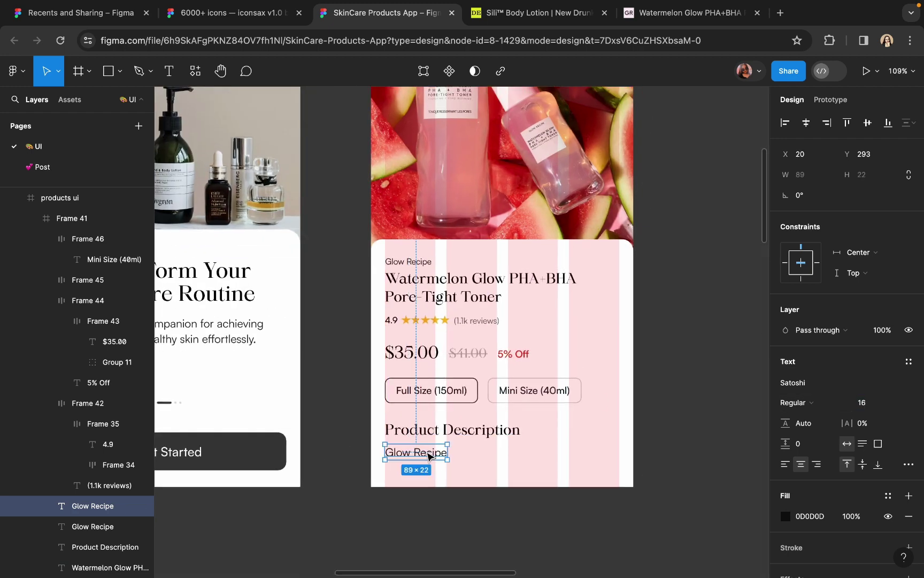
# Step: Replace the duplicated label's text with the copied product details, left-aligned and wrapped in a text box about 241 wide
pyautogui.doubleClick(428, 453)
pyautogui.hotkey('ctrl', 'v')
pyautogui.keyDown('ctrl'); pyautogui.scroll(-8, 683, 349); pyautogui.keyUp('ctrl')
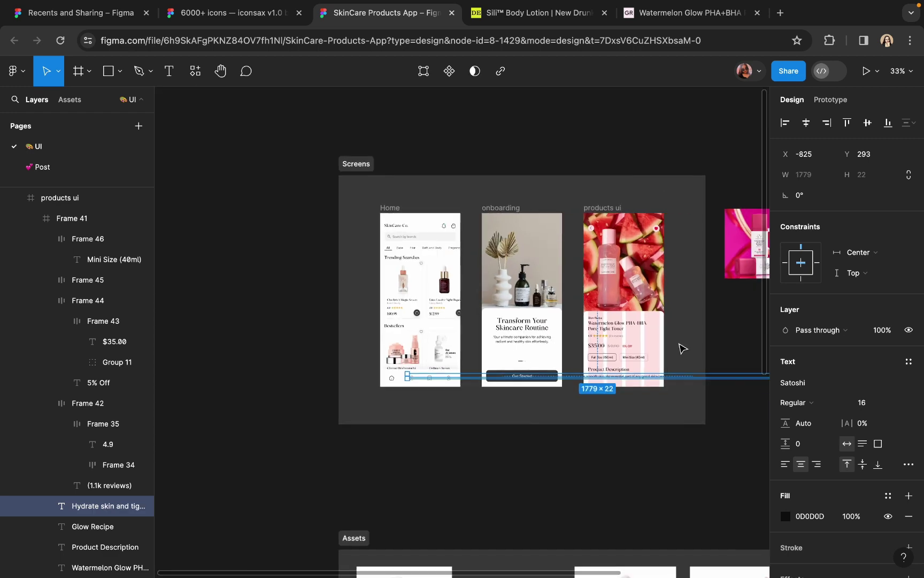
pyautogui.hscroll(5, 683, 349)
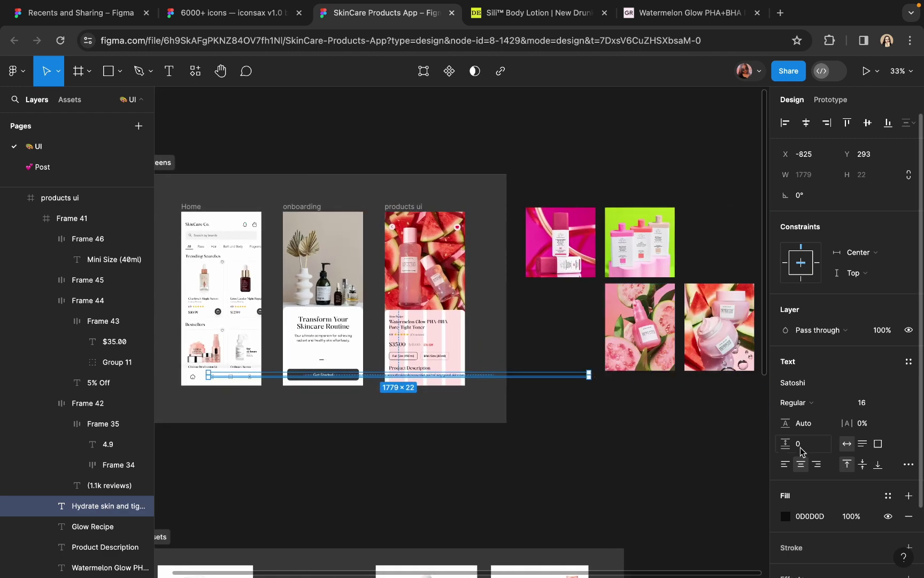
pyautogui.click(784, 466)
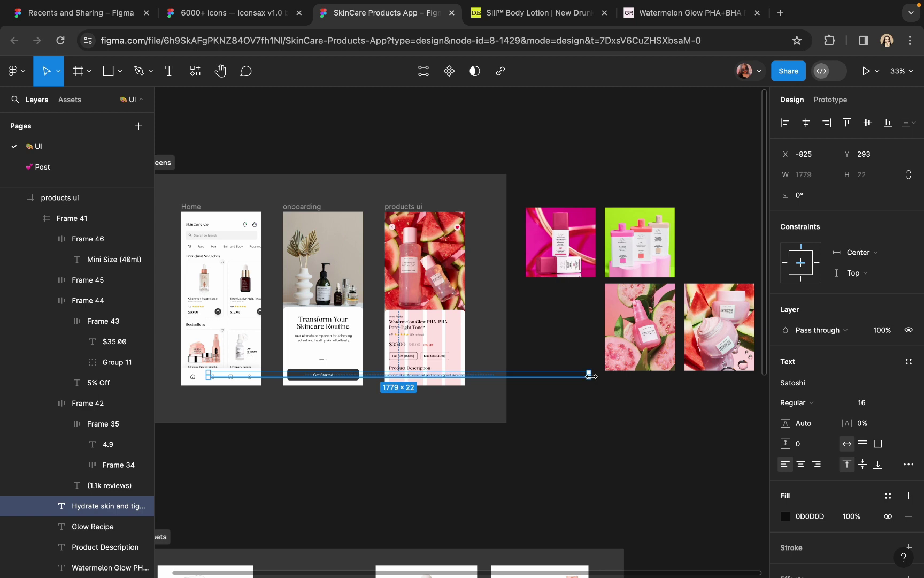
pyautogui.moveTo(590, 376); pyautogui.dragTo(412, 393)
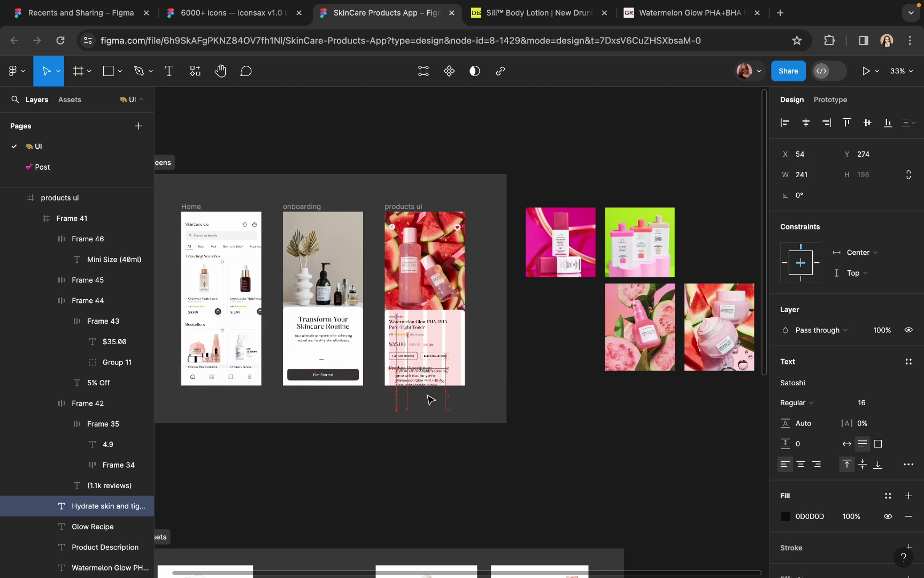
# Step: Position the description text under its heading at X 20, Y 293 and widen the text box to 335
pyautogui.keyDown('ctrl'); pyautogui.scroll(10, 422, 400); pyautogui.keyUp('ctrl')
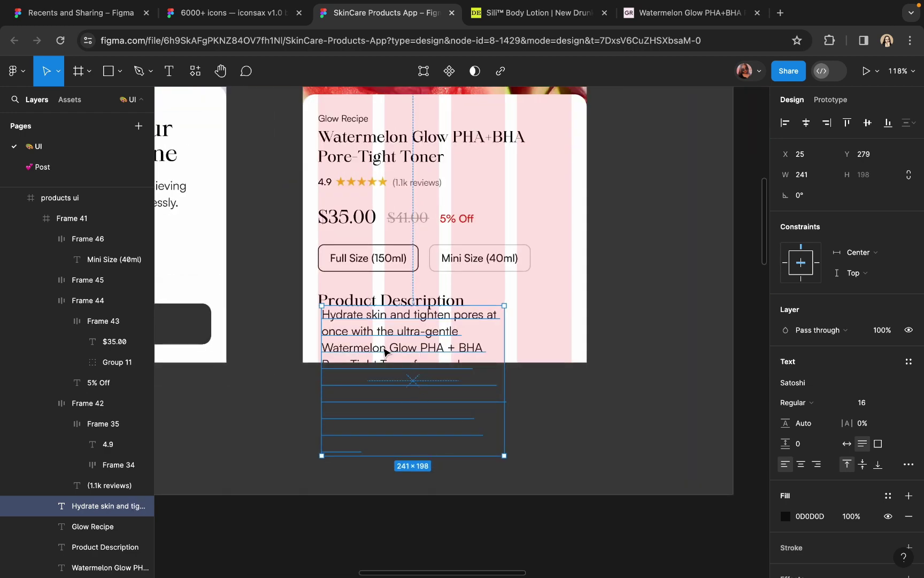
pyautogui.moveTo(384, 351); pyautogui.dragTo(382, 365)
pyautogui.moveTo(504, 342); pyautogui.dragTo(574, 343)
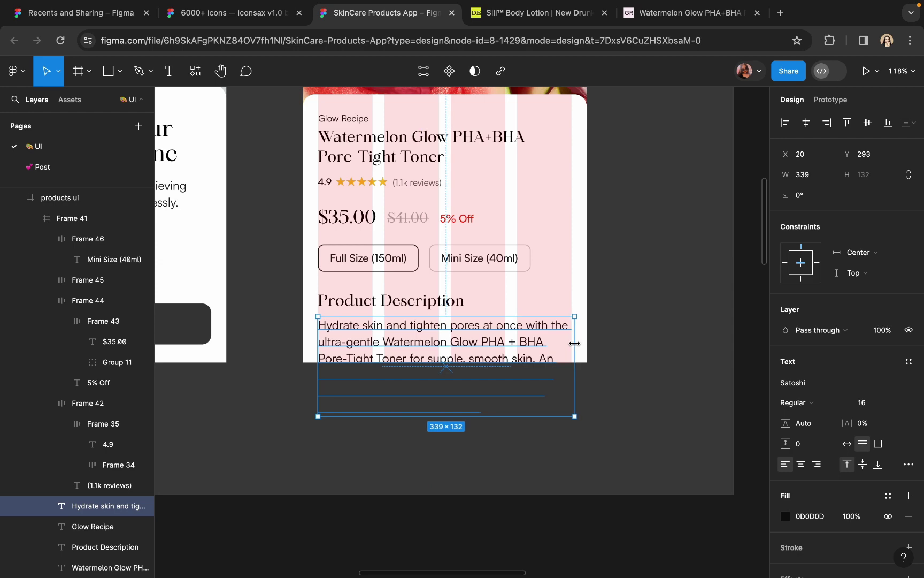
pyautogui.click(619, 328)
pyautogui.scroll(-5, 615, 326)
# Step: Set the product description's fill to grey 929292, sampled from the Luxury Beauty text on the Home screen
pyautogui.click(107, 505)
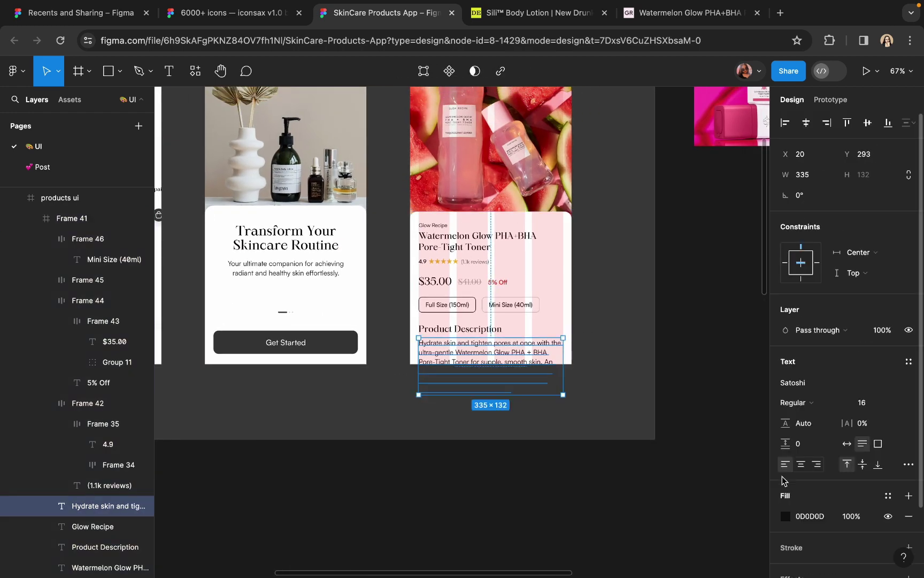
pyautogui.click(784, 515)
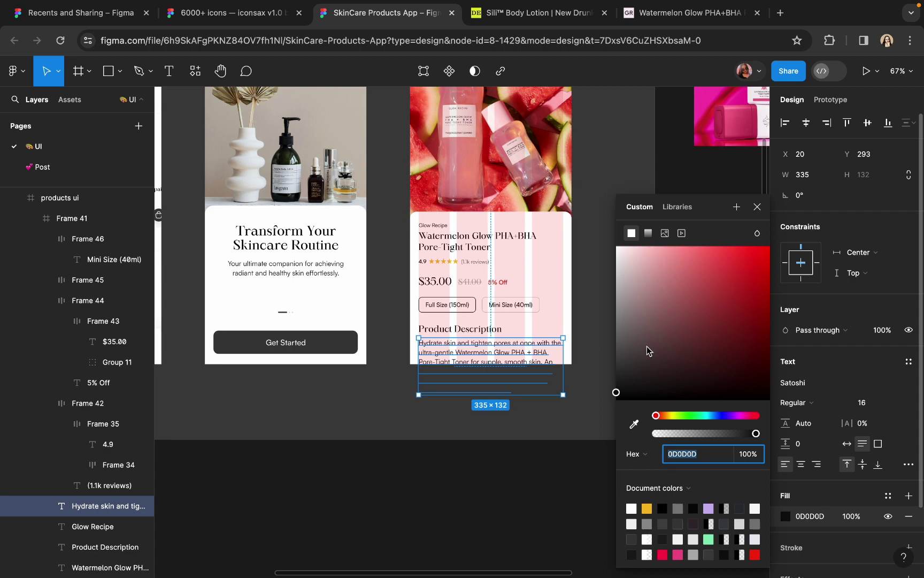
pyautogui.moveTo(649, 351); pyautogui.dragTo(615, 349)
pyautogui.click(634, 424)
pyautogui.hscroll(-1, 459, 408)
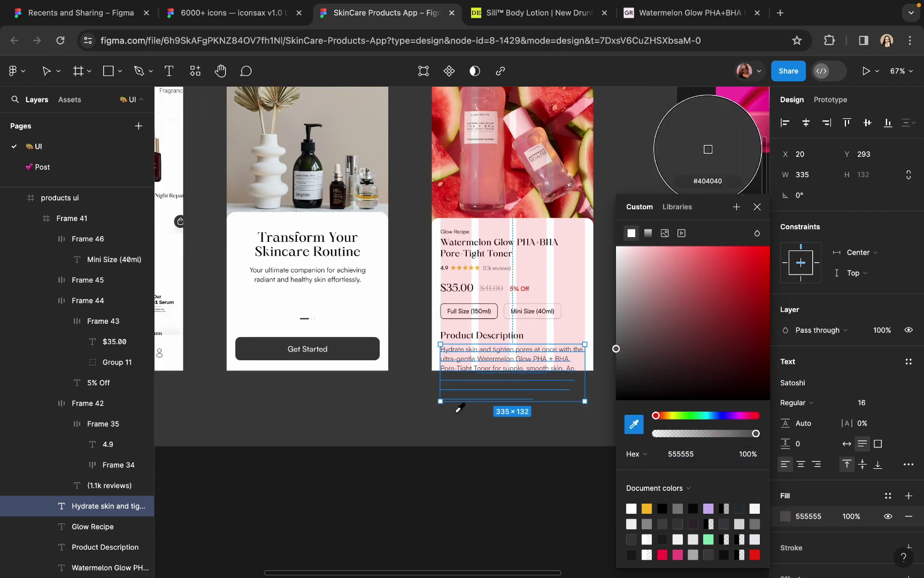
pyautogui.hscroll(-5, 458, 406)
pyautogui.scroll(10, 287, 270)
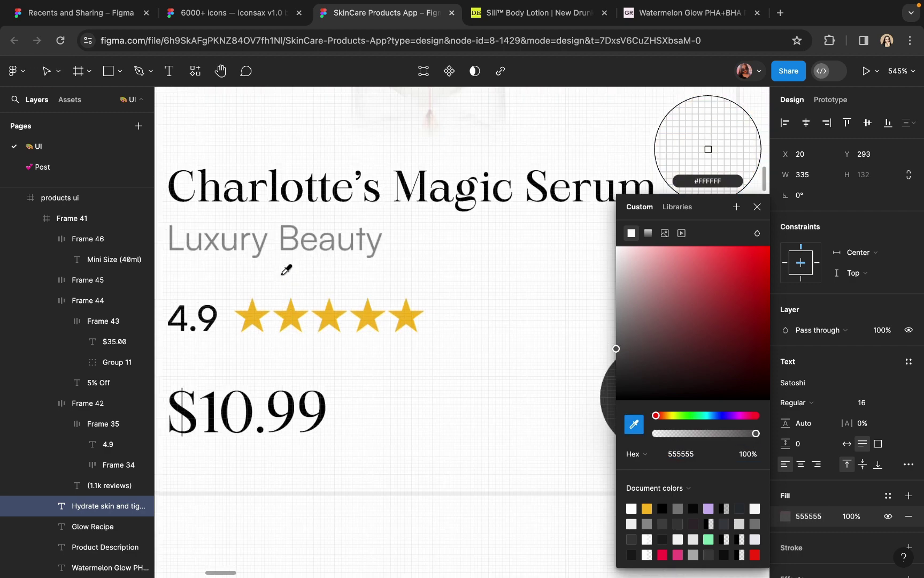
pyautogui.scroll(5, 287, 270)
pyautogui.click(334, 191)
pyautogui.scroll(-6, 333, 193)
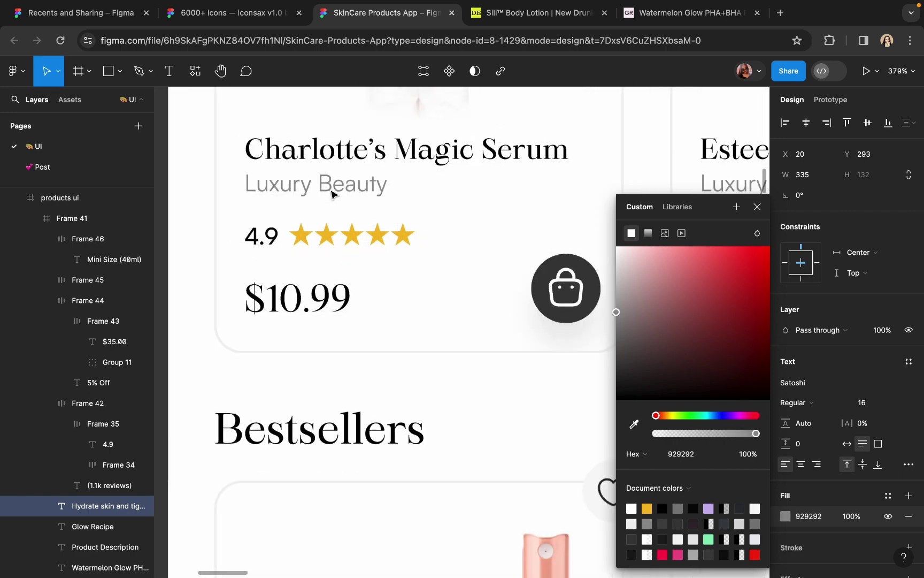
pyautogui.scroll(-10, 332, 193)
pyautogui.hscroll(10, 332, 195)
pyautogui.scroll(3, 484, 386)
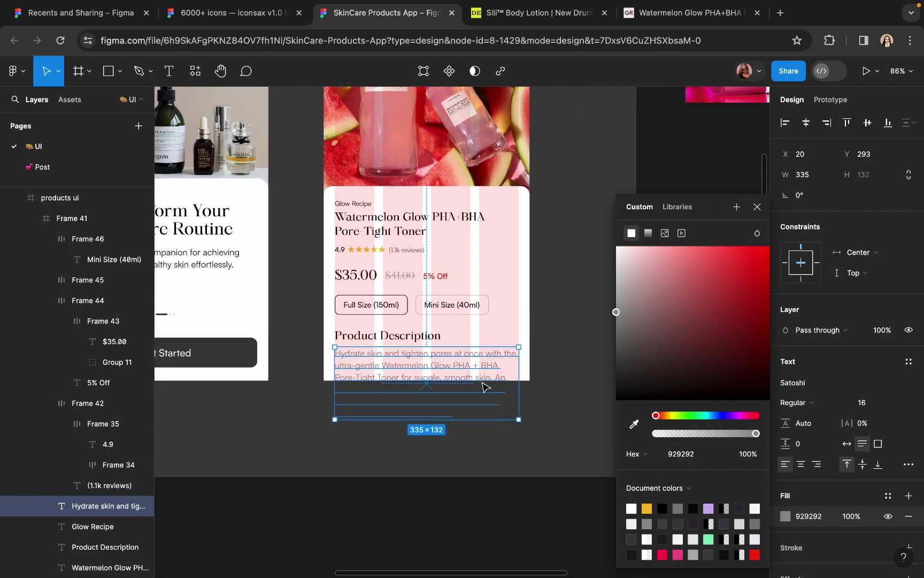
# Step: Darken the grey fill of the product description text and close the colour picker
pyautogui.moveTo(638, 337); pyautogui.dragTo(598, 344)
pyautogui.click(570, 335)
pyautogui.scroll(-2, 569, 335)
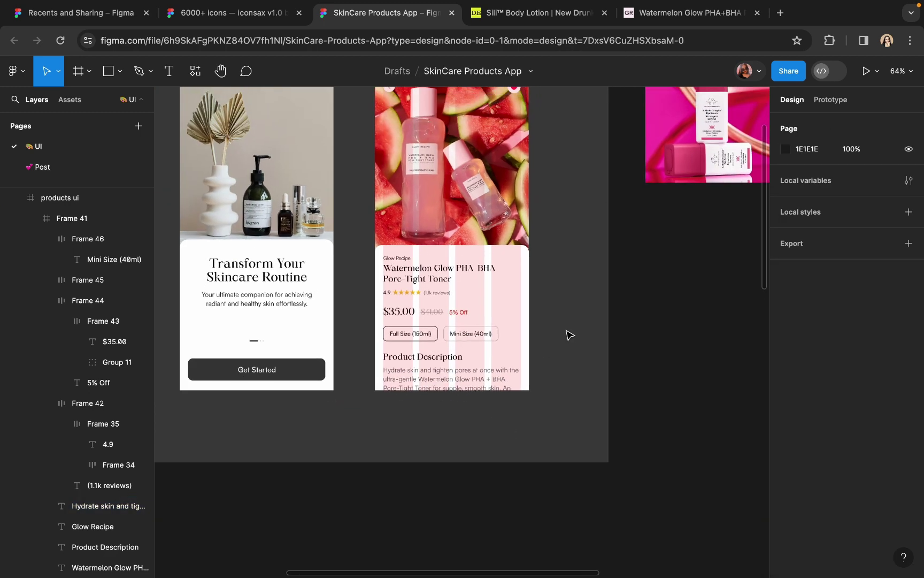
pyautogui.scroll(5, 465, 383)
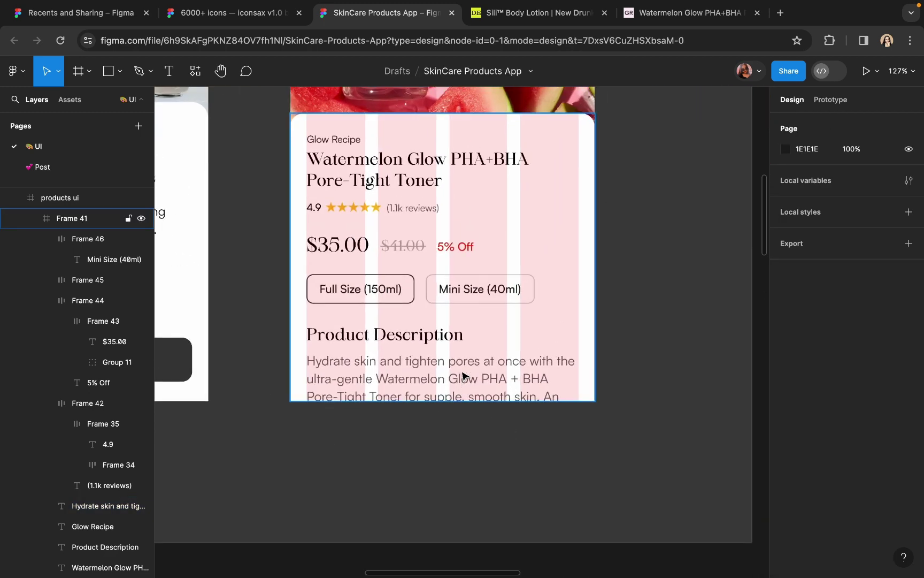
pyautogui.scroll(-5, 465, 376)
pyautogui.scroll(2, 369, 373)
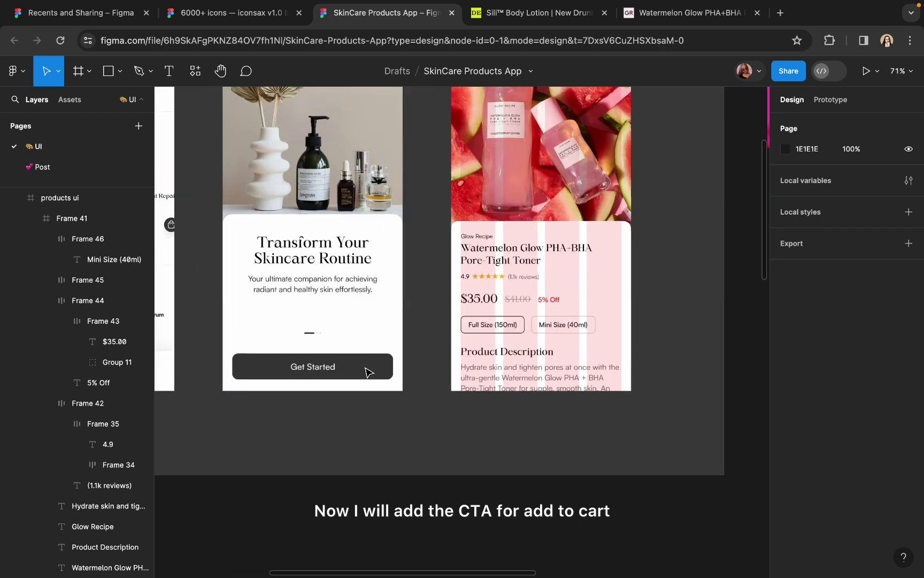
# Step: Duplicate the Home screen's white navigation bar onto the bottom edge of the products ui screen
pyautogui.click(353, 370)
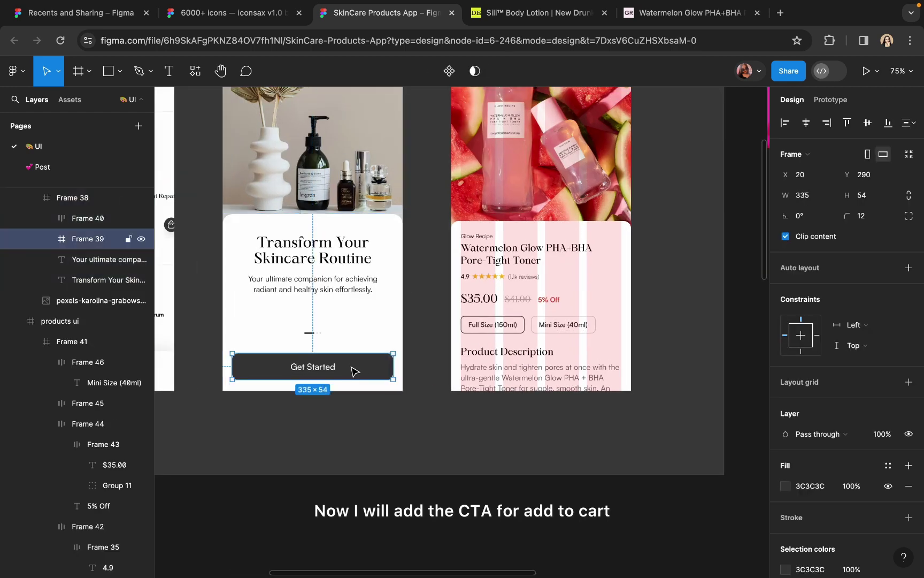
pyautogui.hscroll(-6, 353, 370)
pyautogui.click(434, 313)
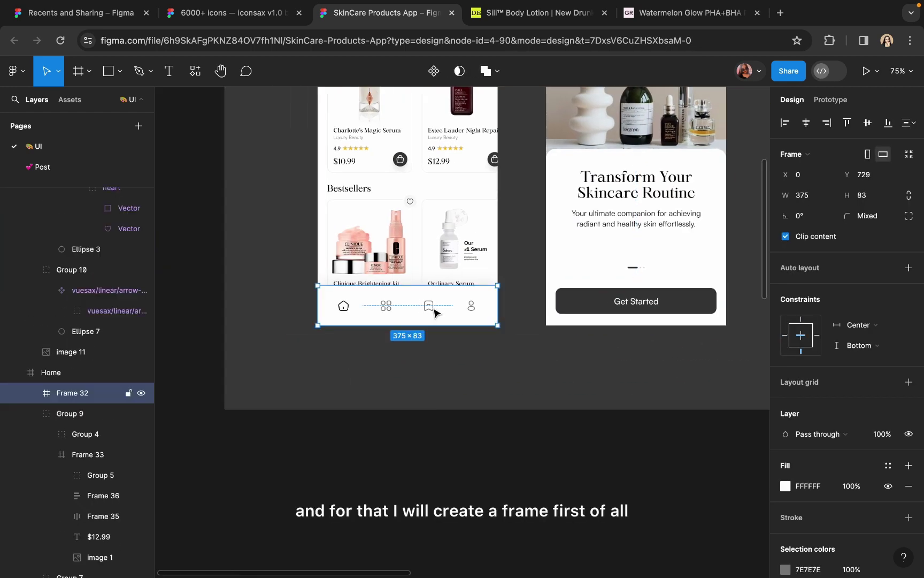
pyautogui.moveTo(435, 313); pyautogui.dragTo(611, 313)
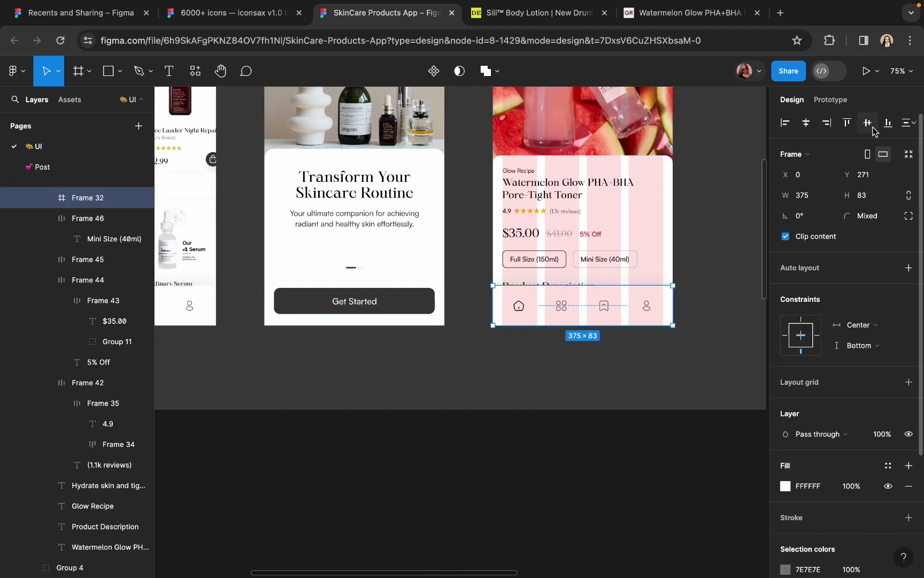
# Step: Delete the navigation icons from the duplicated bar, keeping only its white background
pyautogui.scroll(5, 575, 272)
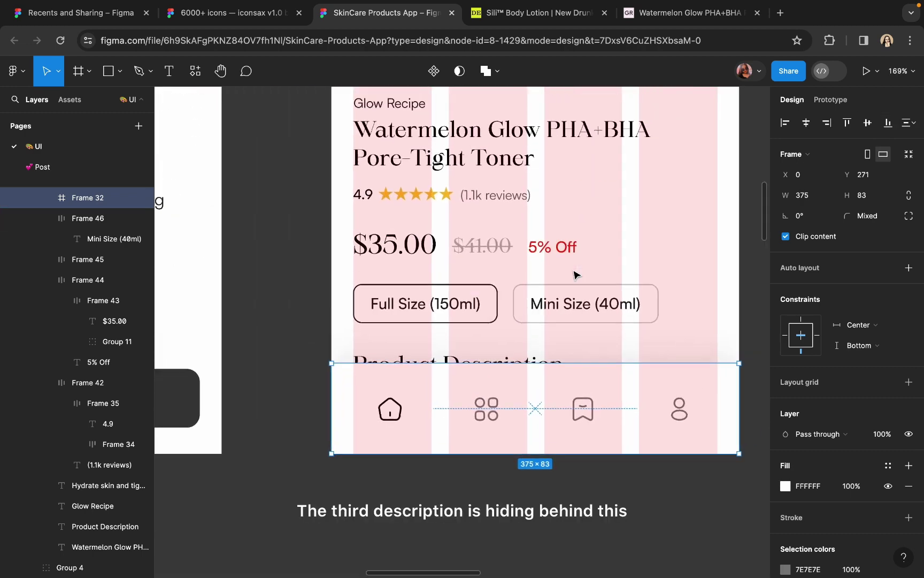
pyautogui.scroll(-3, 574, 274)
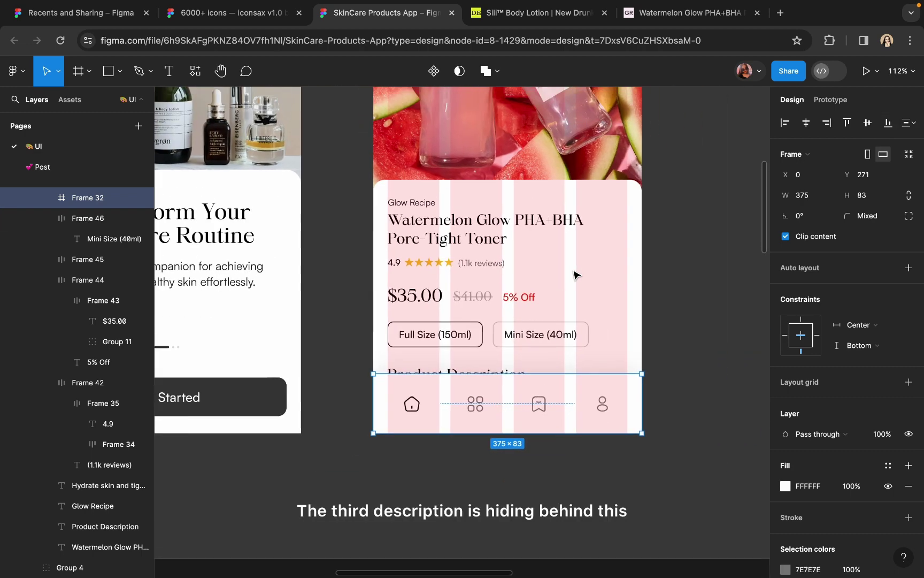
pyautogui.click(474, 415)
pyautogui.press('Delete')
pyautogui.scroll(-4, 474, 415)
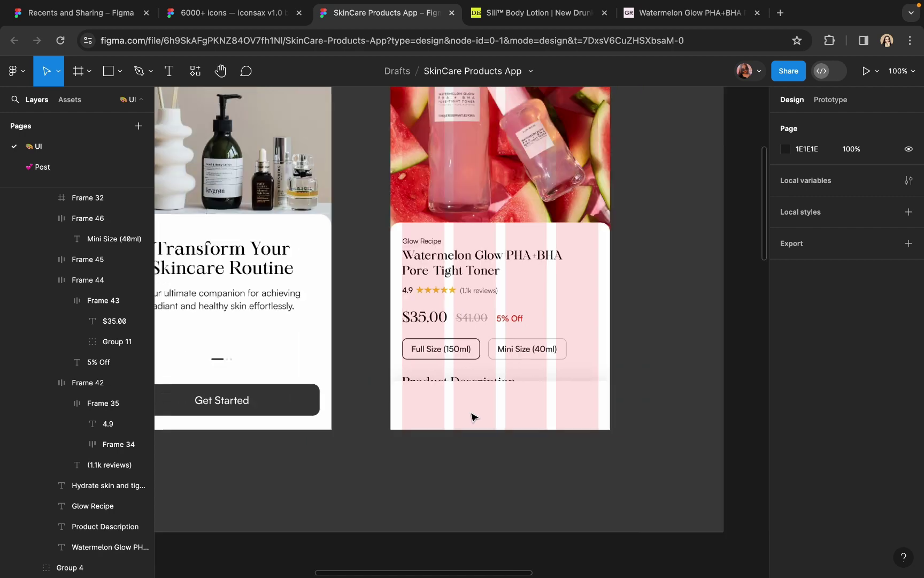
pyautogui.scroll(1, 474, 415)
# Step: Duplicate the onboarding screen's Get Started button into the empty bottom bar at X 20, Y 15
pyautogui.click(360, 422)
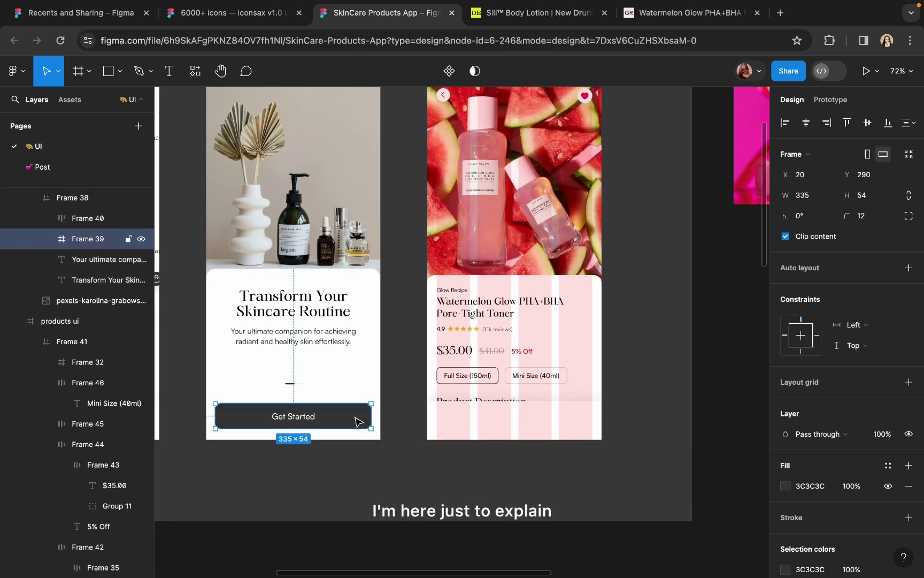
pyautogui.moveTo(361, 422); pyautogui.dragTo(580, 425)
pyautogui.scroll(5, 578, 425)
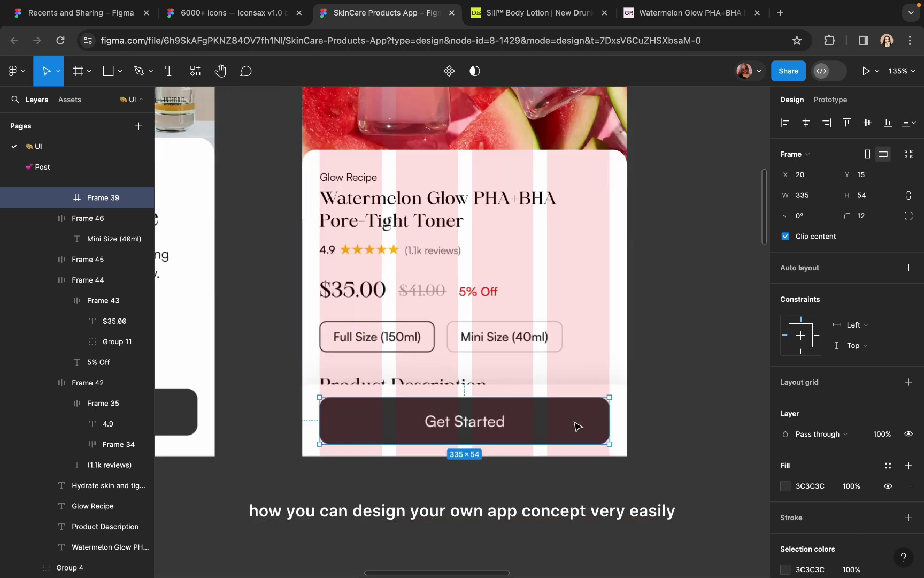
# Step: Change the duplicated button's label to "Add to bag - $35.00", checking the wording on the Glow Recipe product page
pyautogui.doubleClick(458, 426)
pyautogui.doubleClick(457, 428)
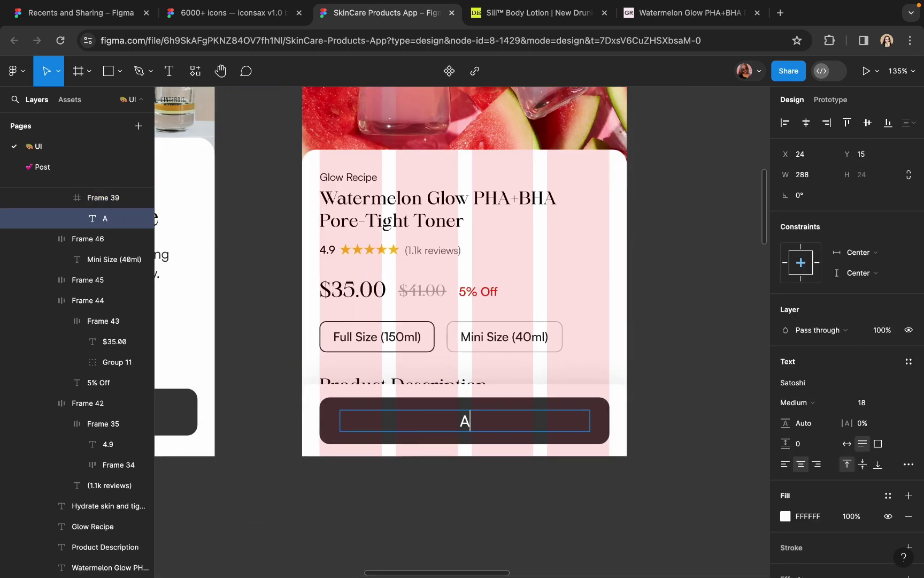
pyautogui.click(690, 13)
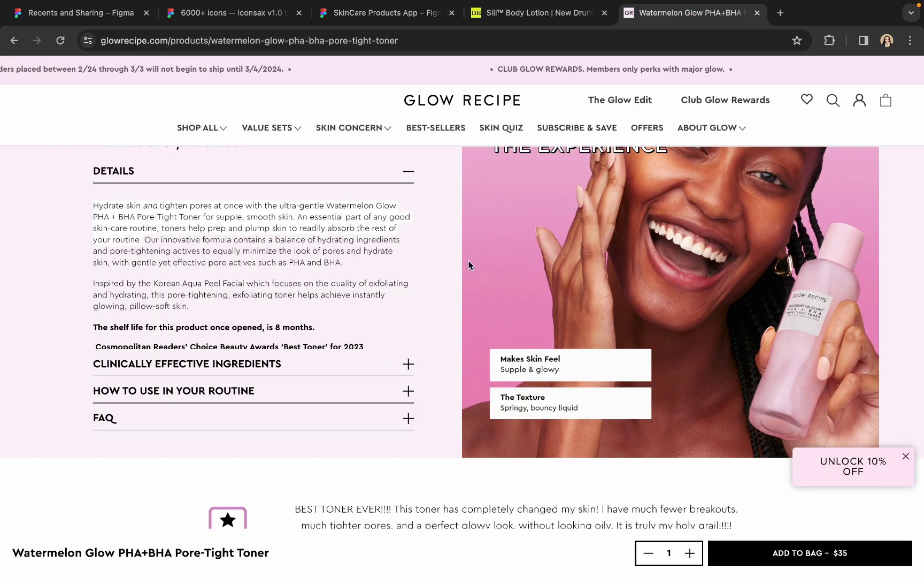
pyautogui.scroll(10, 468, 261)
pyautogui.click(396, 13)
pyautogui.write('Add to bag - $35.00')
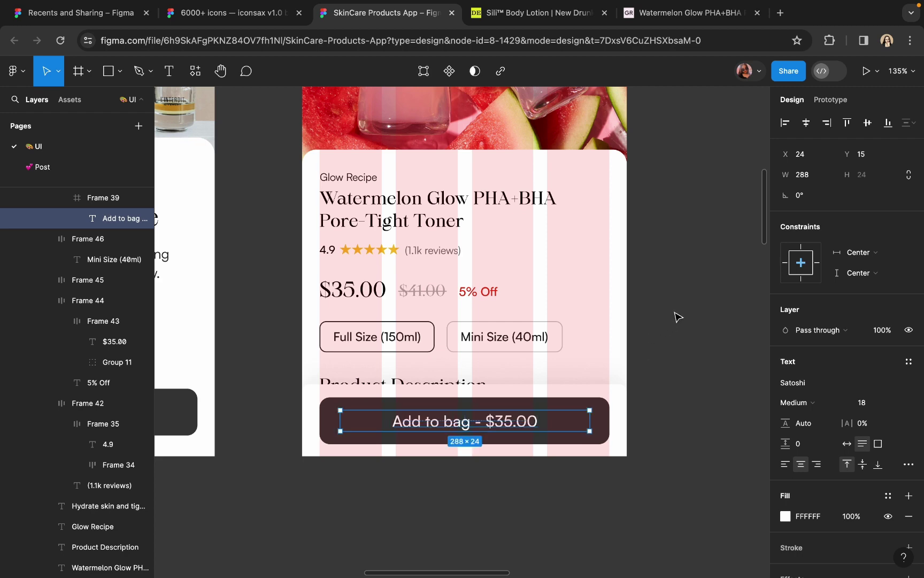
pyautogui.click(679, 317)
# Step: Extend the rounded details panel upward to make room for the description, and set the watermelon photo's height to 446
pyautogui.scroll(-5, 585, 404)
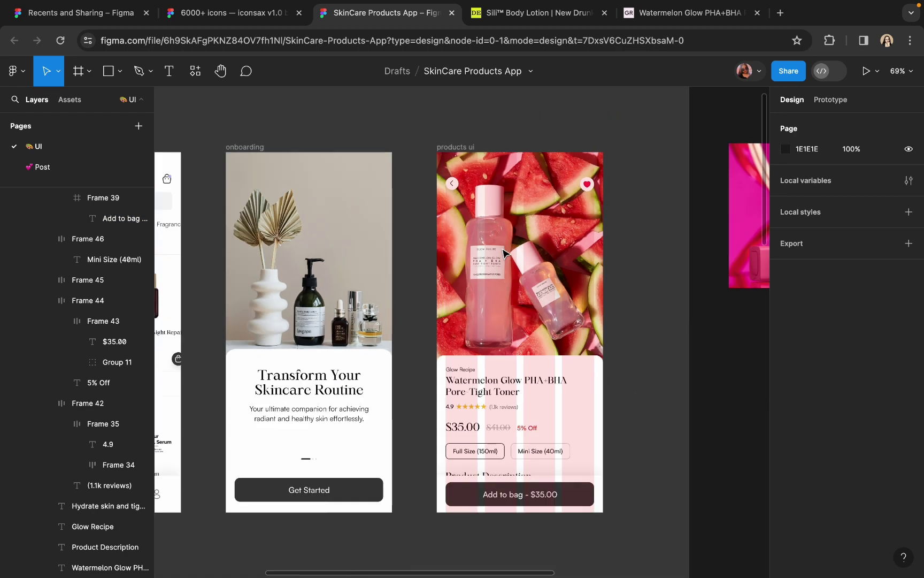
pyautogui.click(502, 372)
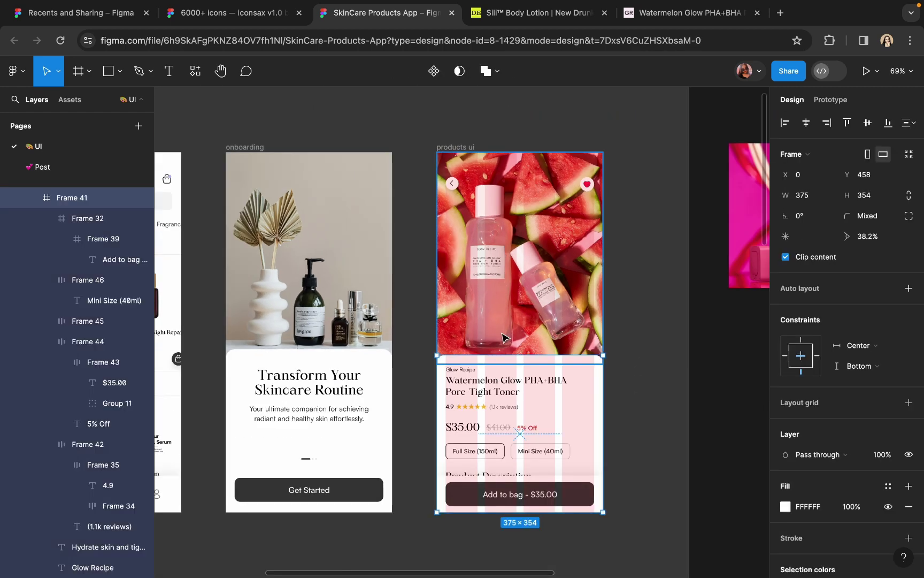
pyautogui.moveTo(501, 350)
pyautogui.mouseDown()
pyautogui.moveTo(501, 333)
pyautogui.moveTo(496, 348)
pyautogui.mouseUp()
pyautogui.click(509, 279)
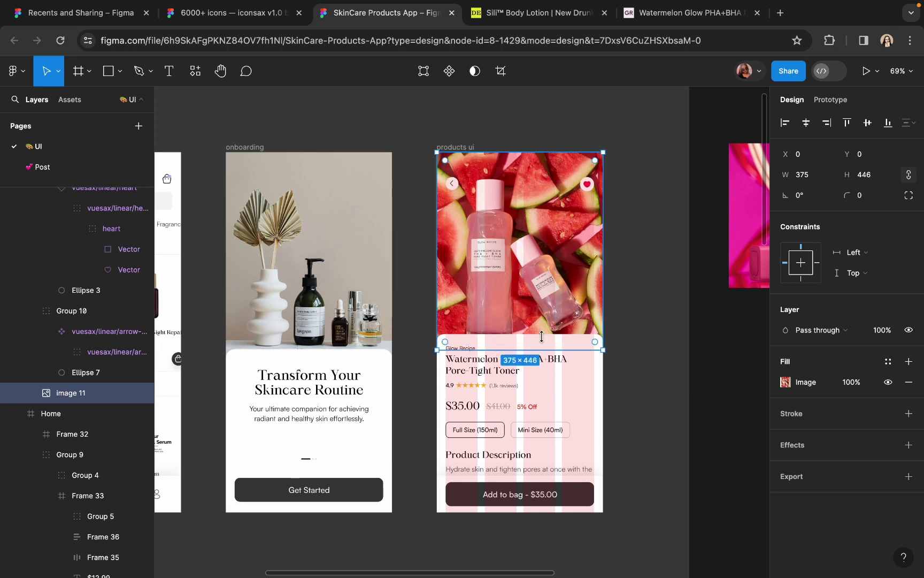
pyautogui.click(634, 311)
# Step: Hide the 4-column layout grid of the products ui frame
pyautogui.hscroll(2, 633, 312)
pyautogui.click(411, 145)
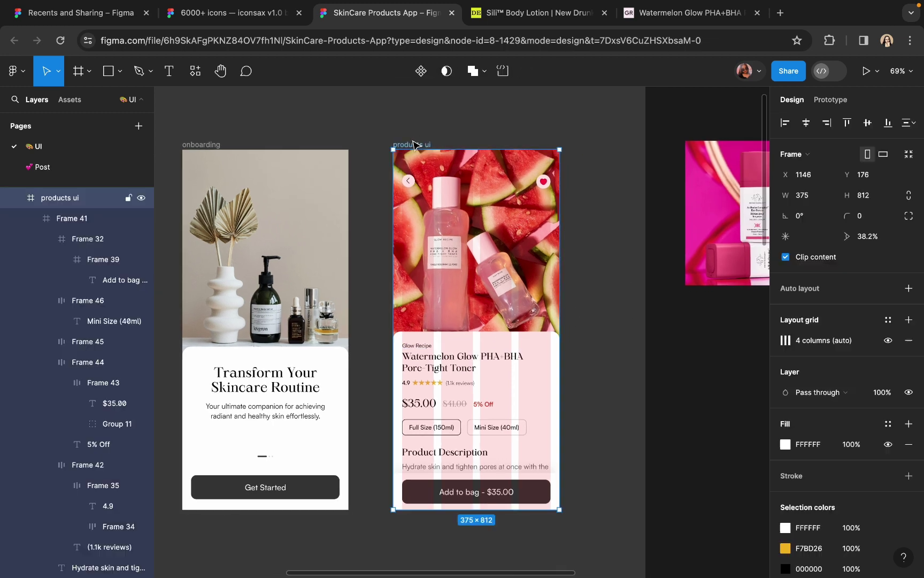
pyautogui.click(890, 342)
pyautogui.scroll(3, 529, 480)
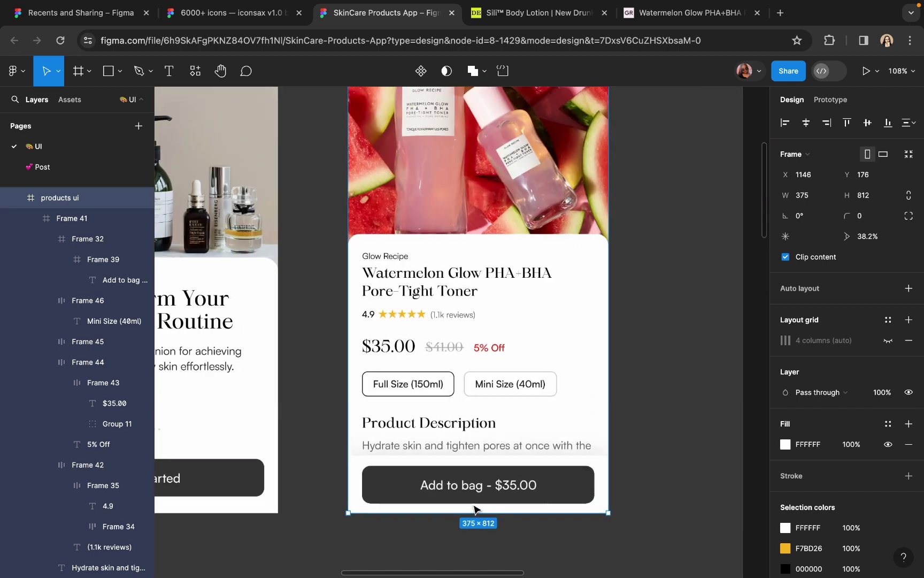
# Step: Group the Full Size and Mini Size options in a horizontal auto layout and move it up to Y 193, 16 px below the price row
pyautogui.scroll(-3, 475, 506)
pyautogui.scroll(5, 444, 428)
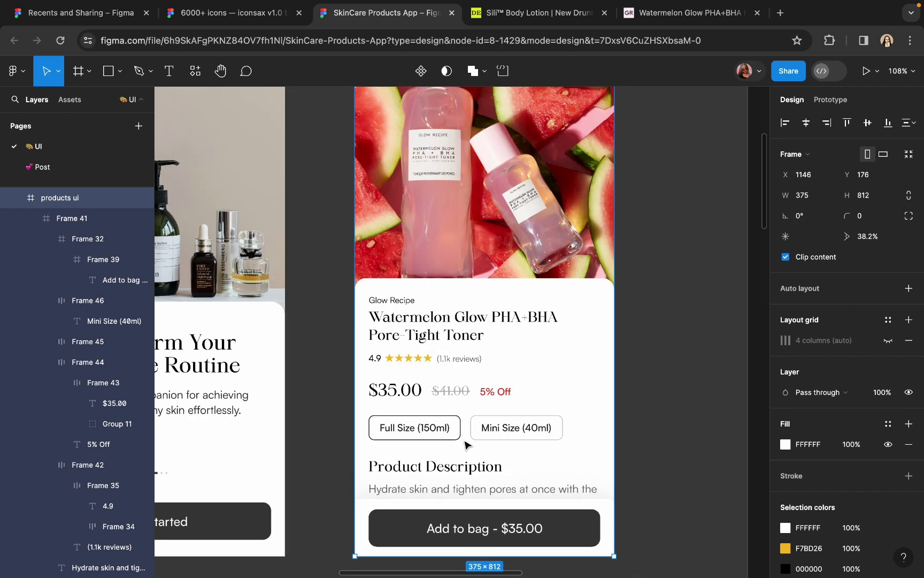
pyautogui.click(427, 426)
pyautogui.keyDown('shift'); pyautogui.click(520, 431); pyautogui.keyUp('shift')
pyautogui.hotkey('shift', 'a')
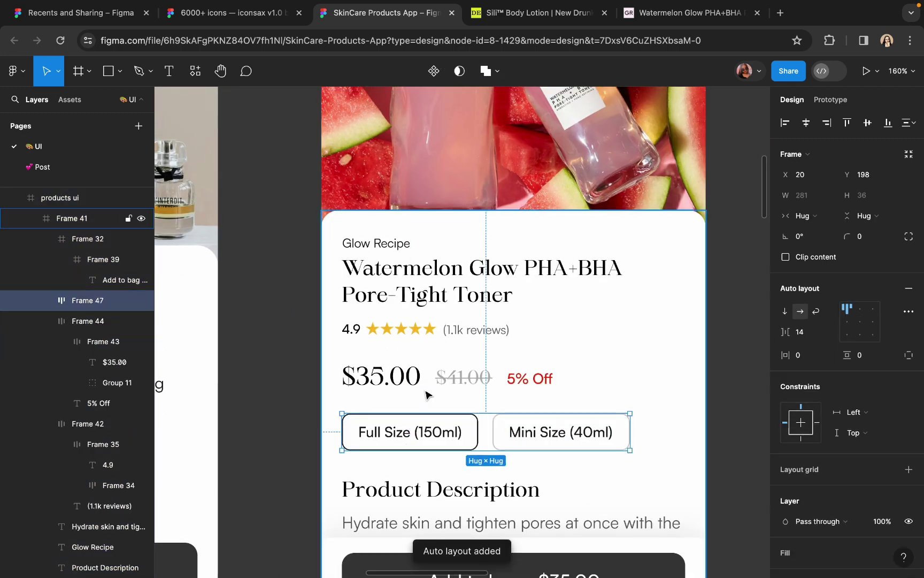
pyautogui.press('Up')
pyautogui.press('Up')
pyautogui.press('Up')
pyautogui.press('Up')
pyautogui.press('Up')
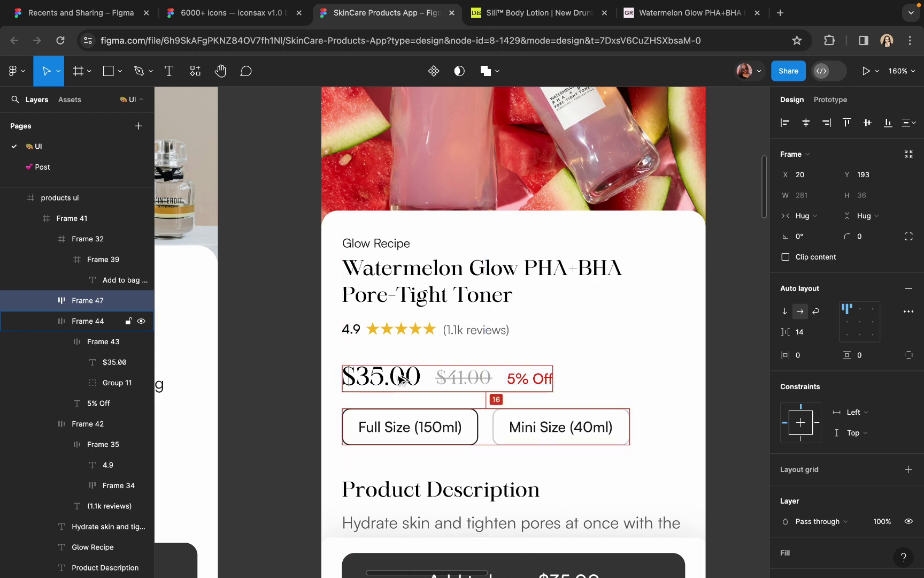
# Step: Move the price row and the size options together up by about 7 px, closer to the rating row
pyautogui.keyDown('shift'); pyautogui.click(404, 376); pyautogui.keyUp('shift')
pyautogui.press('Up')
pyautogui.press('Up')
pyautogui.press('Up')
pyautogui.press('Up')
pyautogui.press('Up')
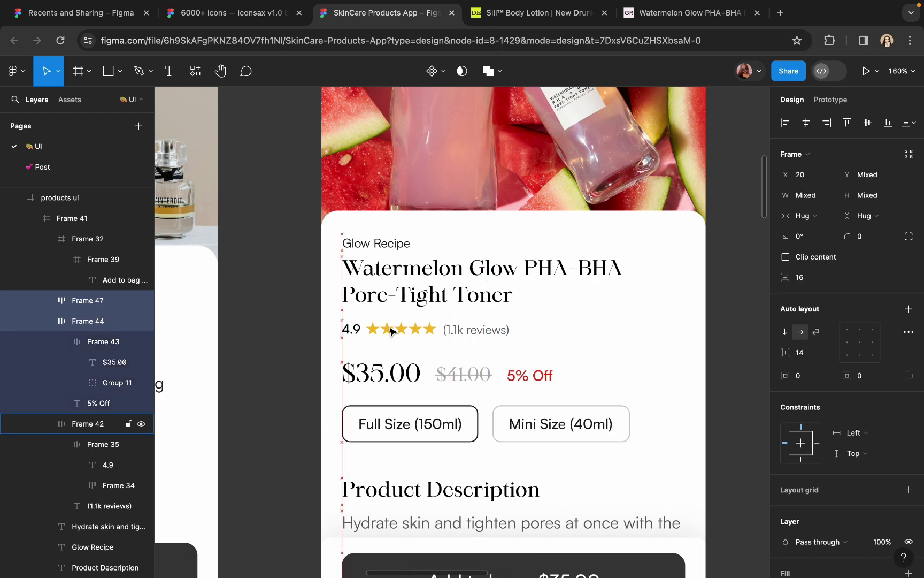
pyautogui.press('Up')
pyautogui.press('Up')
pyautogui.press('Up')
# Step: Group the Product Description heading and its paragraph in an auto layout and move it up to Y 250, 28 px below the size options
pyautogui.click(418, 492)
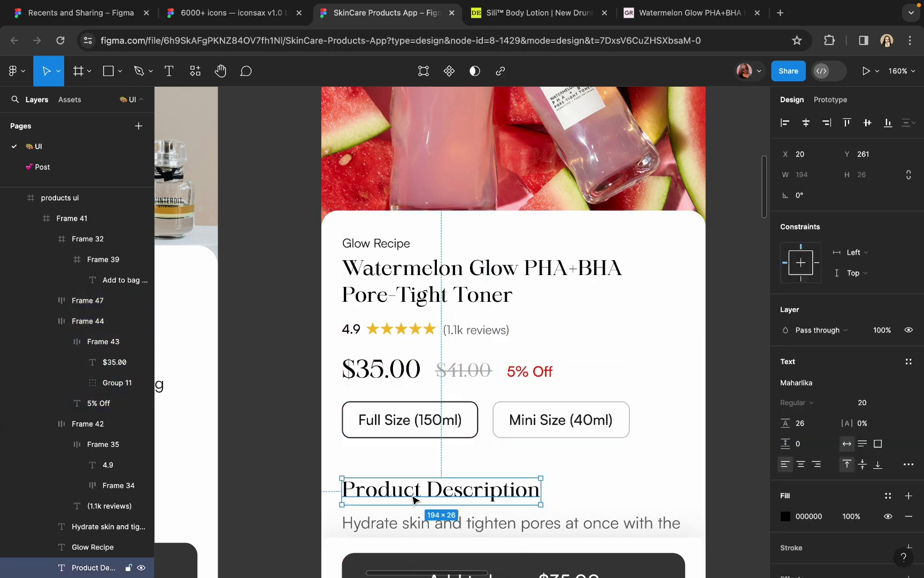
pyautogui.keyDown('shift'); pyautogui.click(405, 525); pyautogui.keyUp('shift')
pyautogui.hotkey('shift', 'a')
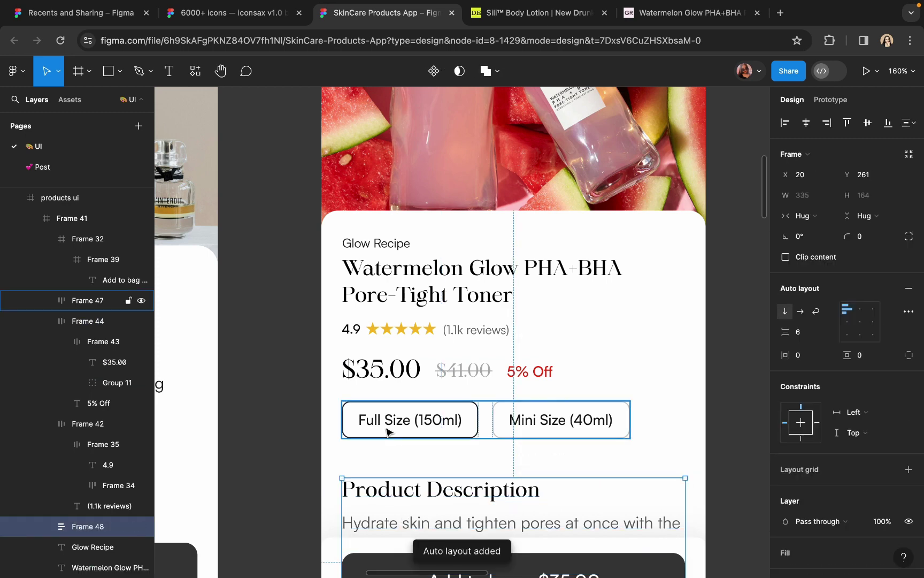
pyautogui.press('Up')
pyautogui.press('Up')
pyautogui.press('Up')
pyautogui.press('Up')
pyautogui.press('Up')
pyautogui.press('Up')
pyautogui.press('Up')
pyautogui.press('Up')
pyautogui.press('Up')
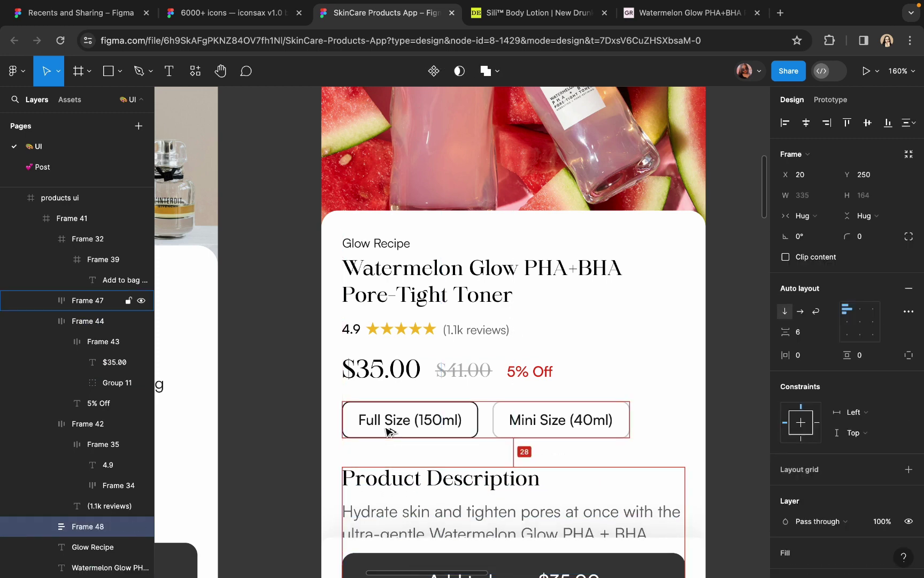
# Step: Examine the finished products ui screen up close and next to the onboarding screen, checking the spacing of the details panel
pyautogui.scroll(-2, 386, 431)
pyautogui.scroll(-3, 386, 431)
pyautogui.click(613, 433)
pyautogui.scroll(-2, 613, 434)
pyautogui.scroll(3, 504, 403)
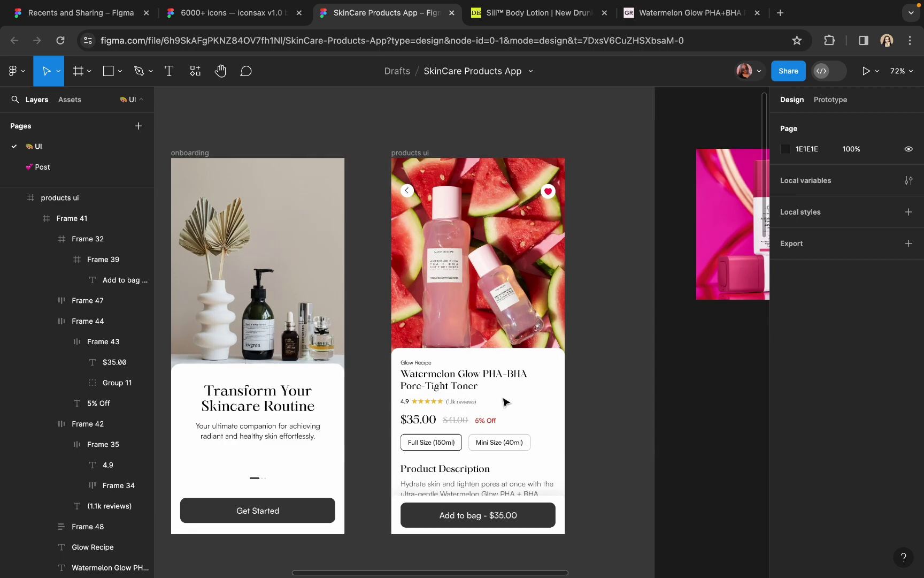
pyautogui.scroll(3, 434, 160)
pyautogui.scroll(-2, 434, 160)
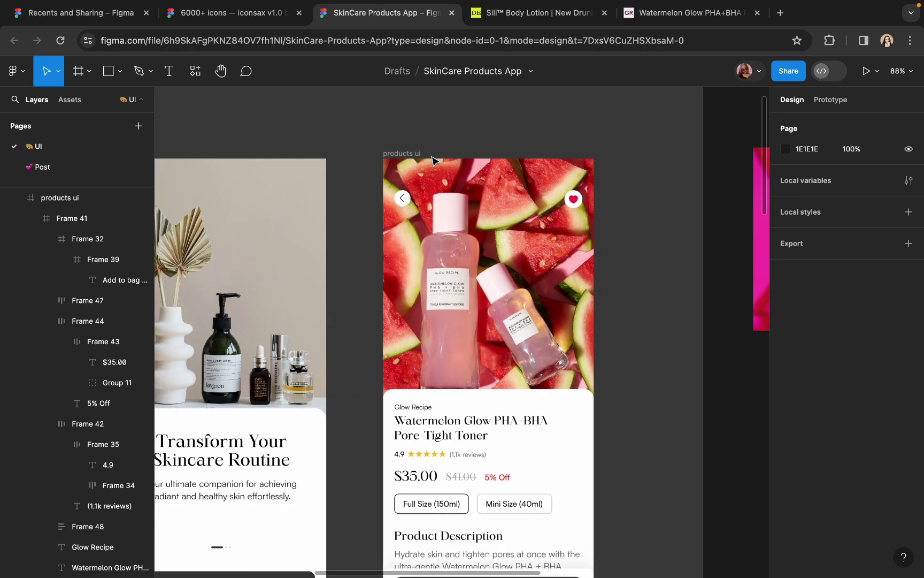
pyautogui.scroll(-2, 583, 171)
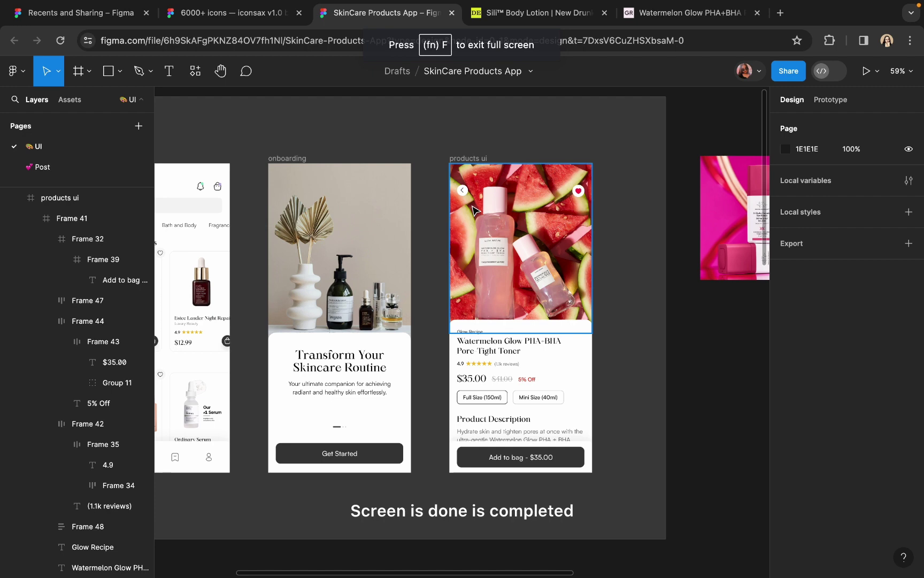
pyautogui.scroll(3, 503, 304)
pyautogui.scroll(-2, 503, 304)
pyautogui.hscroll(1, 503, 305)
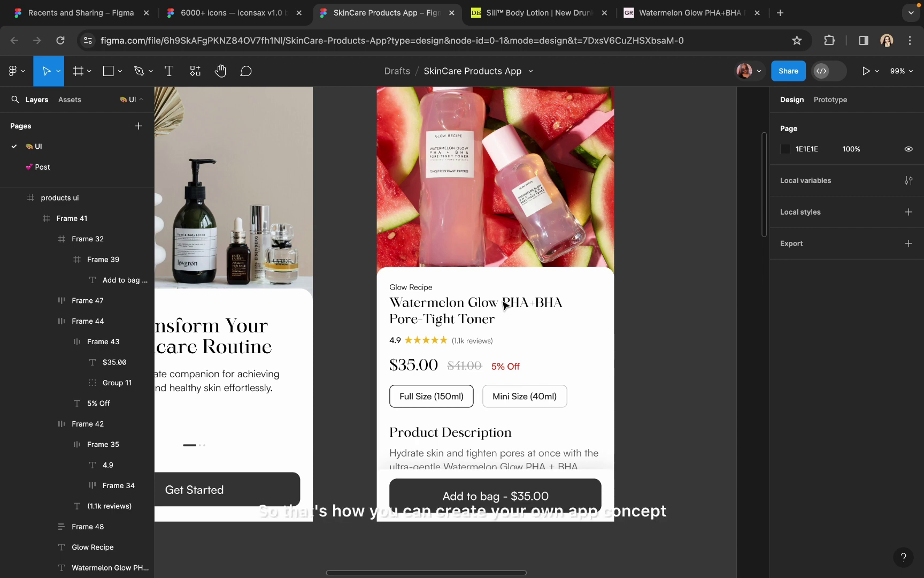
pyautogui.scroll(-5, 504, 305)
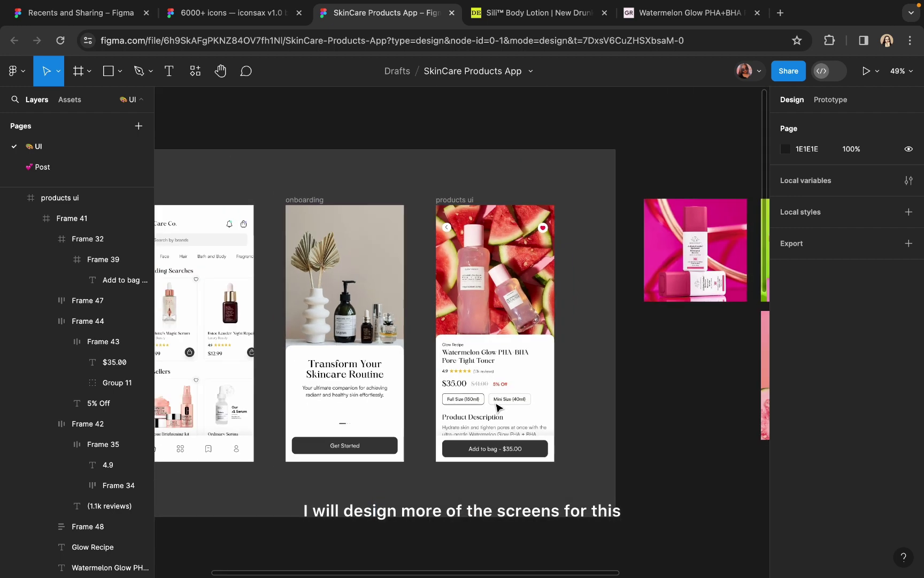
pyautogui.scroll(5, 202, 478)
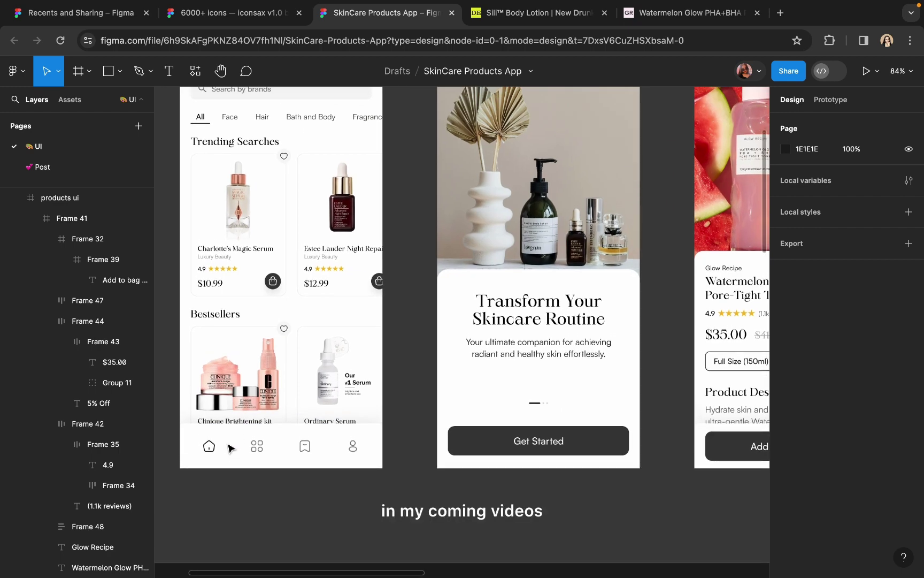
# Step: Inspect the Charlotte's Magic Serum image on the Home screen and compare the product pictures across all three screens
pyautogui.hscroll(-5, 236, 428)
pyautogui.click(314, 252)
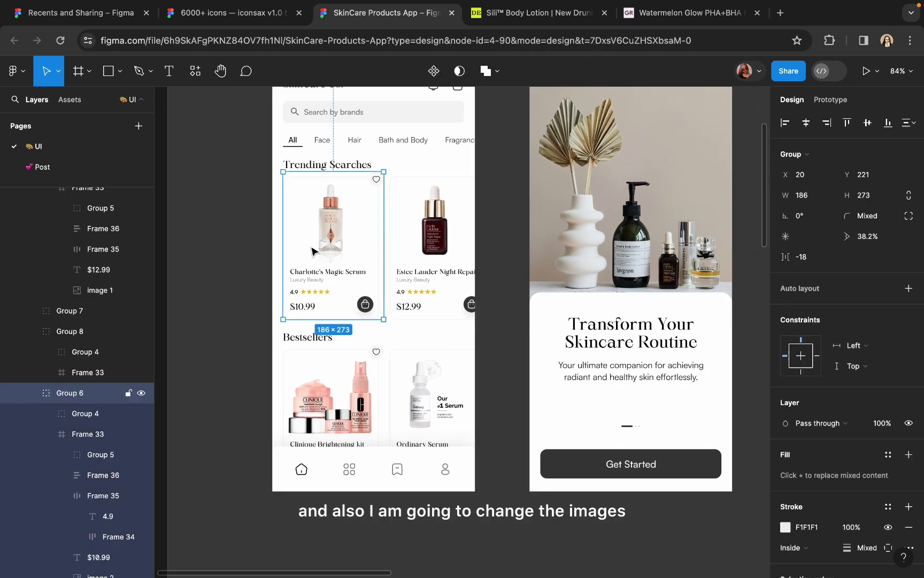
pyautogui.doubleClick(314, 252)
pyautogui.doubleClick(336, 231)
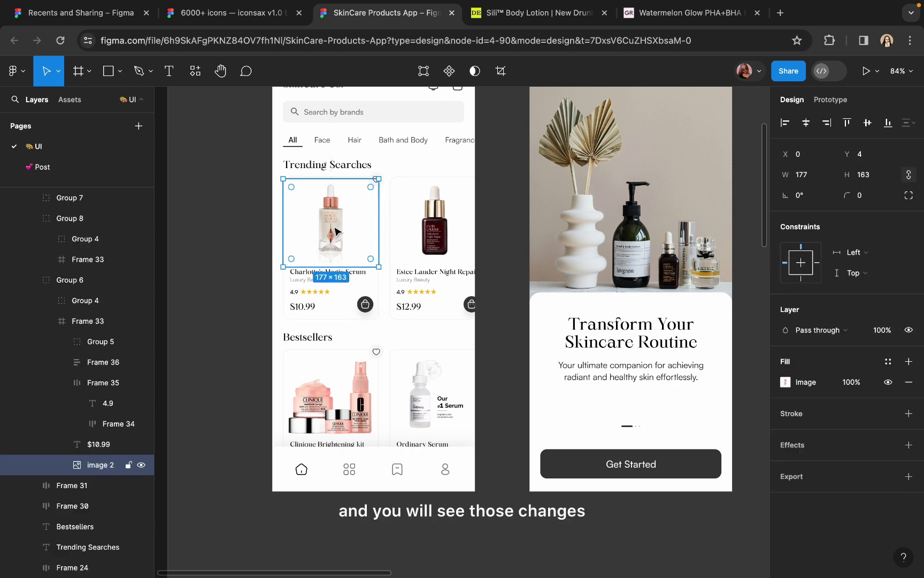
pyautogui.scroll(-5, 336, 231)
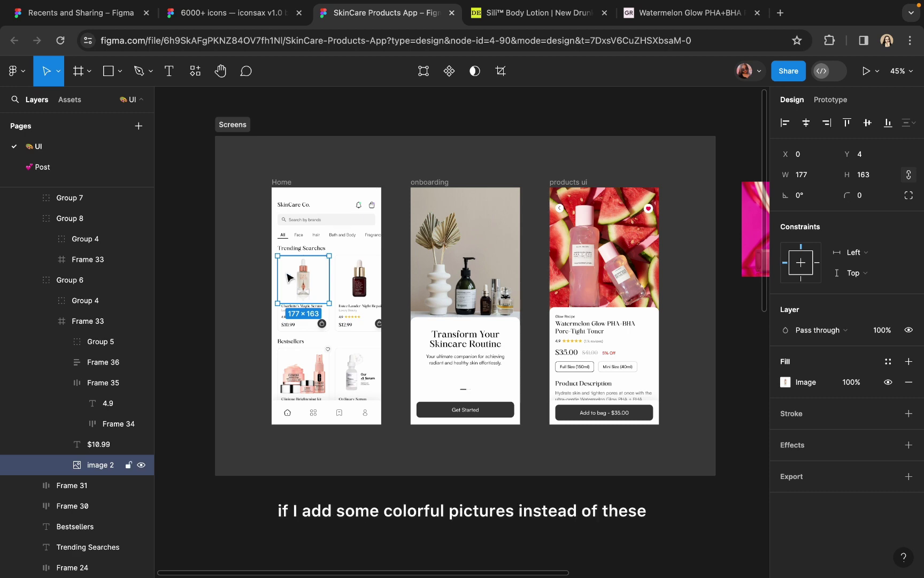
pyautogui.scroll(5, 287, 277)
pyautogui.scroll(-3, 343, 273)
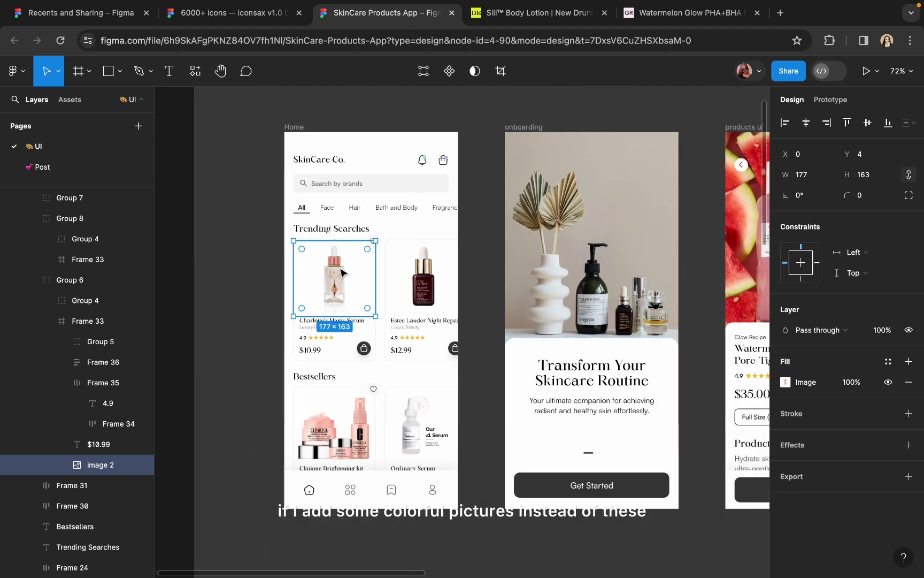
pyautogui.scroll(3, 341, 273)
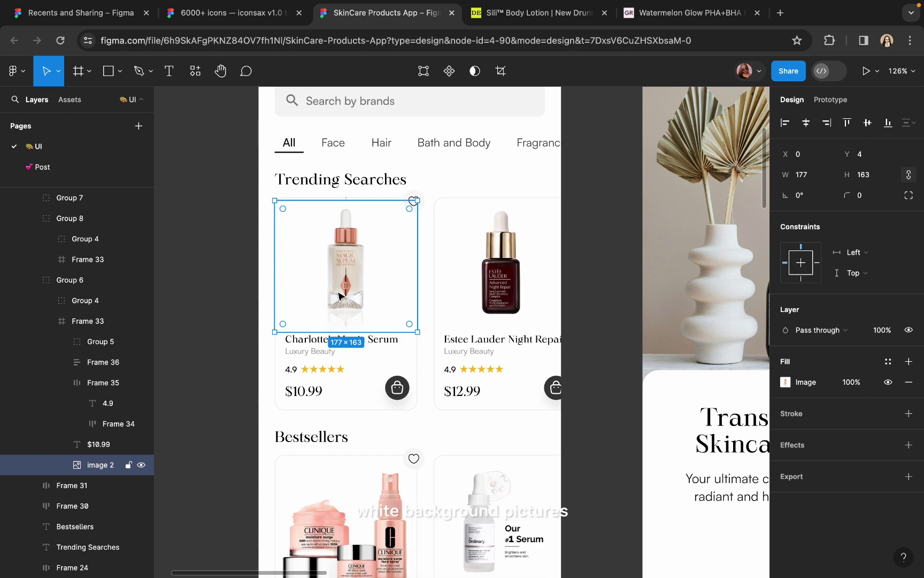
pyautogui.scroll(-5, 341, 296)
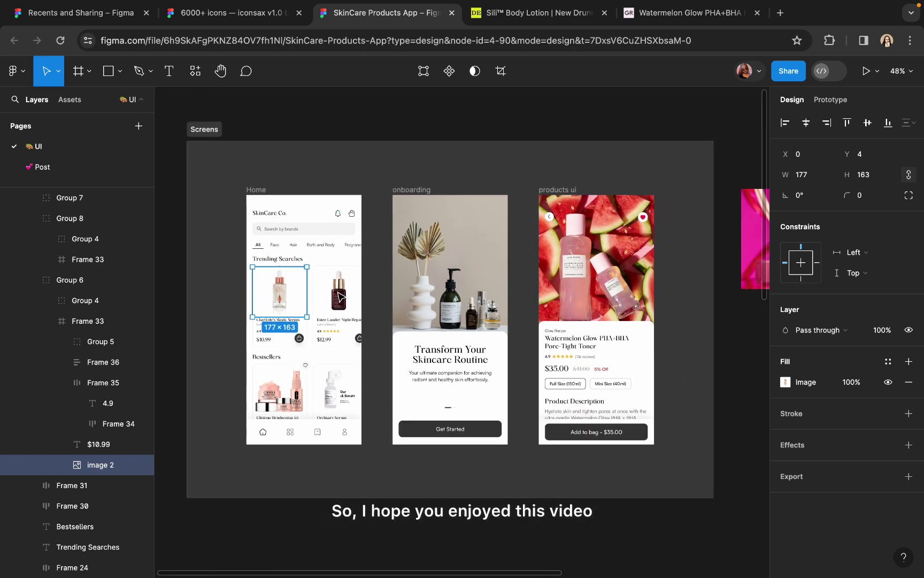
pyautogui.click(558, 152)
pyautogui.scroll(3, 558, 152)
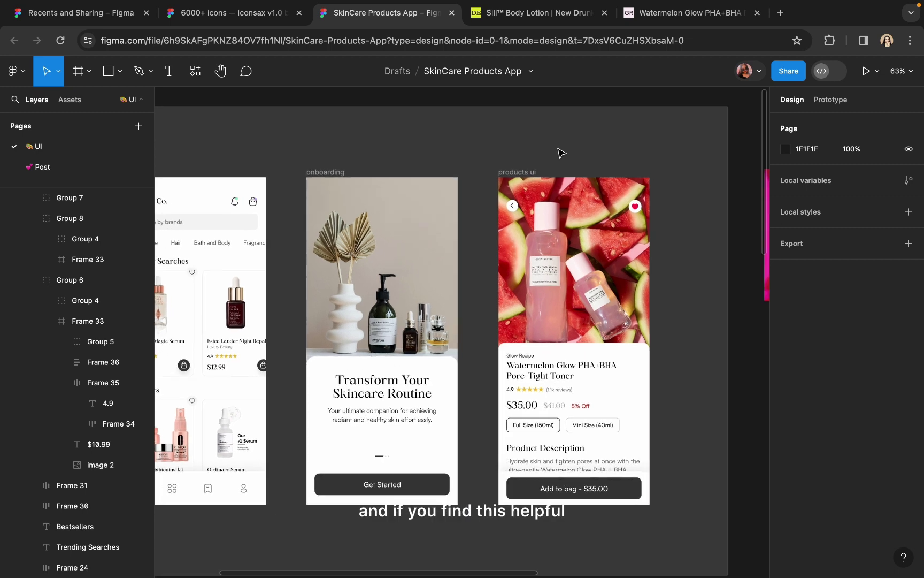